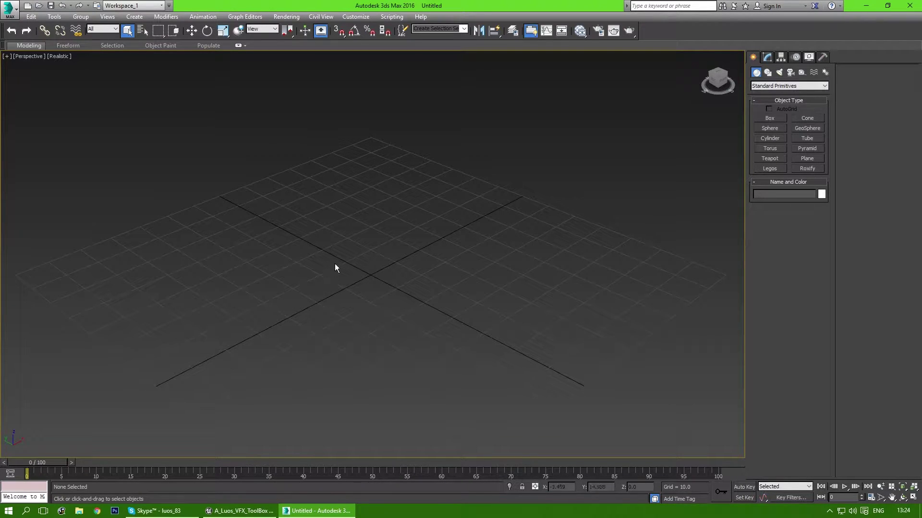
Create a flat cylinder on the ground grid with a radius of about 35 and a height of about 6.7
scroll(370, 295, "up", 3)
left_click(768, 138)
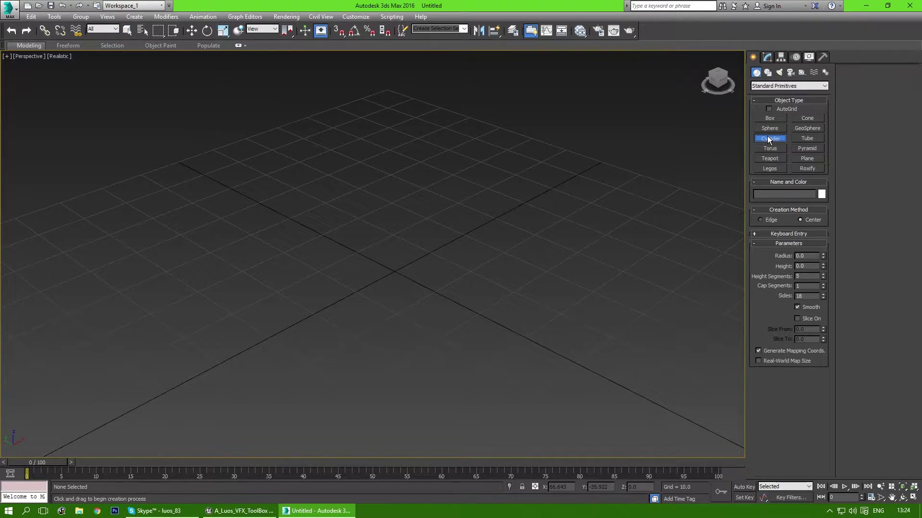
middle_click_drag(387, 276, 378, 247)
scroll(373, 247, "down", 4)
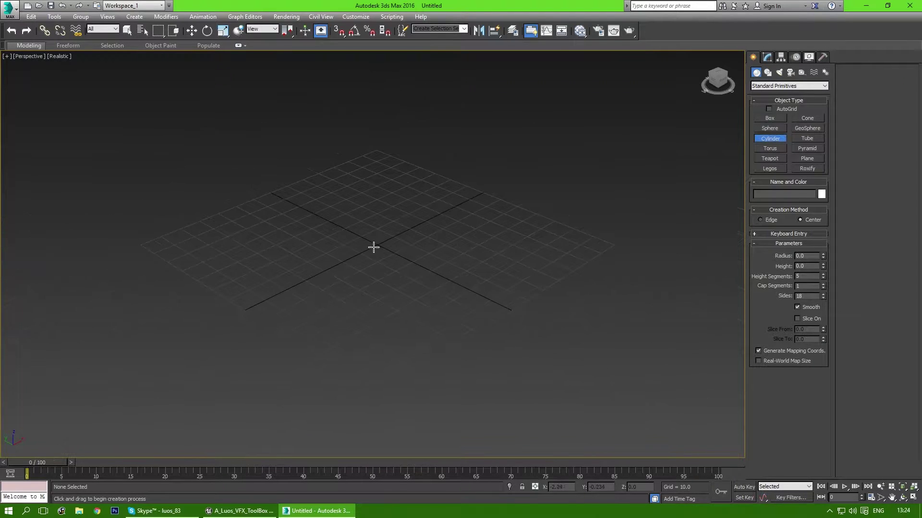
scroll(371, 247, "up", 2)
left_click_drag(329, 205, 383, 257)
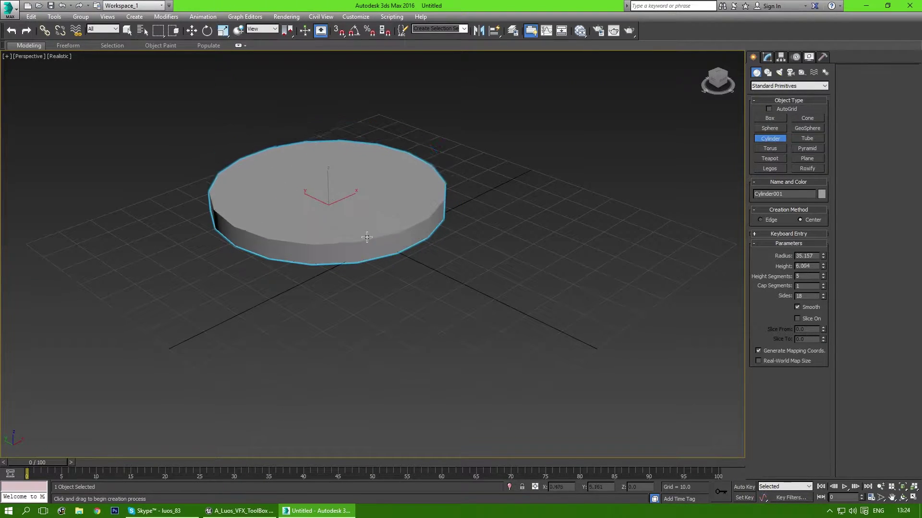
left_click(366, 235)
middle_click_drag(366, 236, 411, 288)
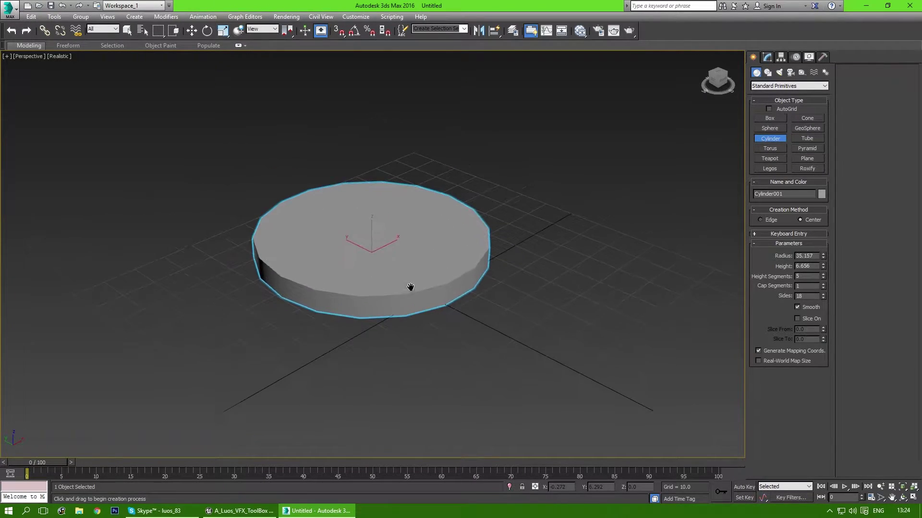
Centre the cylinder on the origin by setting its X and Y position to 0, and switch to the front view
left_click(767, 56)
middle_click_drag(443, 352, 432, 352)
key("w")
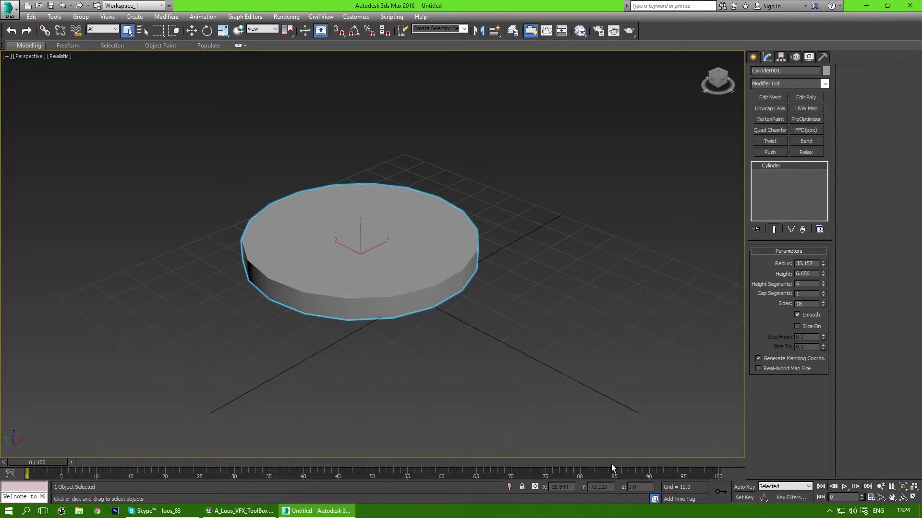
right_click(577, 488)
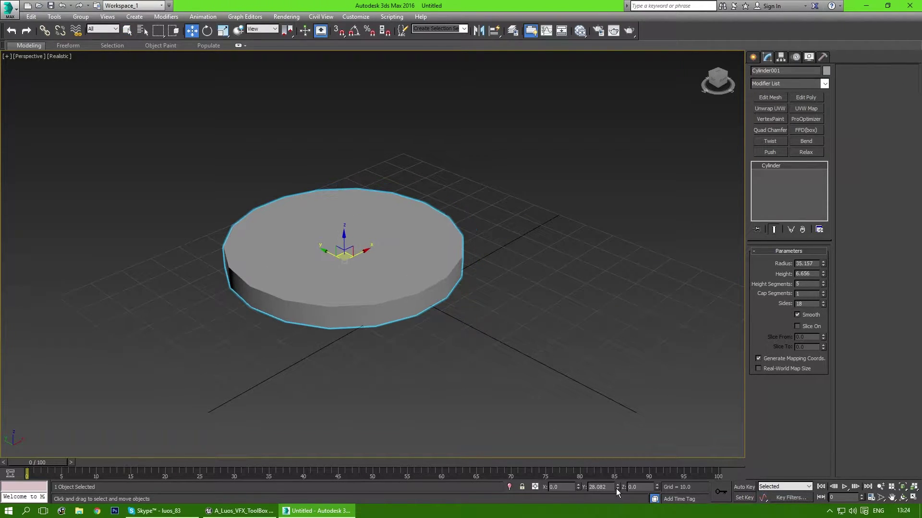
right_click(616, 488)
middle_click_drag(552, 416, 534, 393, "alt")
key("f")
middle_click_drag(451, 256, 467, 285)
scroll(483, 250, "up", 3)
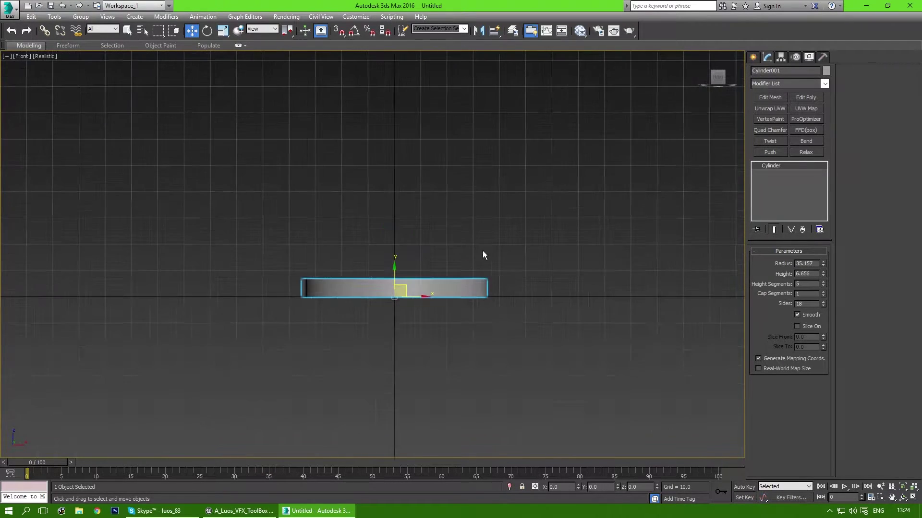
right_click(771, 165)
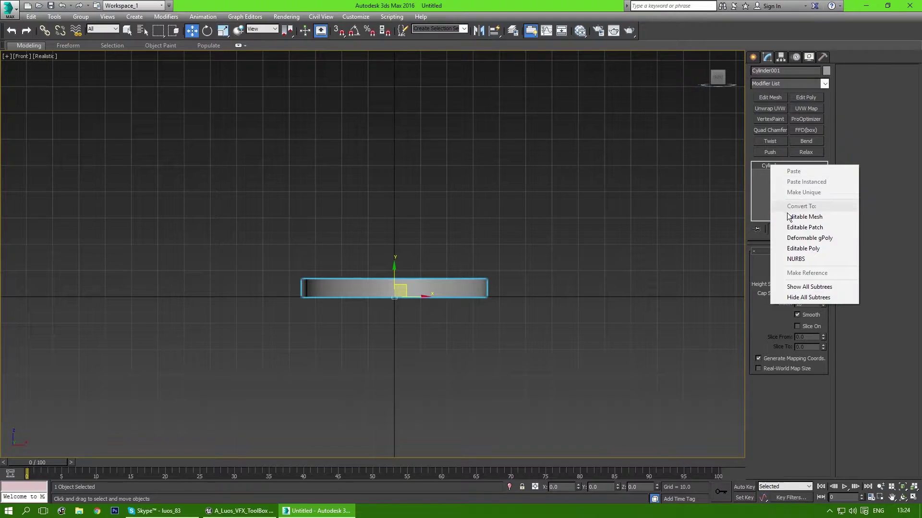
left_click(805, 244)
left_click(799, 262)
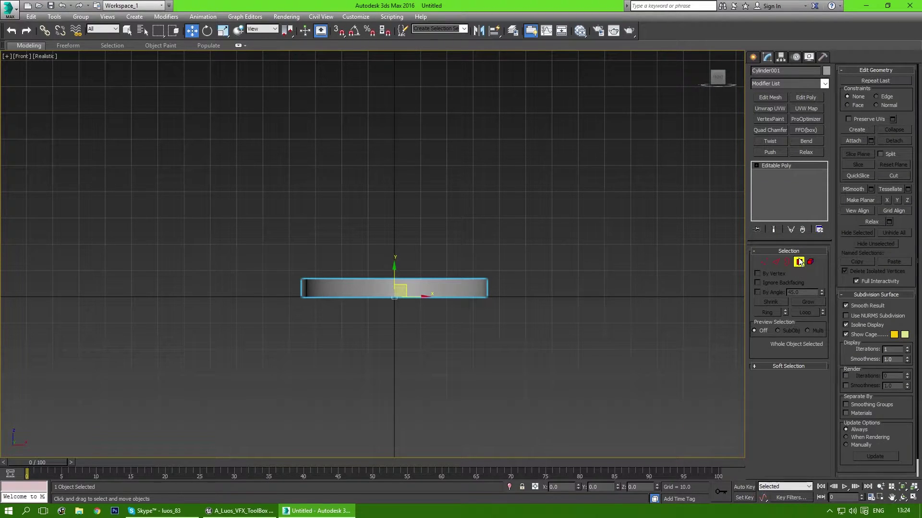
left_click_drag(552, 391, 256, 291)
middle_click_drag(606, 300, 652, 328)
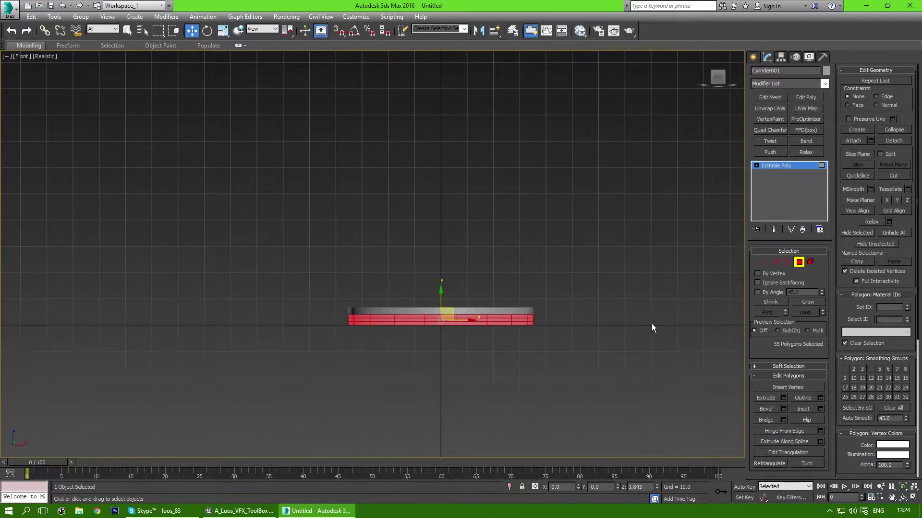
key("ctrl+z")
key("ctrl+z")
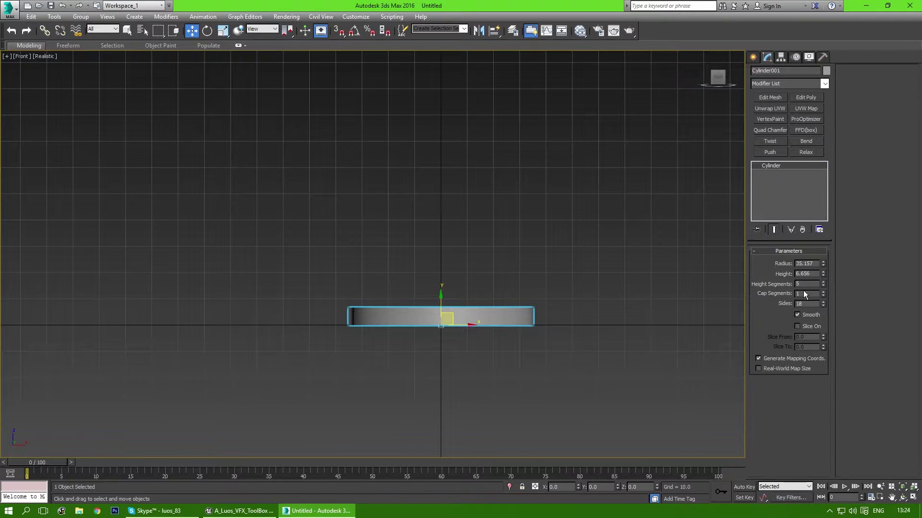
Convert the cylinder to Editable Poly and delete its side and bottom polygons, keeping only the top cap
right_click(791, 167)
left_click(822, 246)
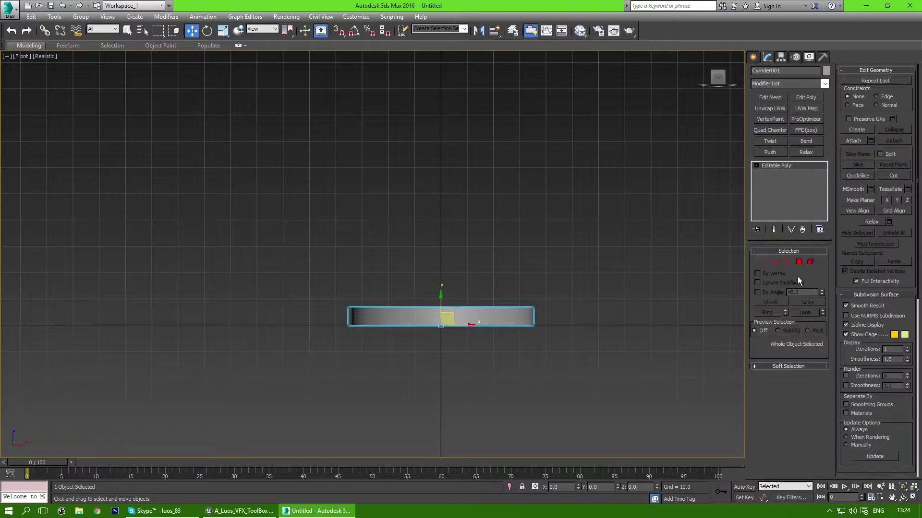
left_click(799, 261)
left_click_drag(601, 391, 274, 324)
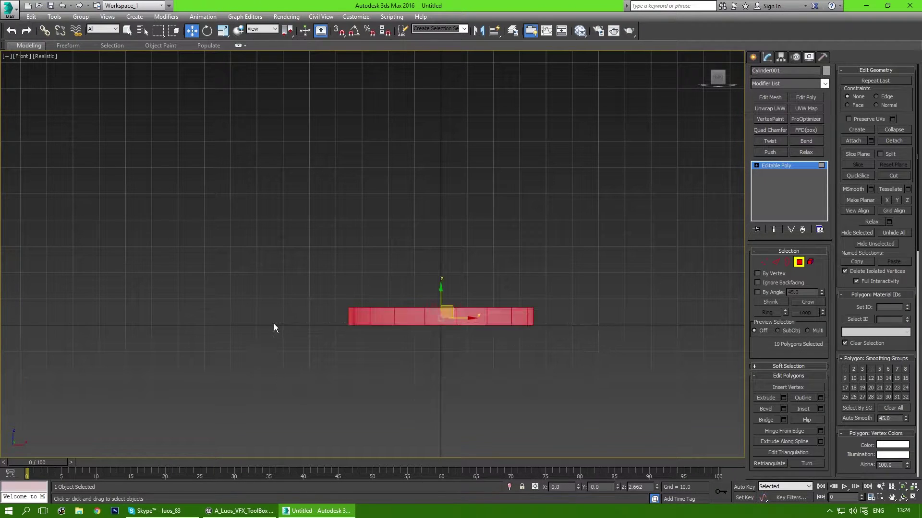
left_click(280, 315)
middle_click_drag(414, 234, 474, 277, "alt")
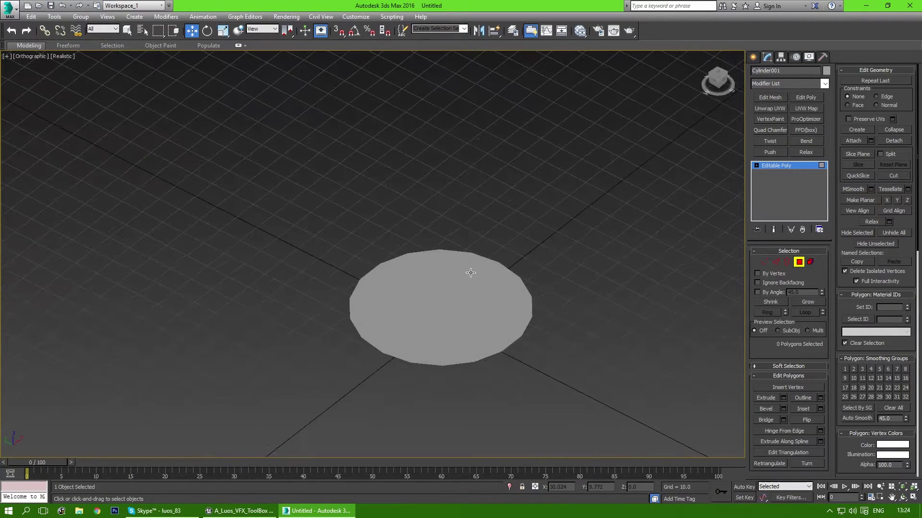
Inset the disc's polygon in the perspective view to form a narrow outer ring, and display edged faces
key("p")
left_click(499, 287)
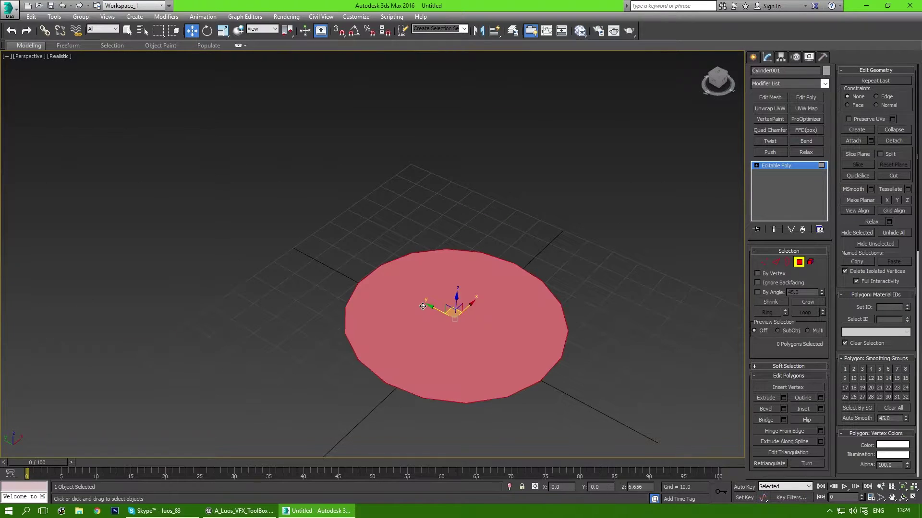
left_click(821, 409)
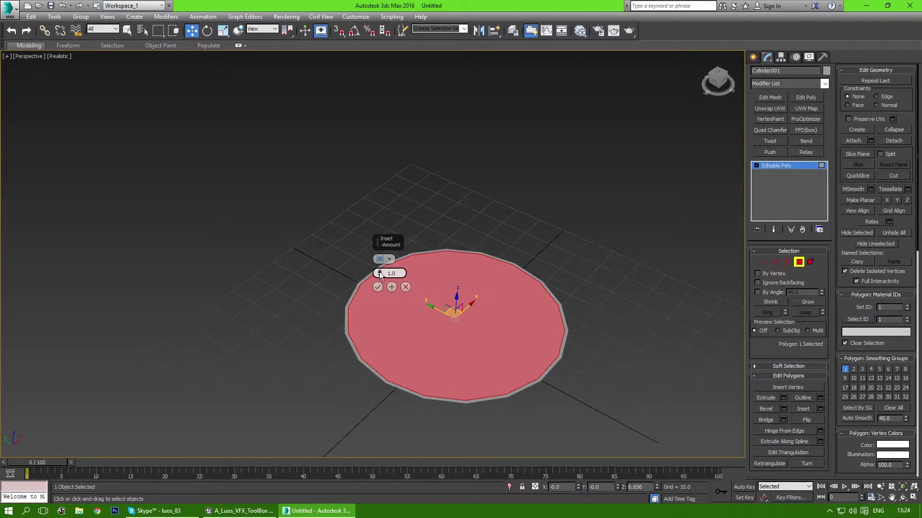
mouse_move(379, 271)
left_mouse_down()
mouse_move(379, 248)
mouse_move(380, 270)
left_mouse_up()
left_click(377, 287)
scroll(480, 336, "up", 3)
key("F4")
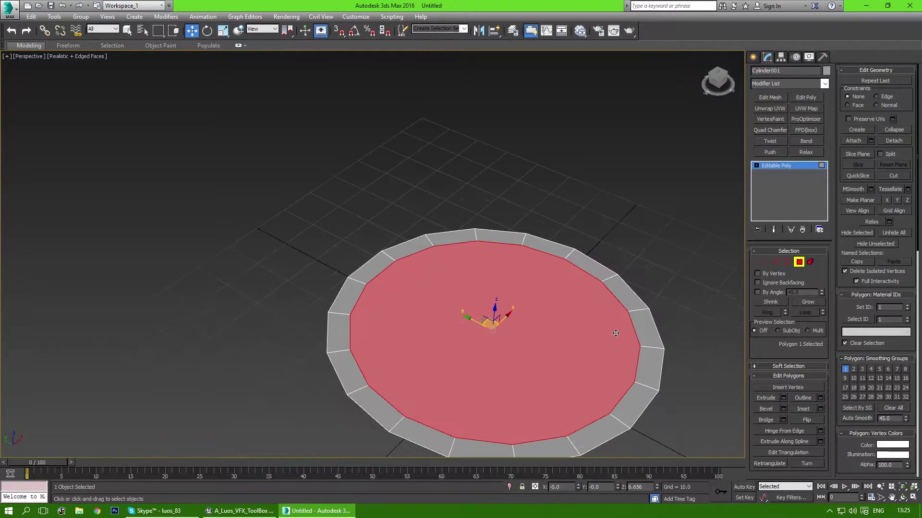
Select the full loop of outer ring polygons around the disc
left_click(781, 166)
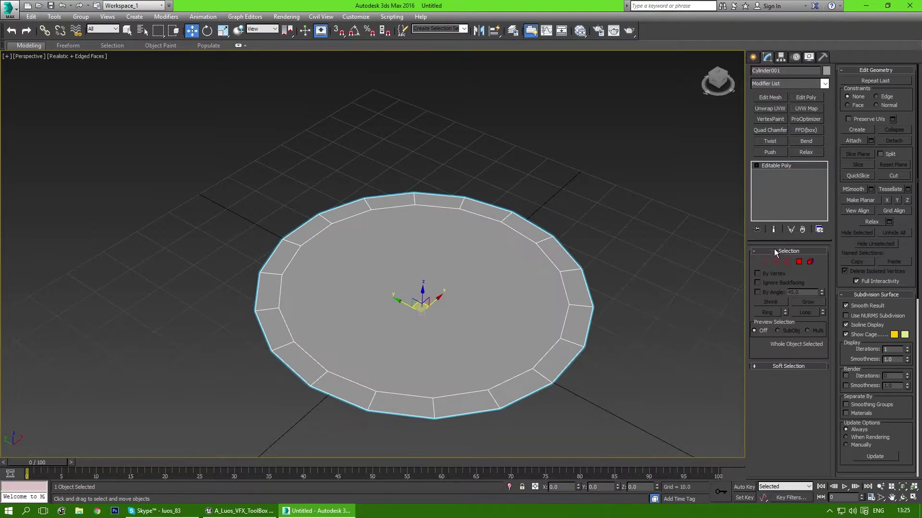
key("4")
left_click(576, 285)
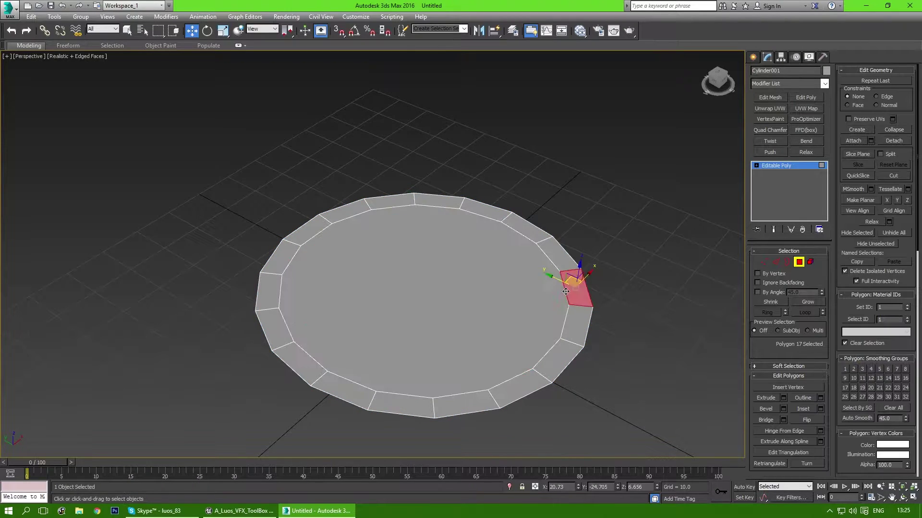
left_click(562, 268, "shift")
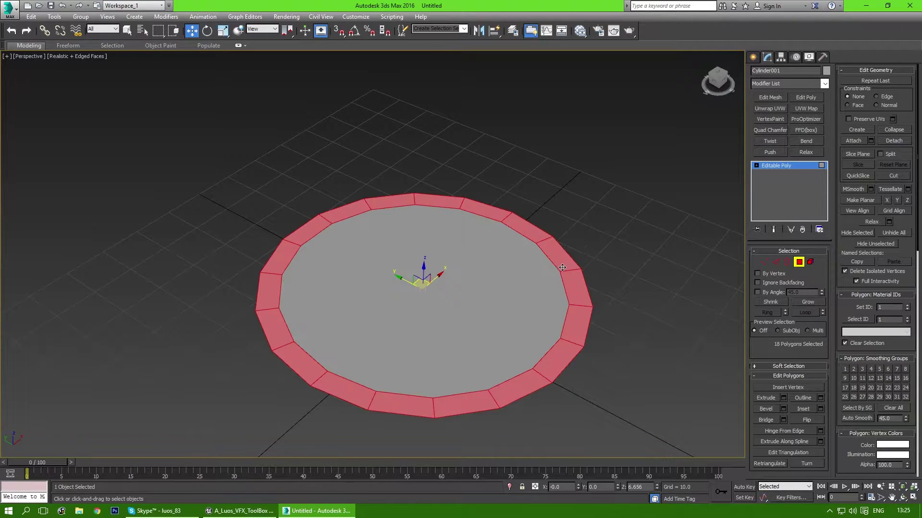
Apply an Unwrap UVW modifier to the ring selection and mark one edge across the ring as a peel seam
left_click(774, 107)
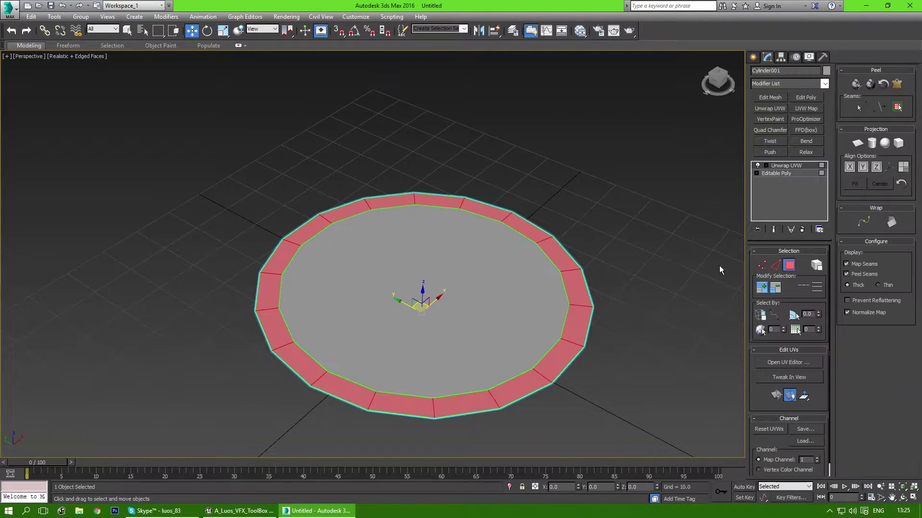
left_click(785, 359)
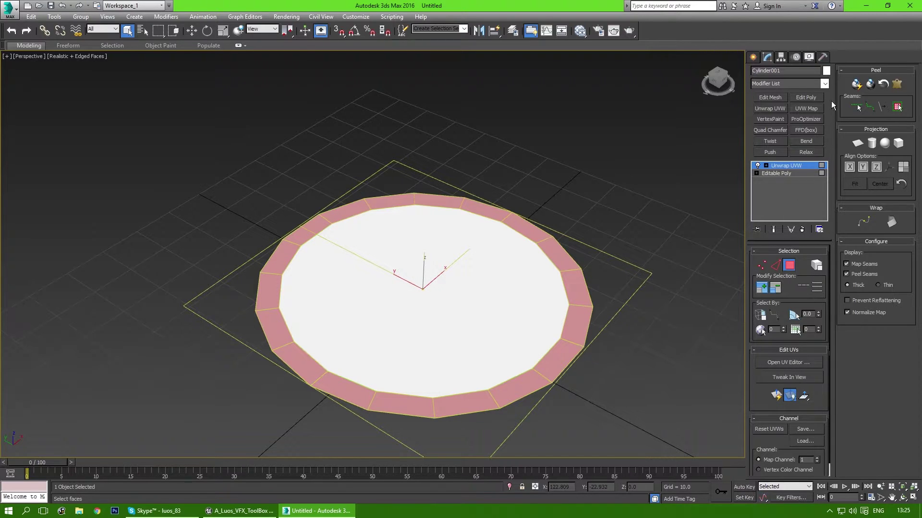
left_click(857, 107)
left_click(570, 346)
left_click(857, 106)
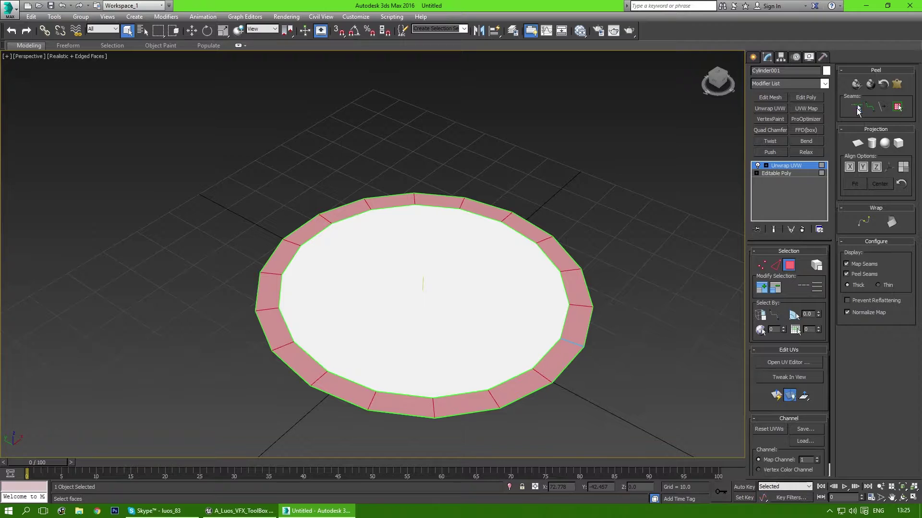
Open the UV editor, select all of the ring's UV polygons and remap them with a mapping tool
left_click(788, 363)
left_click_drag(247, 114, 240, 87)
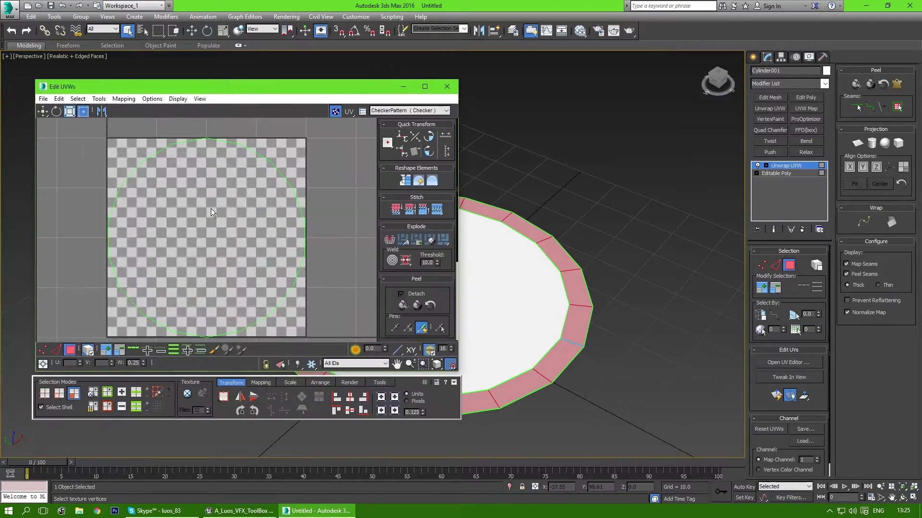
scroll(211, 209, "down", 2)
middle_click_drag(229, 295, 241, 294)
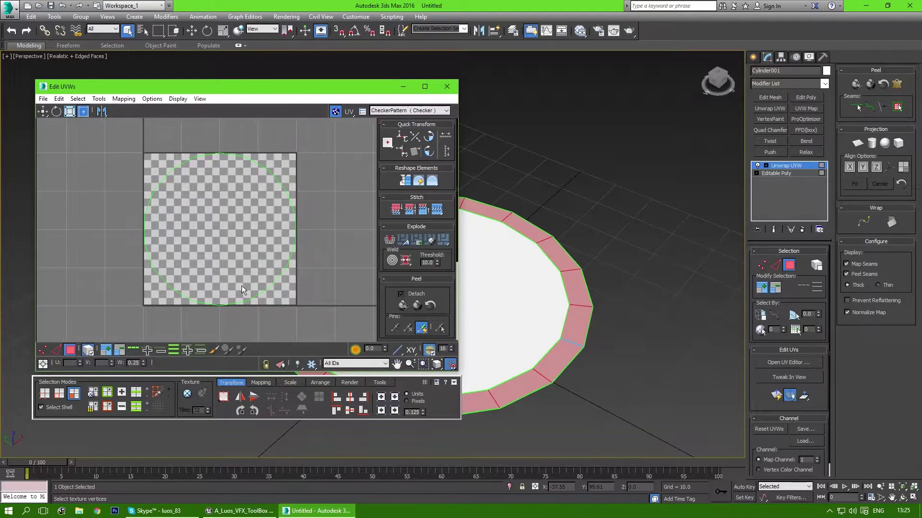
left_click_drag(122, 307, 199, 262)
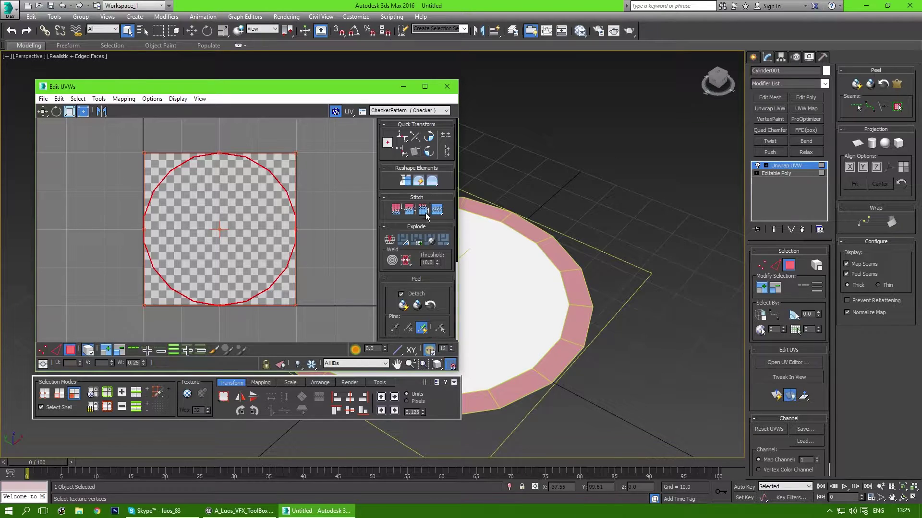
middle_click_drag(278, 305, 298, 297)
left_click(261, 382)
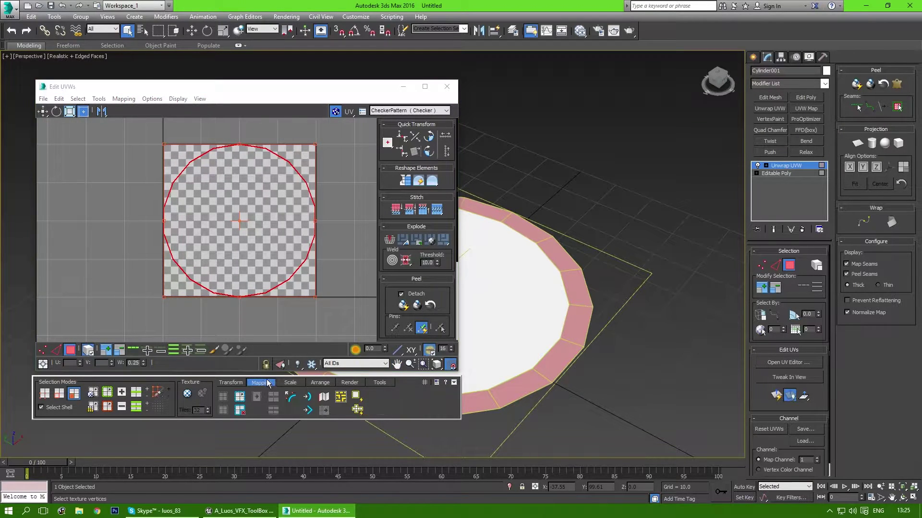
left_click(290, 396)
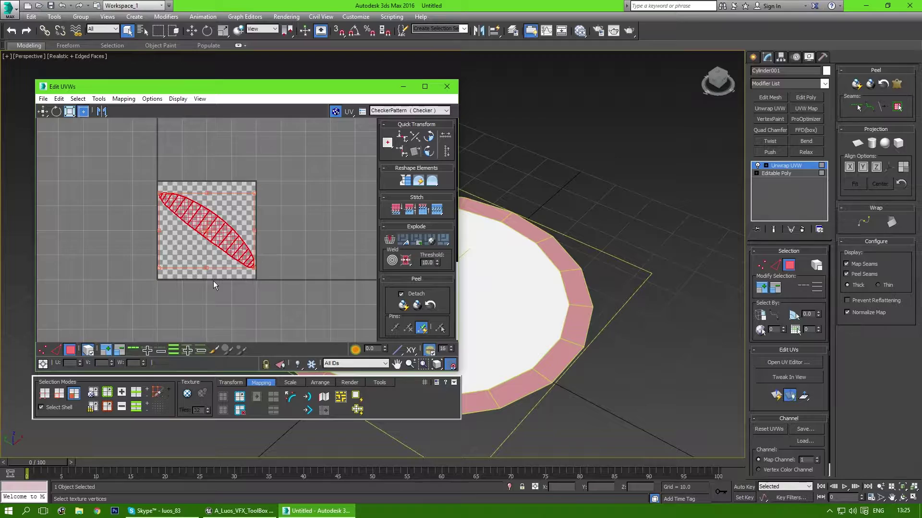
Quick Peel the ring's UVs and straighten them into a horizontal strip
scroll(213, 281, "up", 3)
middle_click_drag(231, 268, 259, 282)
middle_click_drag(273, 201, 277, 204)
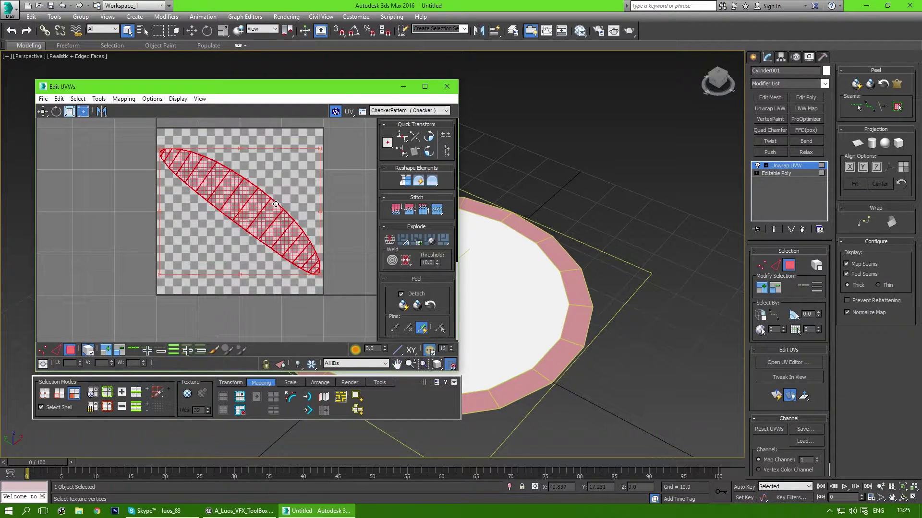
left_click(403, 305)
scroll(219, 244, "down", 4)
middle_click_drag(218, 245, 165, 239)
left_click(403, 180)
scroll(258, 261, "down", 4)
Select the upper row of the strip's UV vertices and align them in a straight line
key("1")
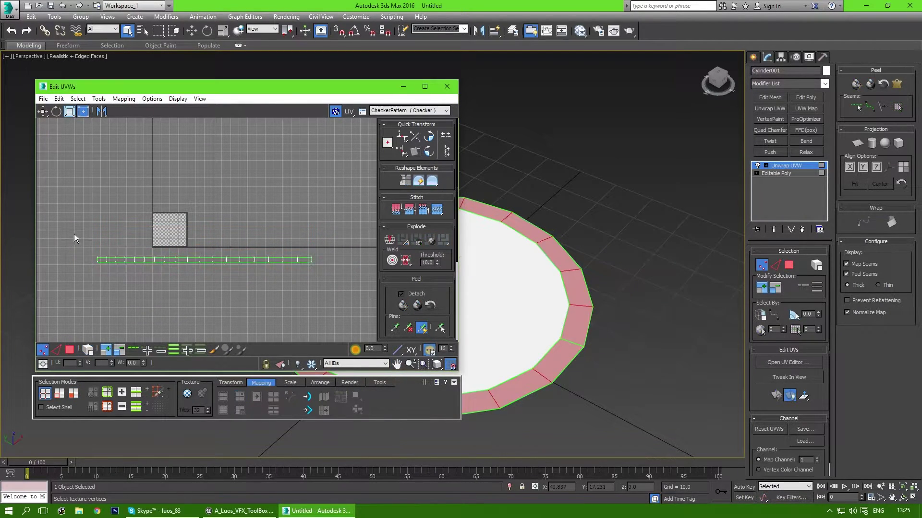
left_click_drag(357, 253, 347, 261)
middle_click_drag(235, 248, 255, 241)
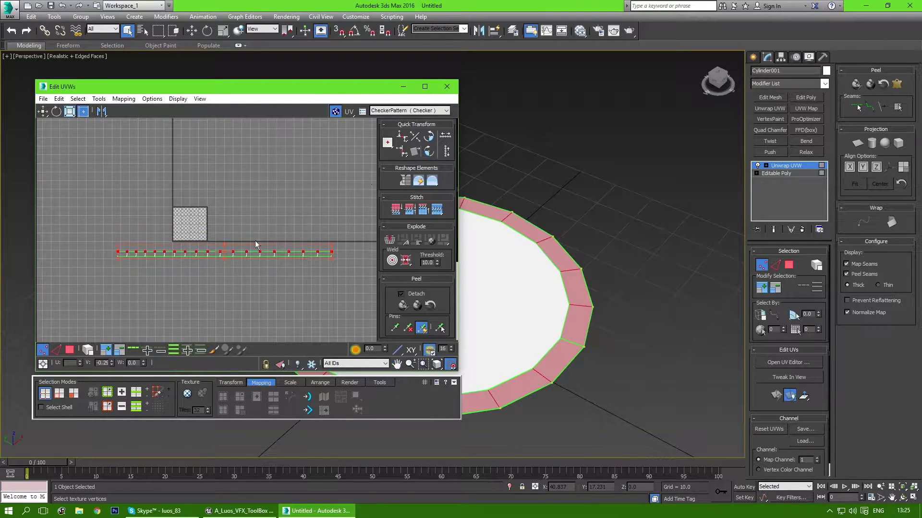
left_click(408, 137)
Try to space the lower row of the strip's UV vertices evenly in the horizontal direction
left_click_drag(86, 258, 88, 256)
left_click(446, 135)
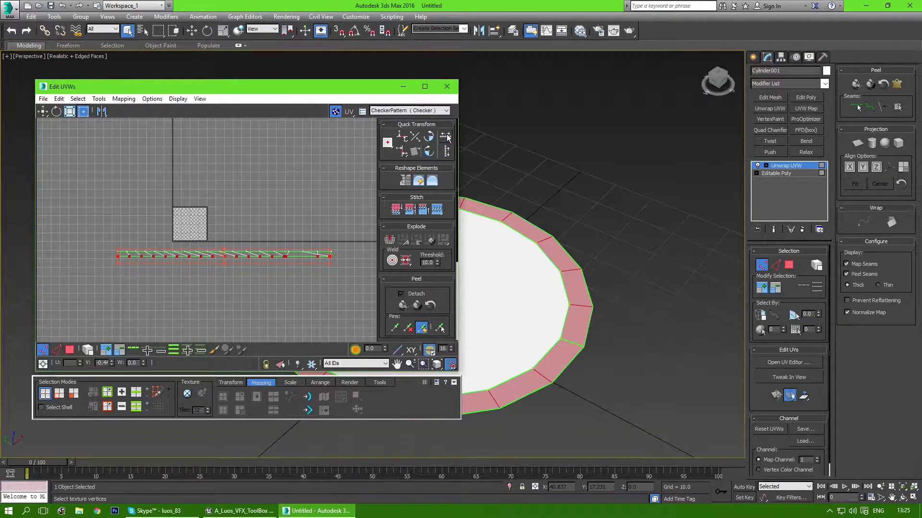
scroll(315, 235, "up", 3)
scroll(316, 234, "down", 2)
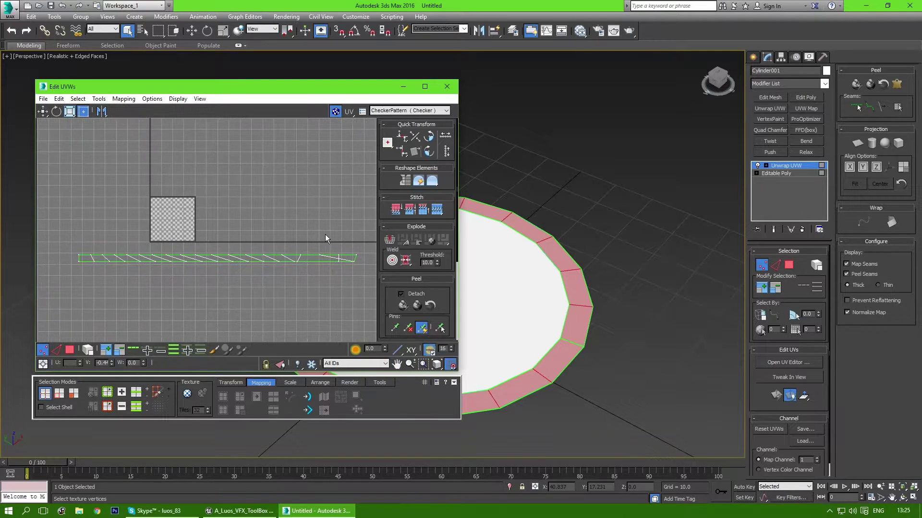
key("ctrl+z")
Try to space the upper and then the lower row of the strip's UV vertices evenly in the horizontal direction
scroll(312, 246, "up", 1)
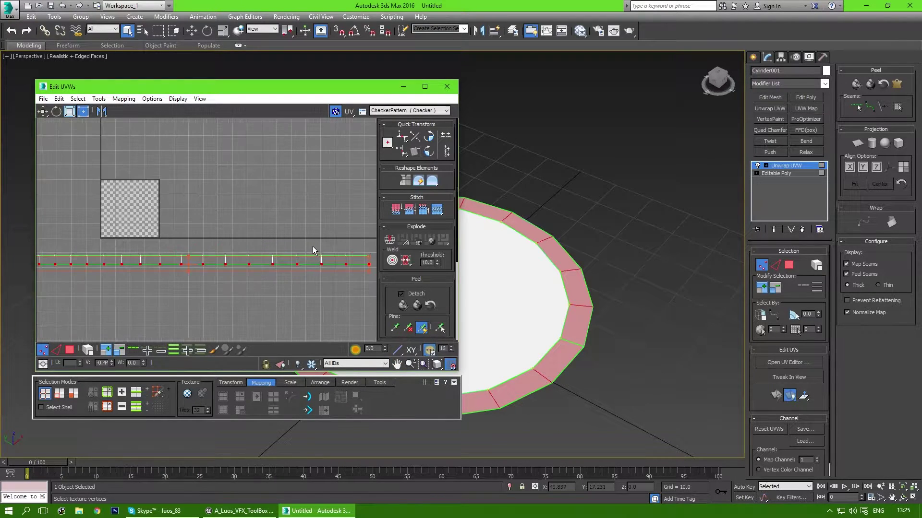
scroll(309, 226, "down", 1)
left_click_drag(174, 246, 365, 251)
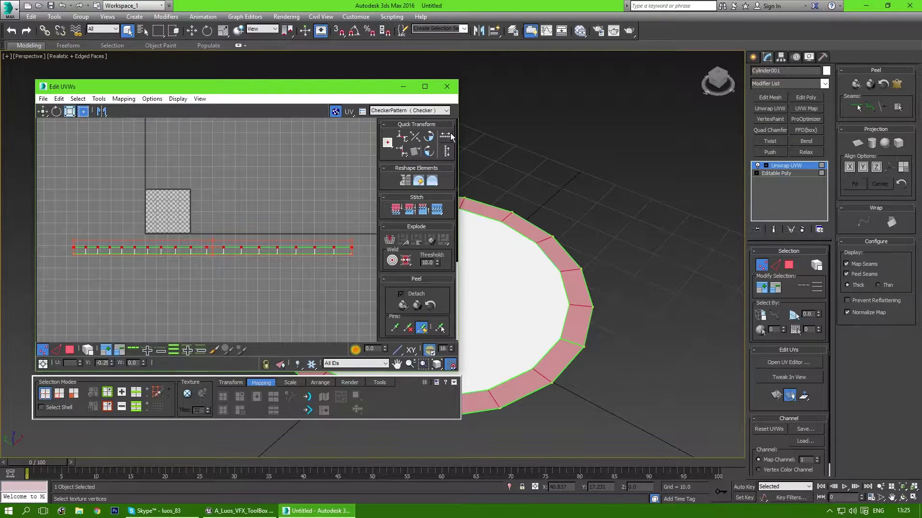
left_click(446, 135)
scroll(212, 248, "down", 3)
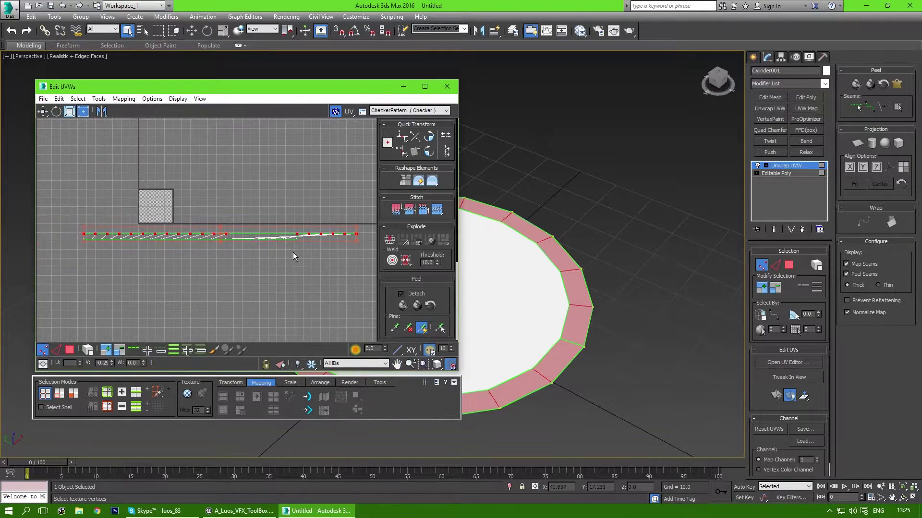
left_click_drag(53, 237, 321, 253)
left_click(446, 136)
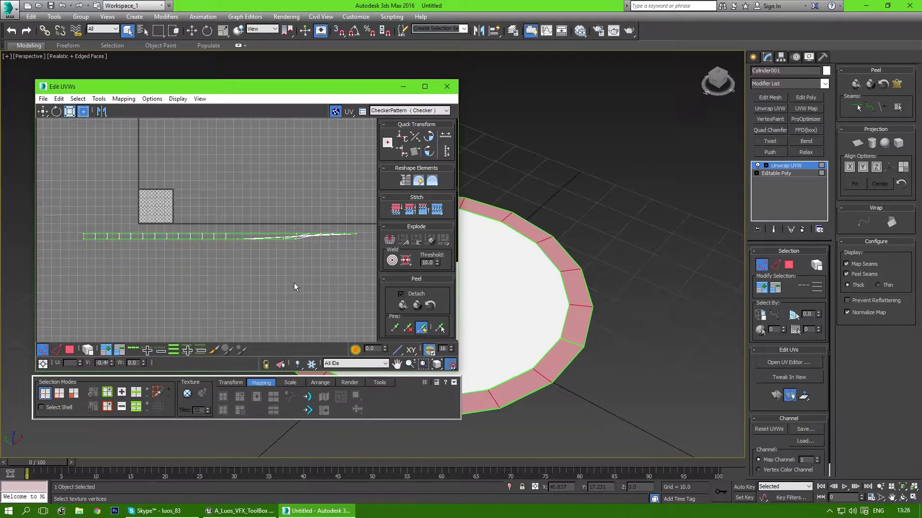
Undo the horizontal spacing of both vertex rows and clear the UV selection
middle_click_drag(564, 306, 657, 310)
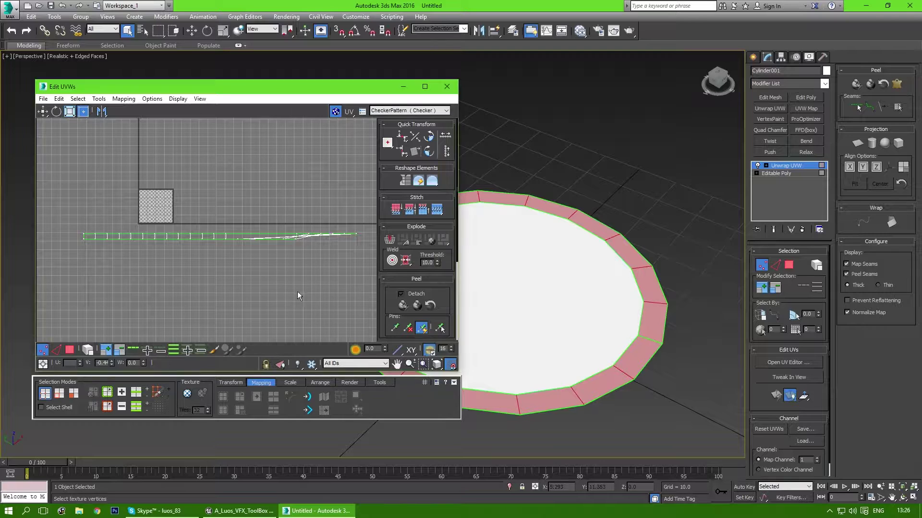
middle_click_drag(266, 289, 227, 278)
key("ctrl+z")
key("ctrl+z")
key("ctrl+z")
key("ctrl+z")
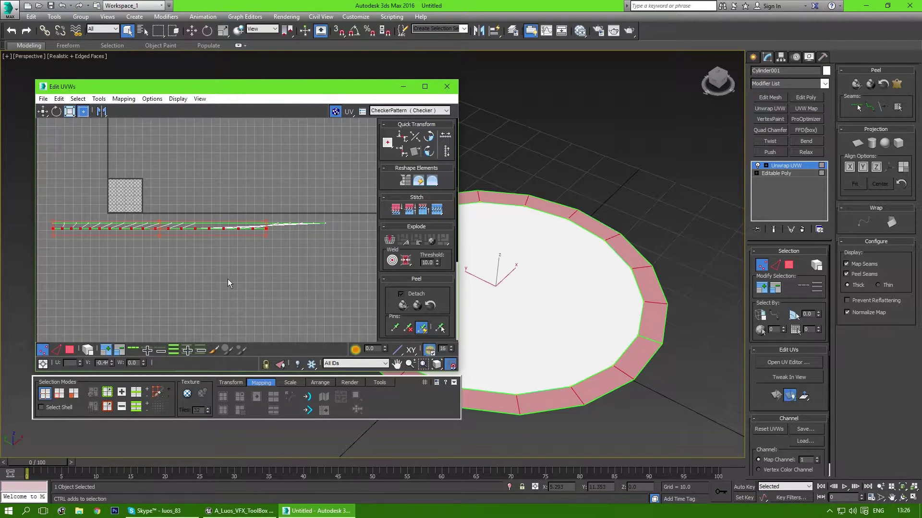
left_click(162, 277)
middle_click_drag(159, 294, 211, 298)
scroll(179, 263, "up", 2)
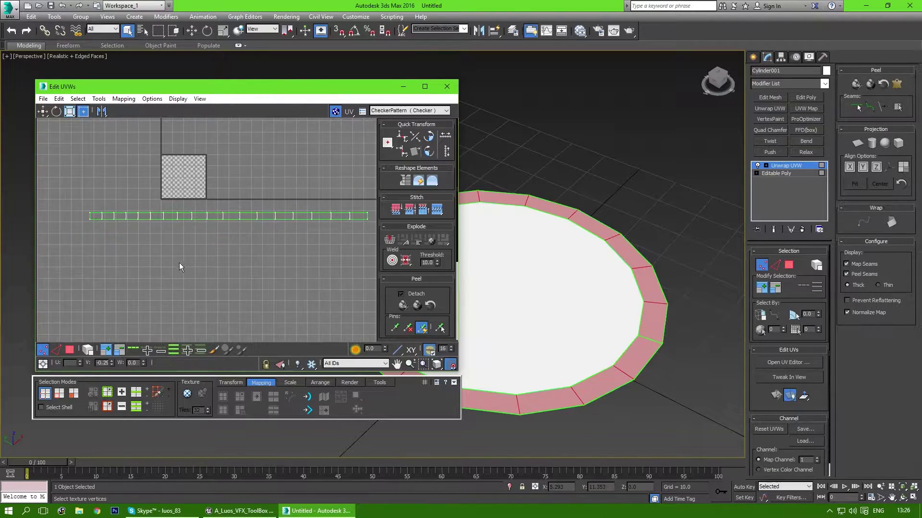
Select all of the strip's UV polygons and apply Straighten Selection to them
left_click_drag(388, 282, 388, 281)
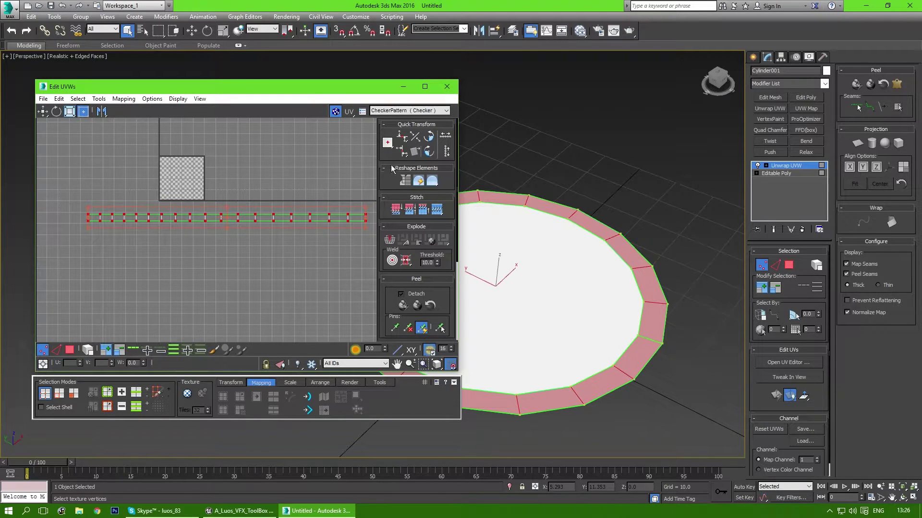
left_click(71, 347)
middle_click_drag(146, 262, 143, 261)
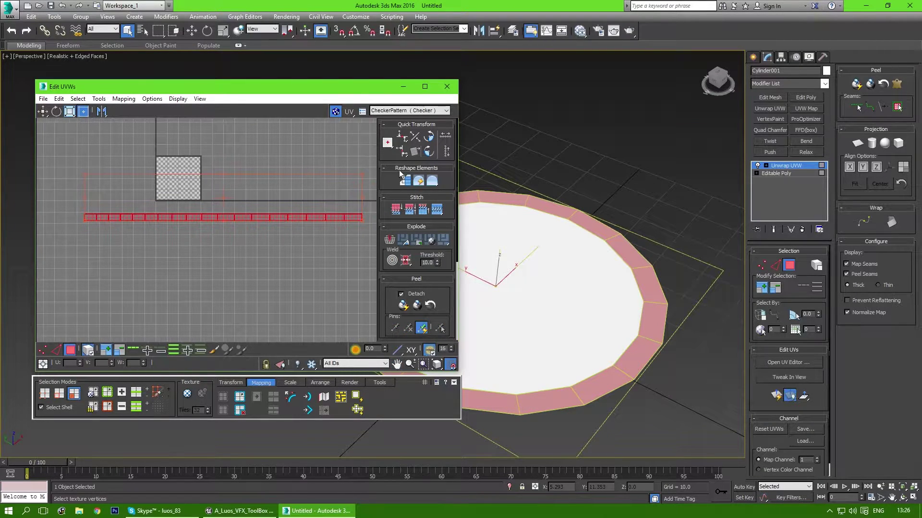
left_click(403, 183)
Pack the strip into the checker square with rescaling on and a padding of 0.0
middle_click_drag(359, 306, 347, 299)
scroll(393, 296, "down", 3)
left_click(390, 246)
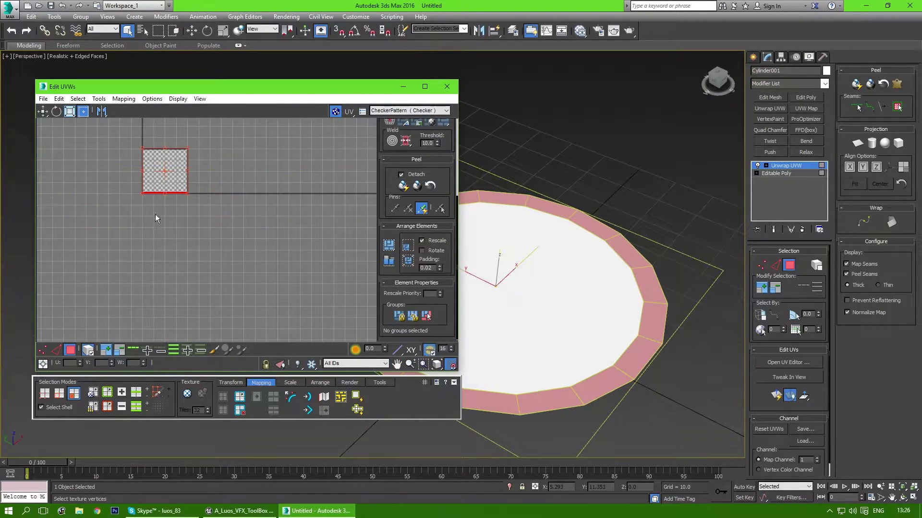
scroll(174, 180, "up", 5)
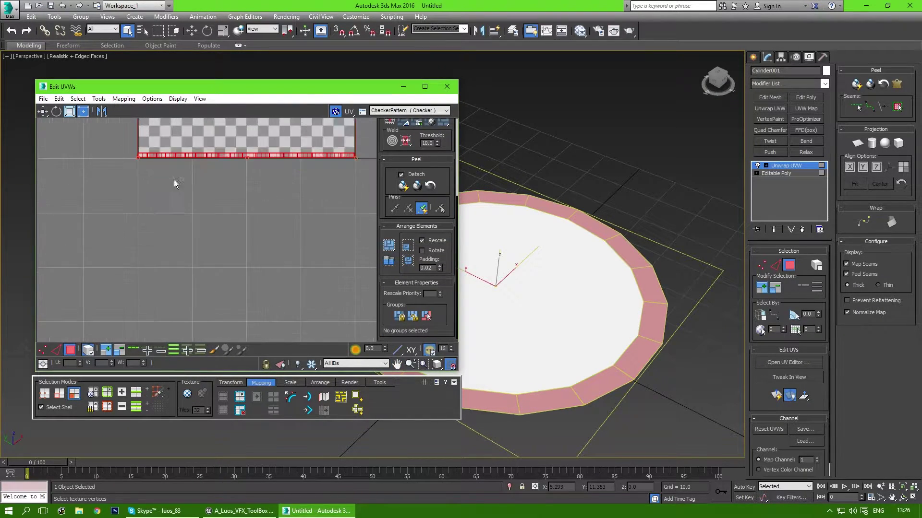
right_click(439, 270)
left_click(390, 246)
middle_click_drag(272, 276, 268, 279)
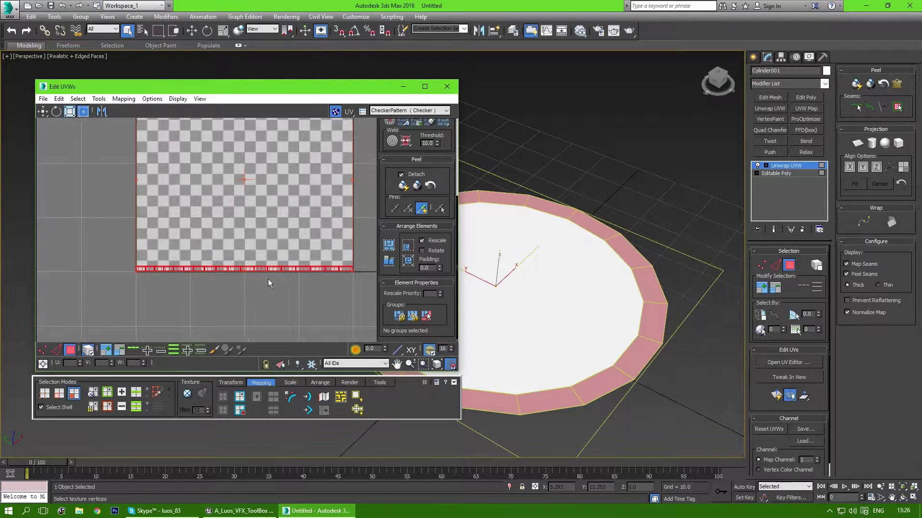
scroll(264, 276, "down", 1)
Clear the polygon selection and select the upper row of the strip's UV vertices
left_click(118, 227)
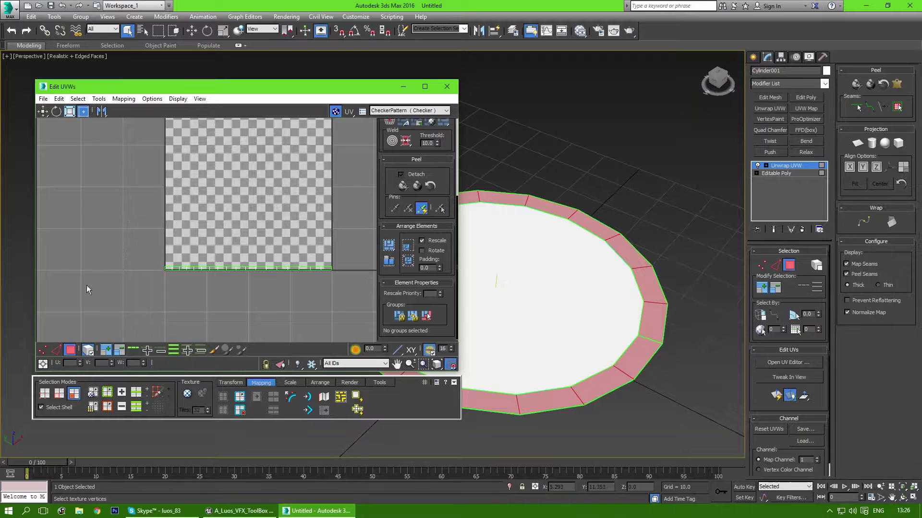
left_click(42, 352)
left_click(140, 252)
scroll(160, 253, "down", 1)
middle_click_drag(161, 253, 160, 266)
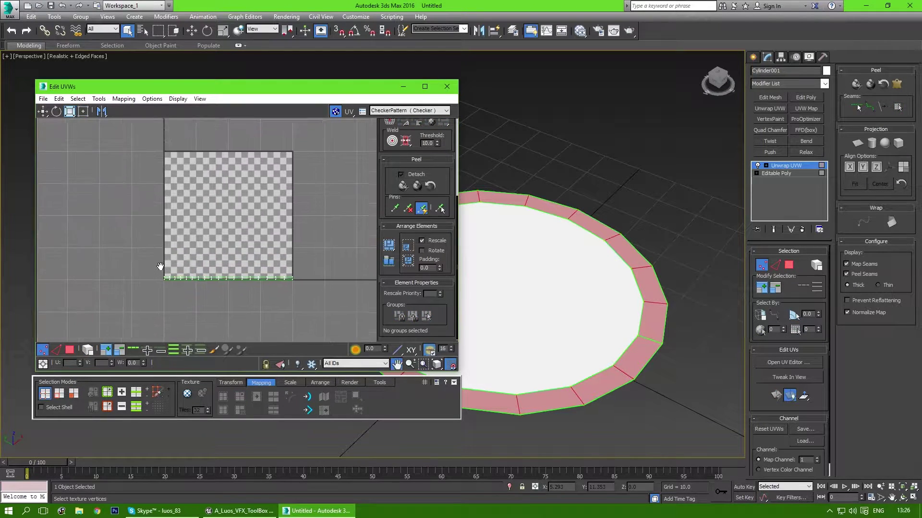
left_click_drag(149, 254, 309, 280)
scroll(290, 290, "up", 2)
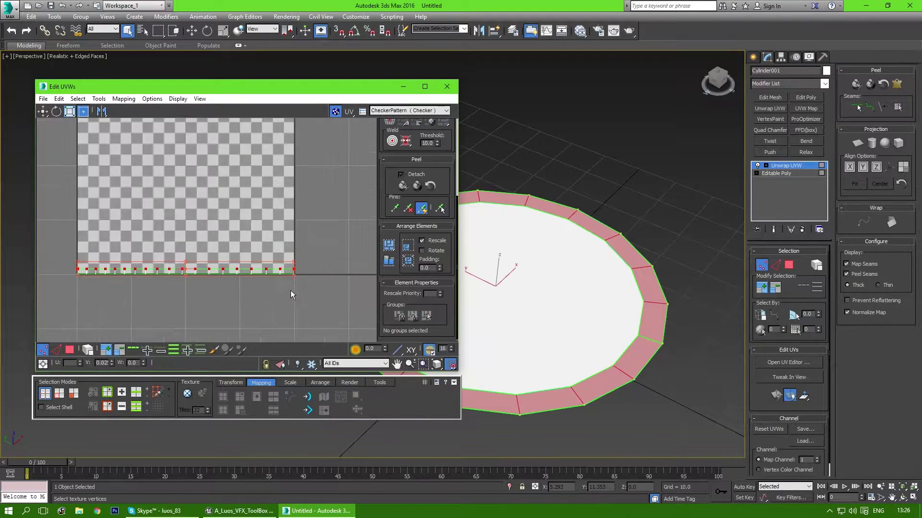
middle_click_drag(304, 268, 308, 268)
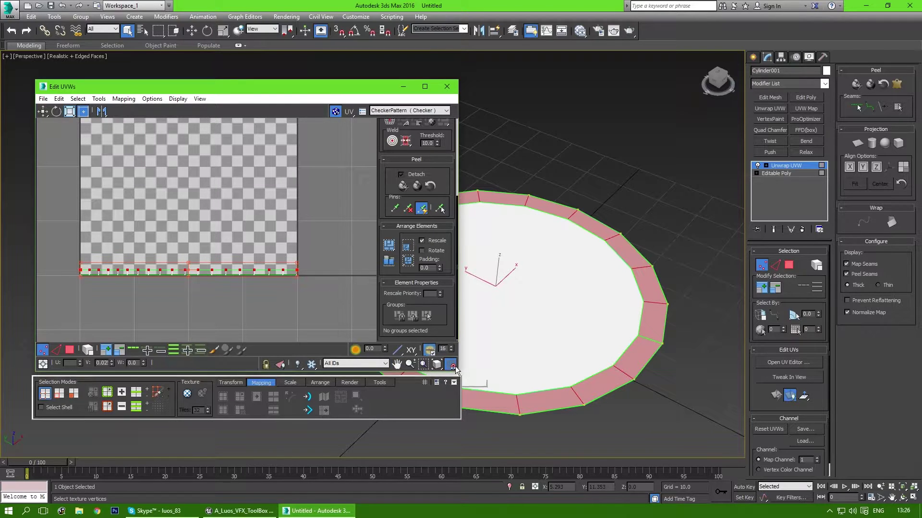
Set the UV editor's grid size to 16 and show the grid over the checker square
left_click(430, 381)
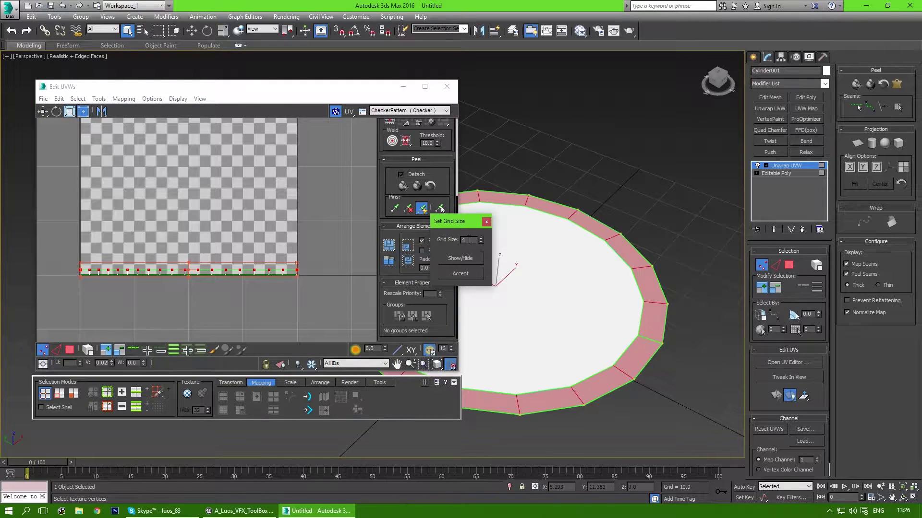
type("16")
left_click(459, 257)
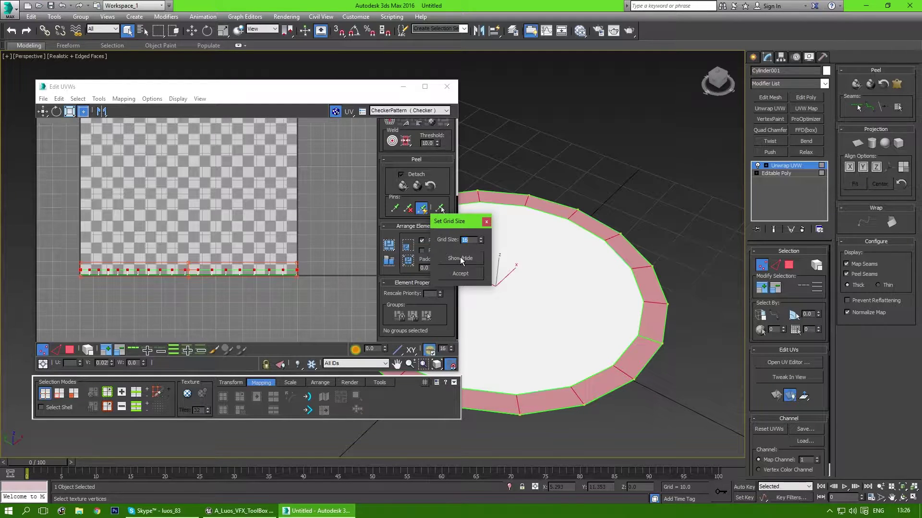
left_click(486, 222)
scroll(302, 271, "up", 8)
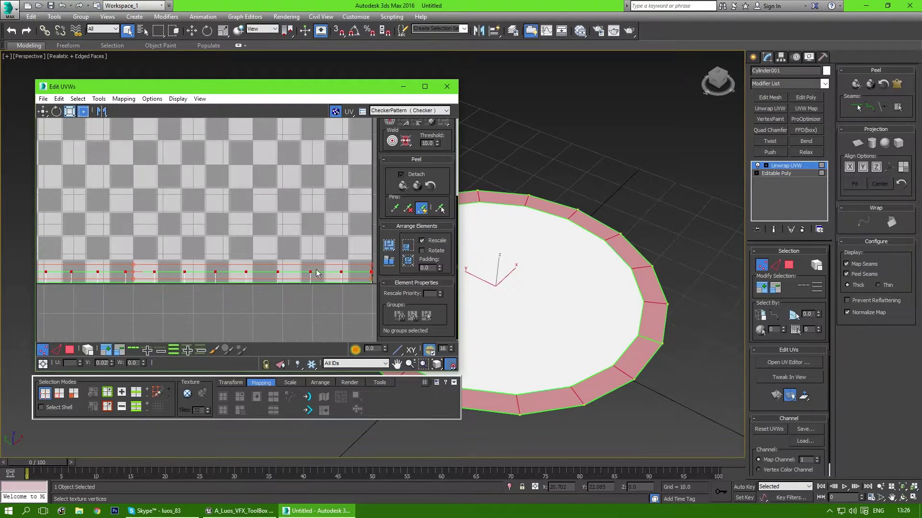
scroll(305, 271, "down", 6)
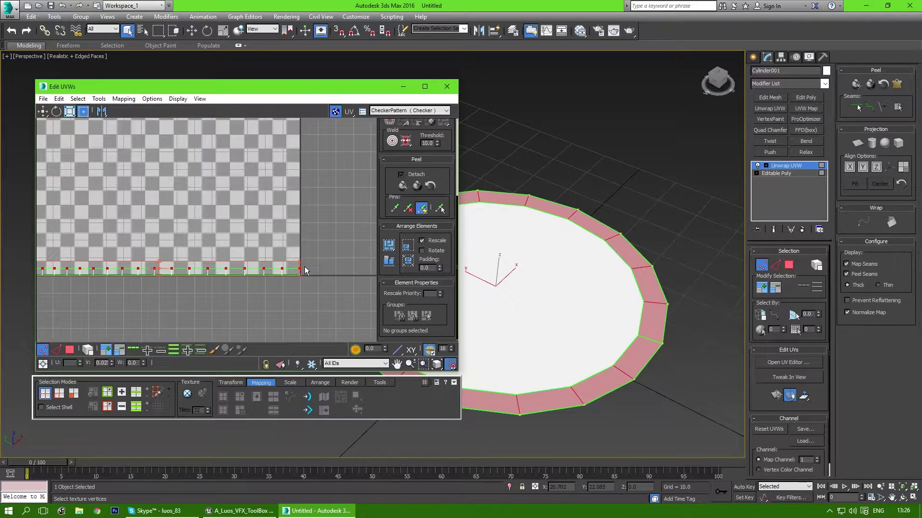
Select the whole strip as UV polygons and pack it into the checker square again
left_click(62, 351)
left_click(69, 351)
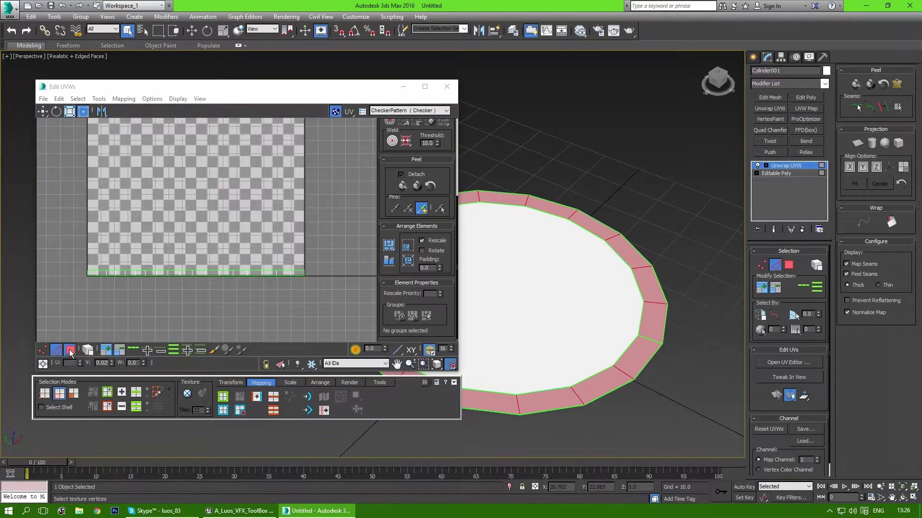
left_click(87, 350)
left_click_drag(261, 286, 370, 264)
left_click(407, 244)
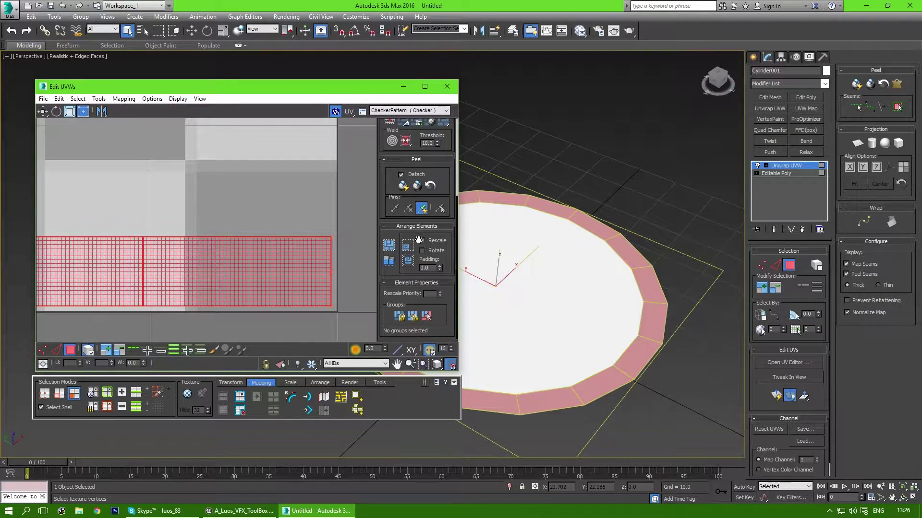
left_click(422, 240)
left_click(390, 246)
scroll(252, 271, "down", 4)
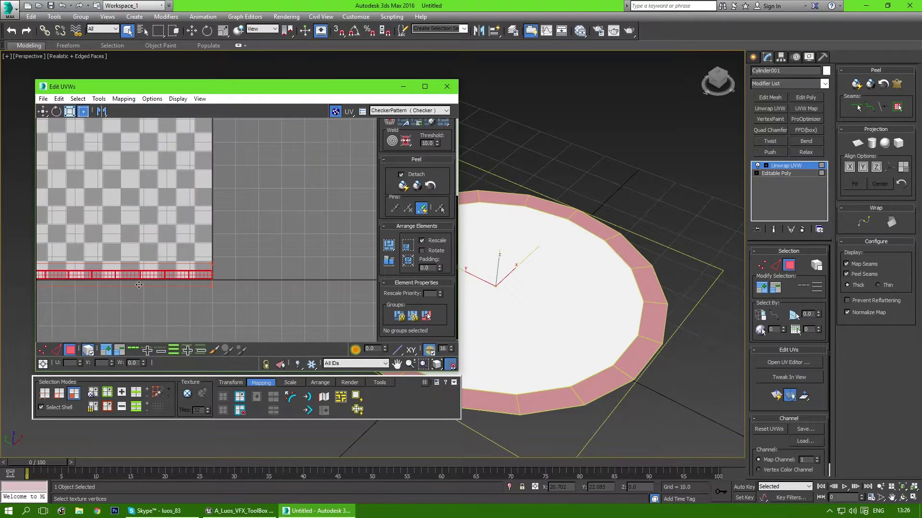
Move all of the strip's UV vertices so its upper-left corner snaps to the first grid line on the square's left edge
scroll(197, 282, "up", 2)
left_click(43, 351)
scroll(79, 252, "up", 4)
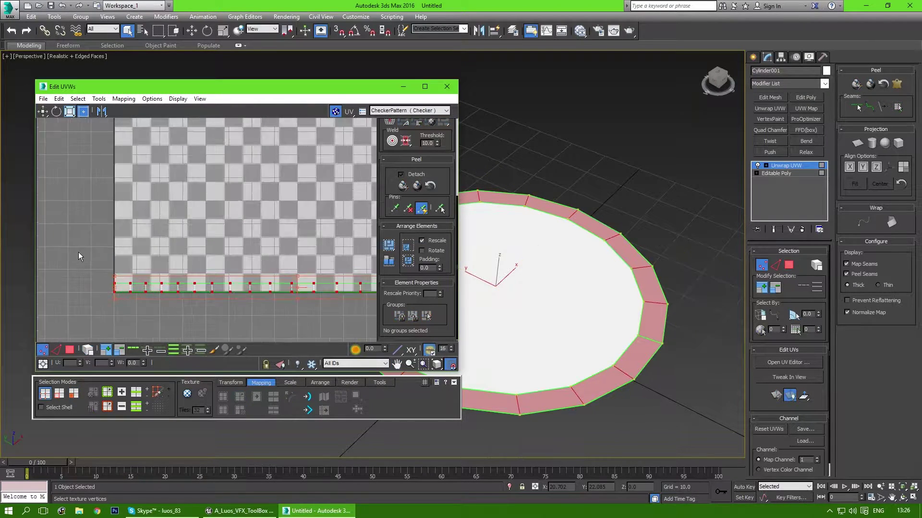
middle_click_drag(173, 272, 231, 230)
scroll(101, 268, "up", 6)
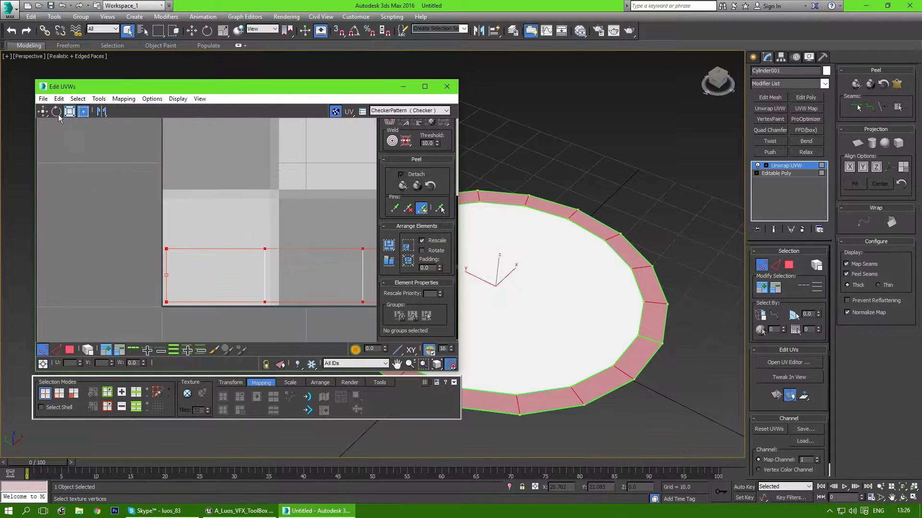
left_click(43, 112)
left_click_drag(166, 248, 165, 164)
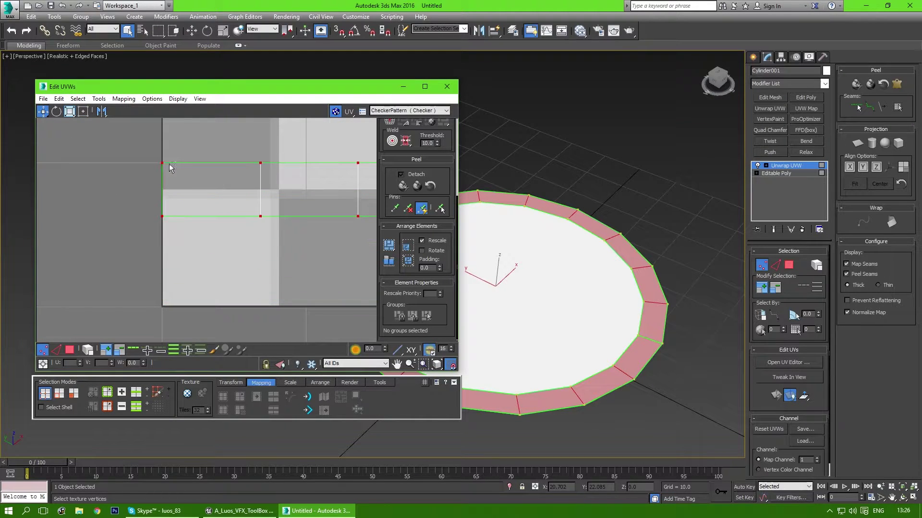
scroll(171, 182, "down", 8)
middle_click_drag(192, 200, 86, 191)
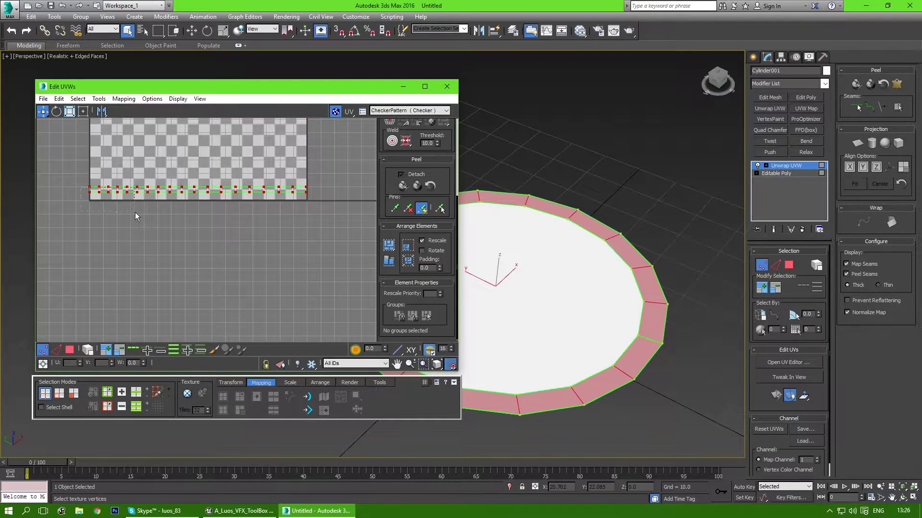
Select the lower row of the strip's UV vertices and snap it down to the bottom edge of the checker square
left_click_drag(364, 231, 363, 231)
scroll(62, 189, "up", 1)
scroll(257, 235, "up", 6)
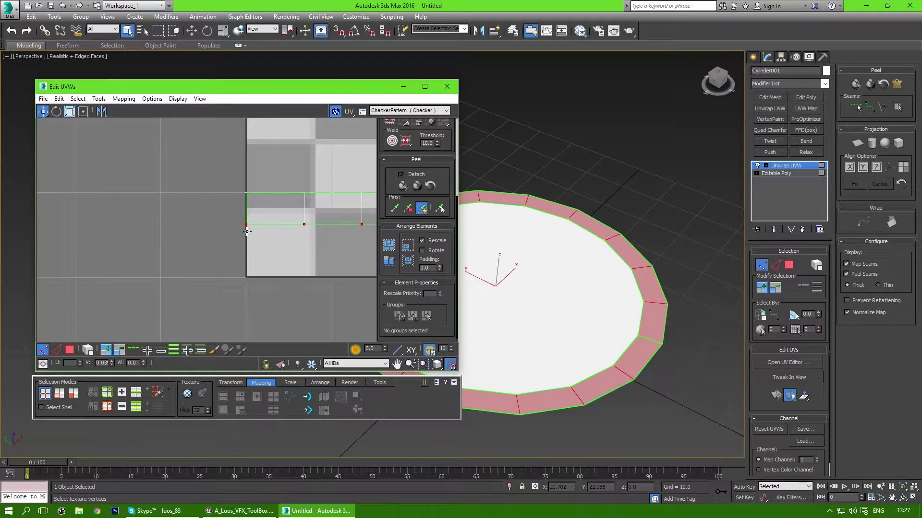
left_click_drag(246, 226, 246, 275)
scroll(246, 273, "down", 8)
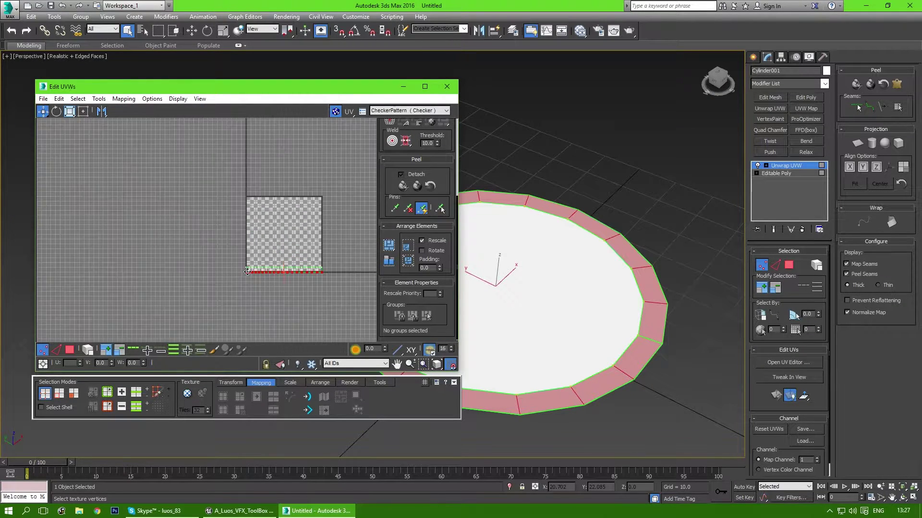
Select all of the strip's UV vertices and stretch them in Freeform mode to the square's right edge
middle_click_drag(263, 270, 114, 247)
scroll(114, 247, "up", 2)
left_click(83, 112)
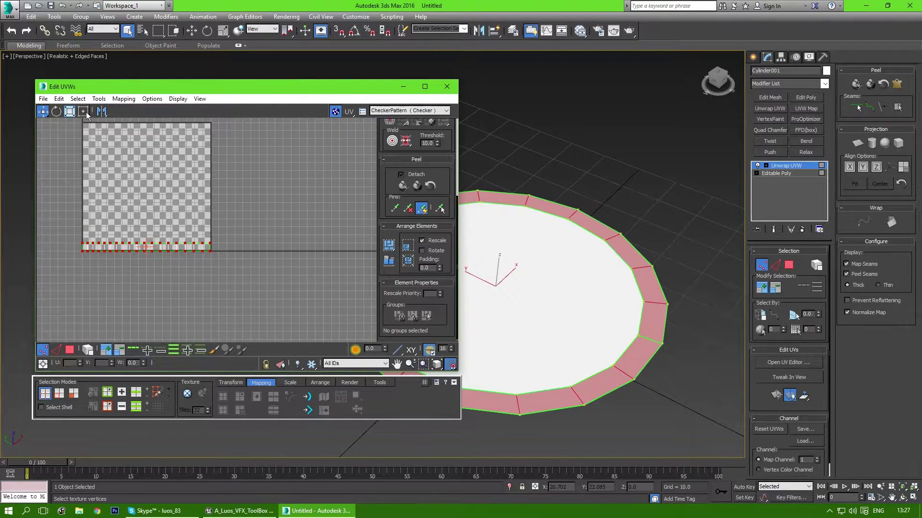
scroll(187, 204, "up", 6)
scroll(186, 204, "up", 2)
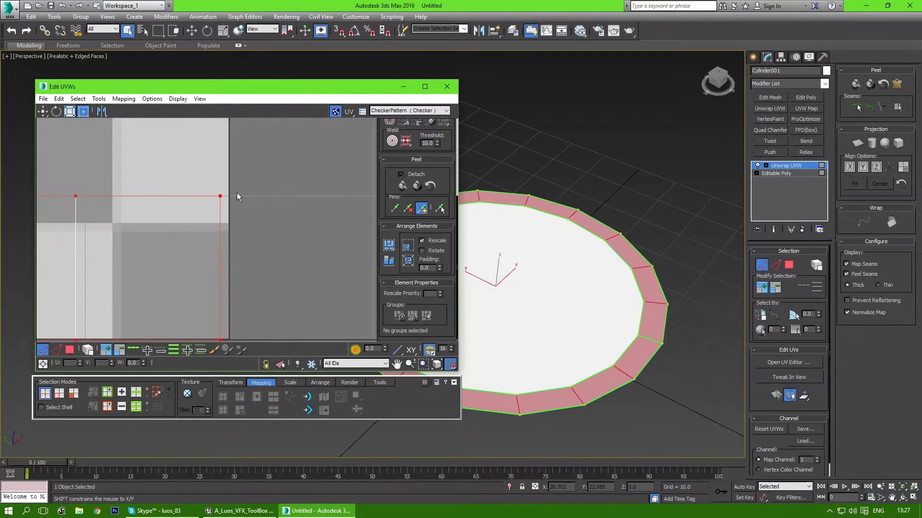
left_click_drag(224, 199, 230, 195)
scroll(231, 195, "down", 7)
Select the two UV vertices at the right end of the strip
left_click(47, 349)
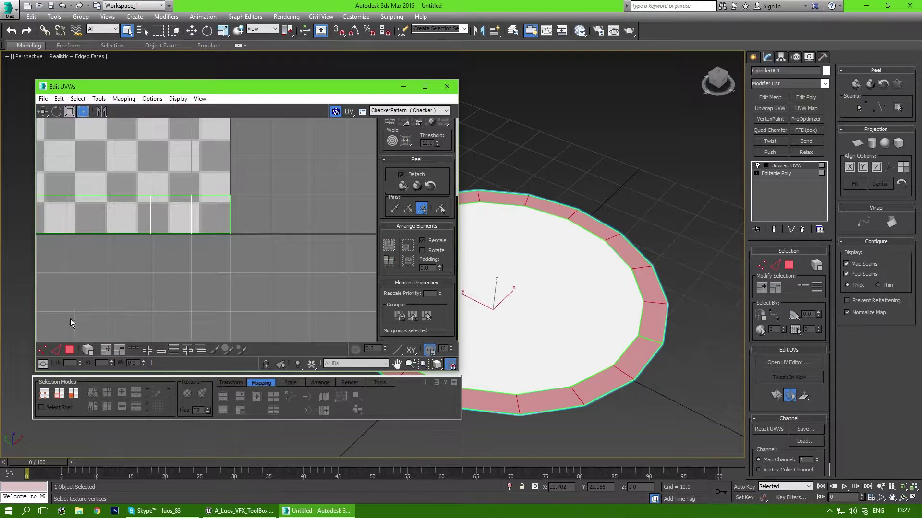
key("1")
left_click_drag(250, 170, 213, 266)
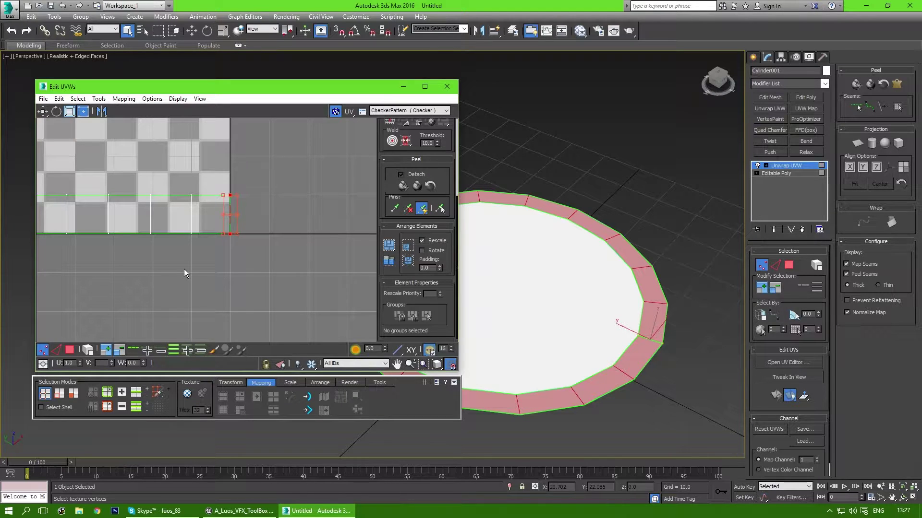
Select all of the strip's UV vertices and move the strip up to snap against the checker square's top edge
scroll(183, 269, "down", 7)
middle_click_drag(137, 251, 249, 280)
scroll(250, 280, "up", 1)
left_click_drag(126, 259, 298, 299)
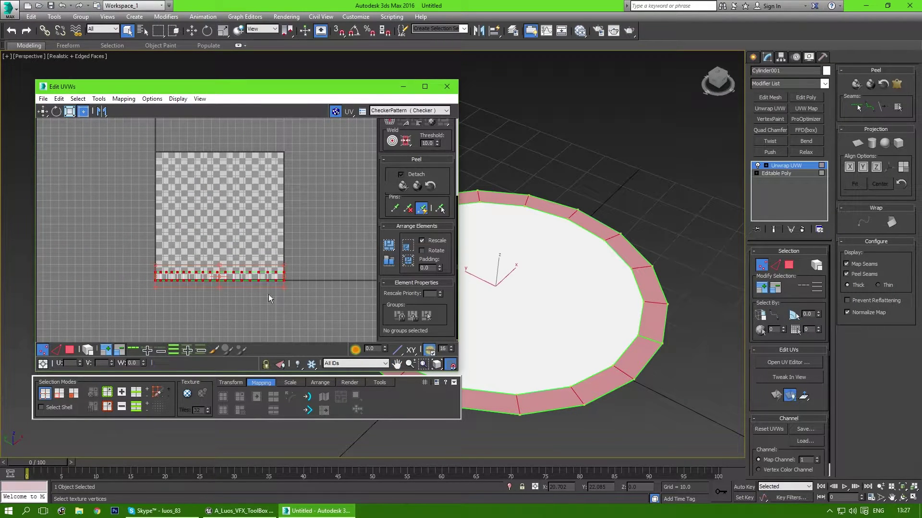
scroll(148, 258, "up", 2)
left_click(43, 111)
middle_click_drag(116, 209, 130, 237)
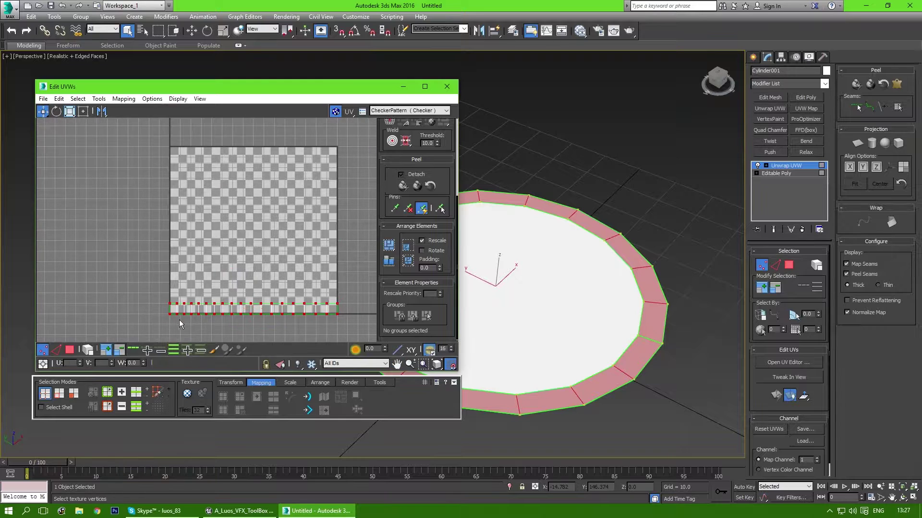
left_click_drag(167, 305, 168, 147)
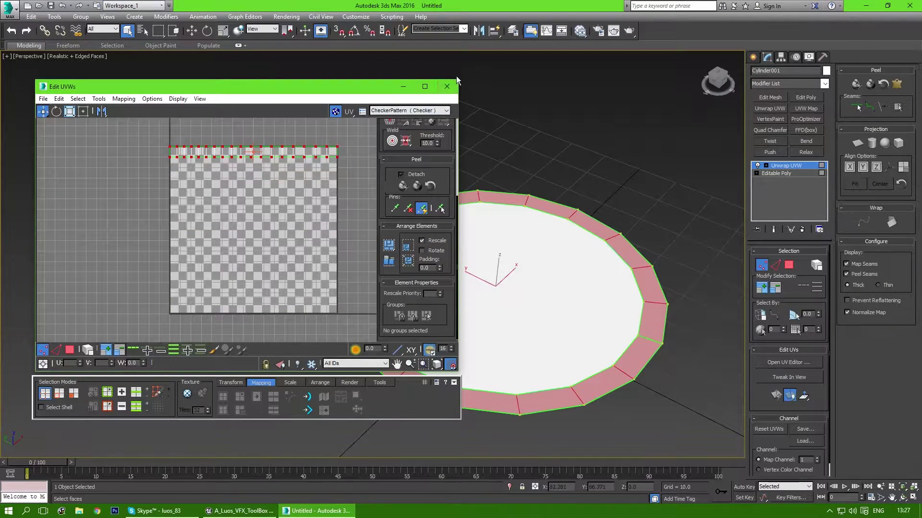
Close the UV editor and collapse the Unwrap UVW modifier into the mesh
left_click(450, 87)
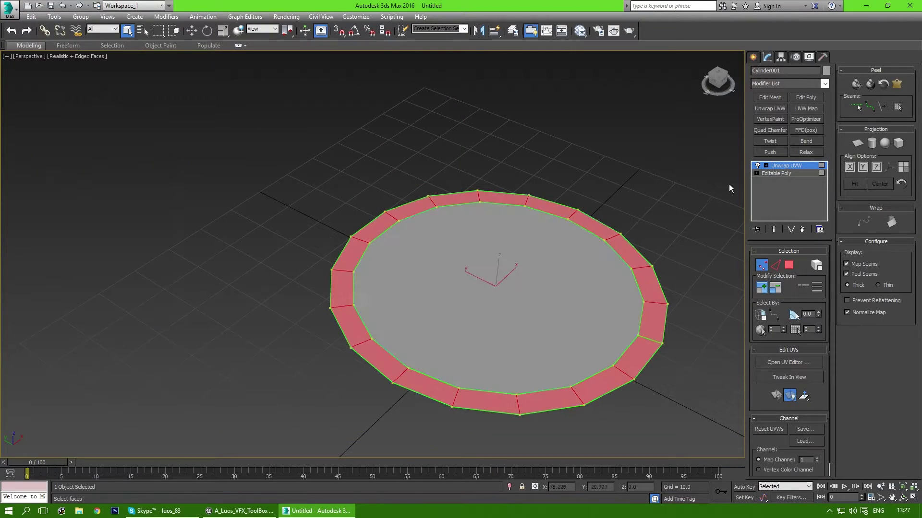
right_click(778, 168)
left_click(810, 264)
Switch to Photoshop and create a new 1024 by 1024 pixel document
left_click(115, 510)
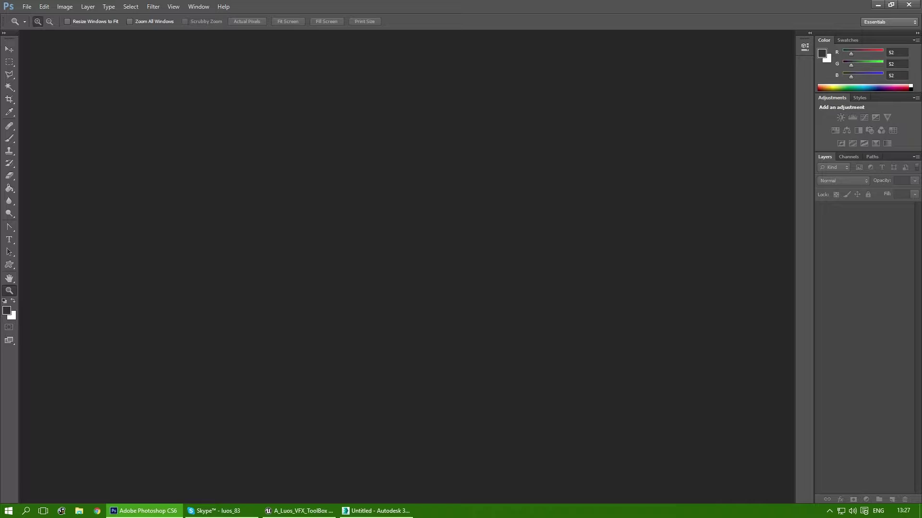
left_click(27, 7)
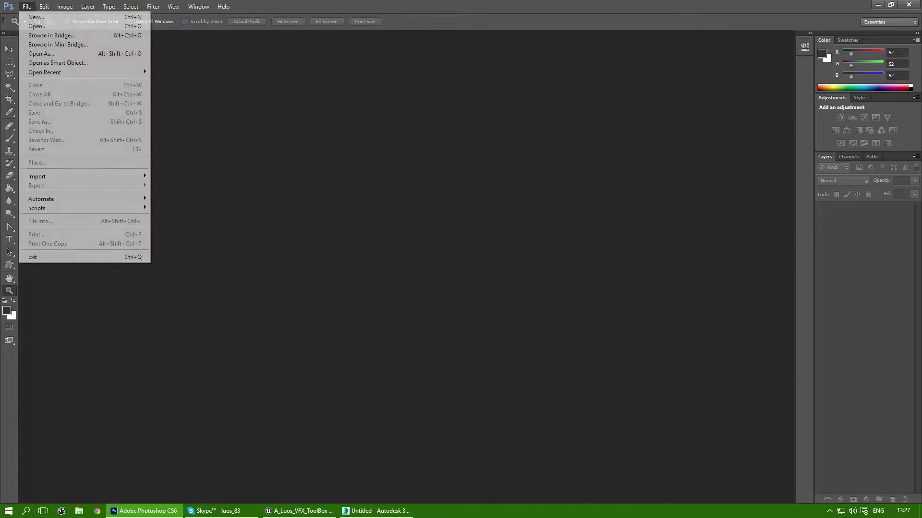
left_click(34, 15)
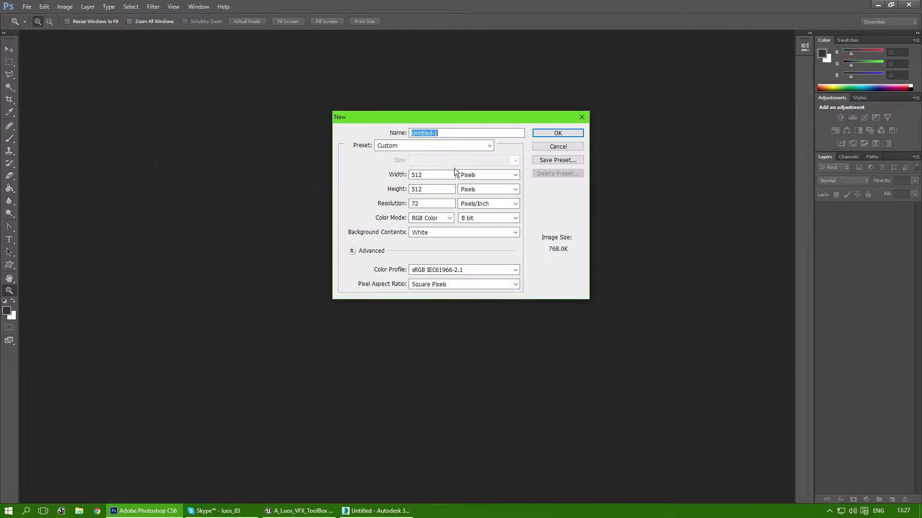
double_click(431, 178)
type("1024")
key("Tab")
type("102")
key("Return")
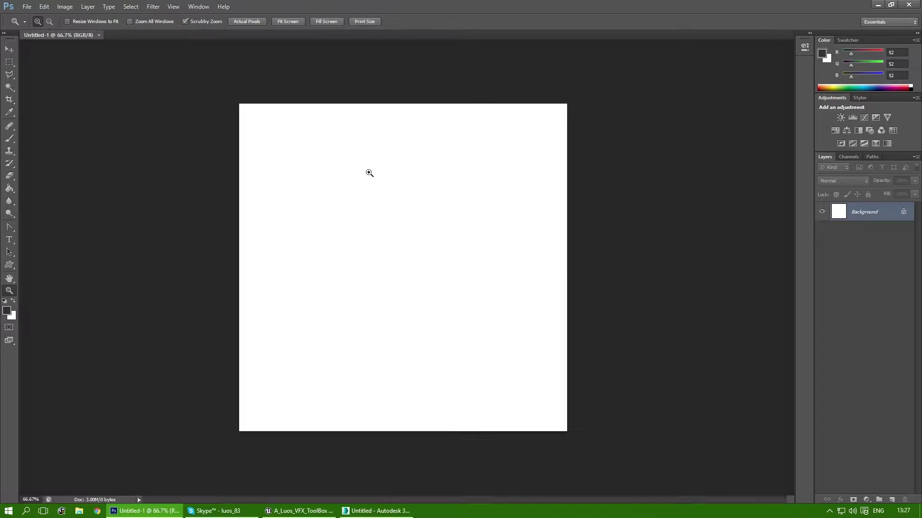
Invert the white background to black and show the grid over the canvas
key("alt+BackSpace")
key("ctrl+apostrophe")
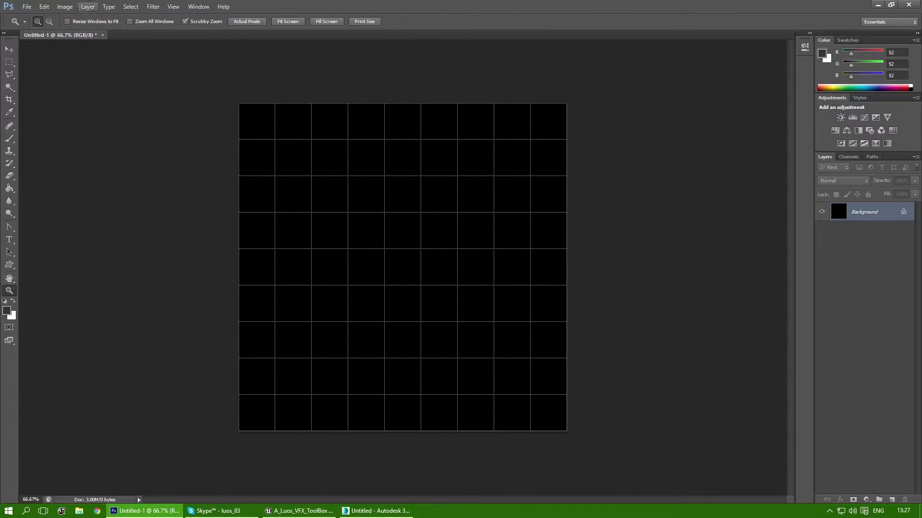
Set the grid subdivisions to 16 in the Guides, Grid & Slices preferences
left_click(65, 6)
mouse_move(44, 7)
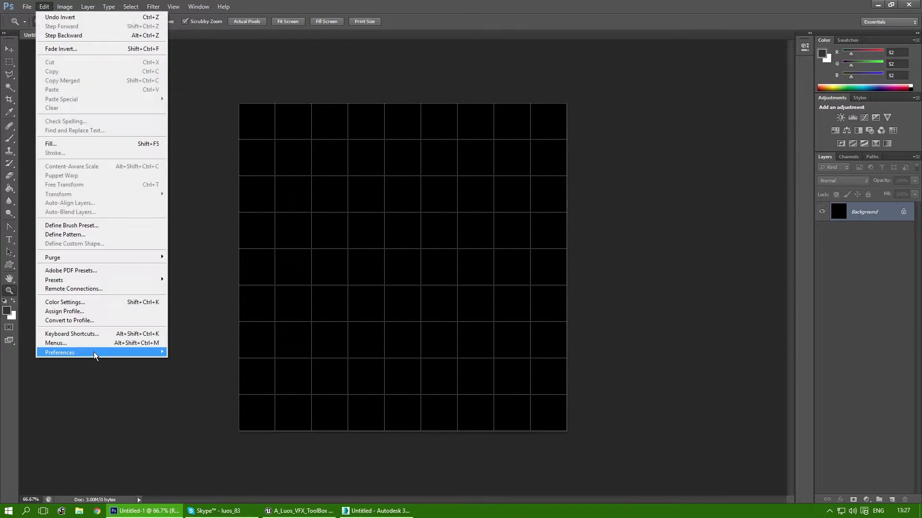
mouse_move(72, 353)
left_click(203, 421)
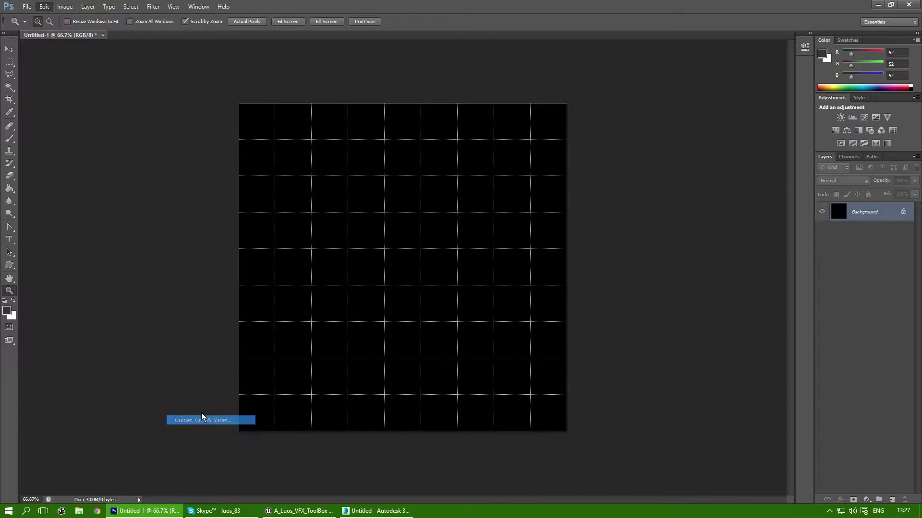
double_click(377, 321)
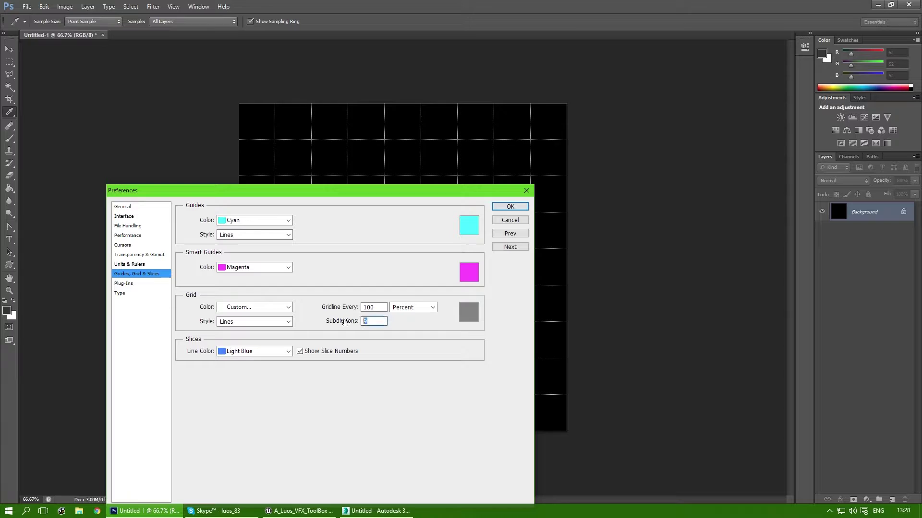
type("16")
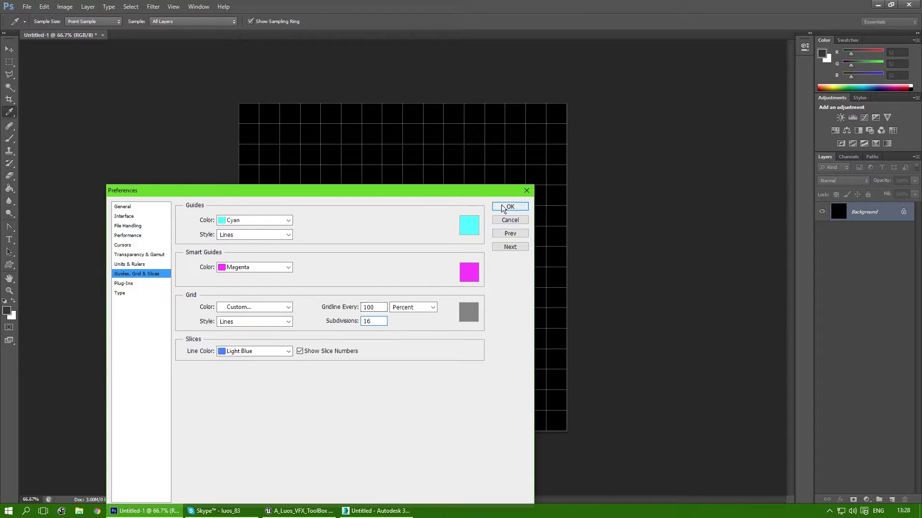
left_click(496, 208)
Add a text box spanning the first grid row at 100% zoom and enter "These" in white
double_click(13, 294)
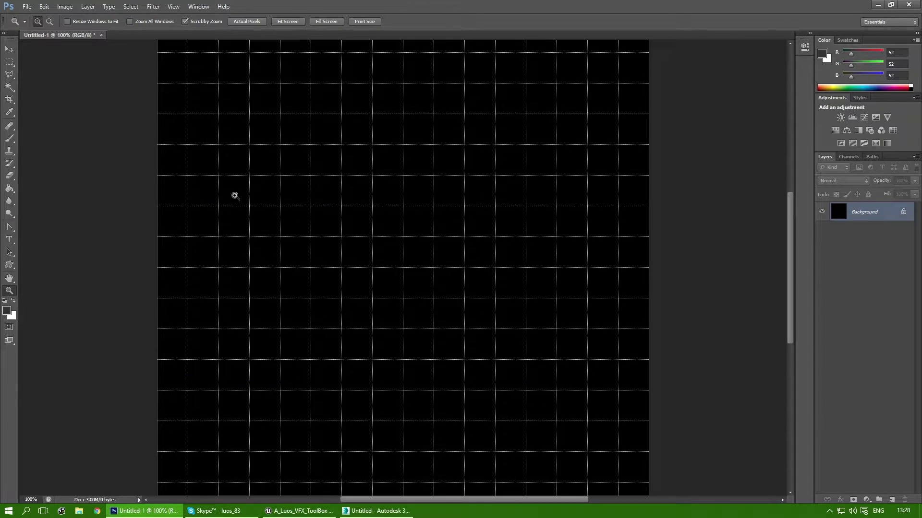
left_click_drag(245, 176, 264, 305)
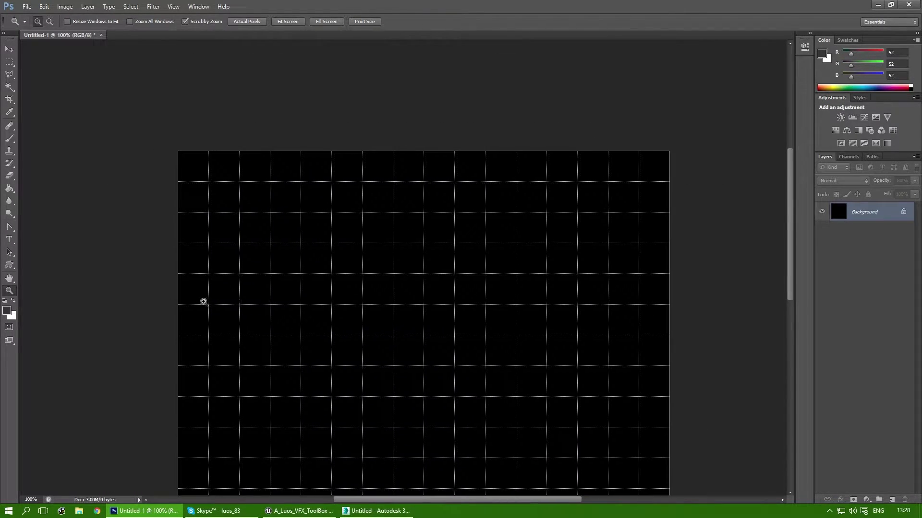
left_click(9, 239)
key("x")
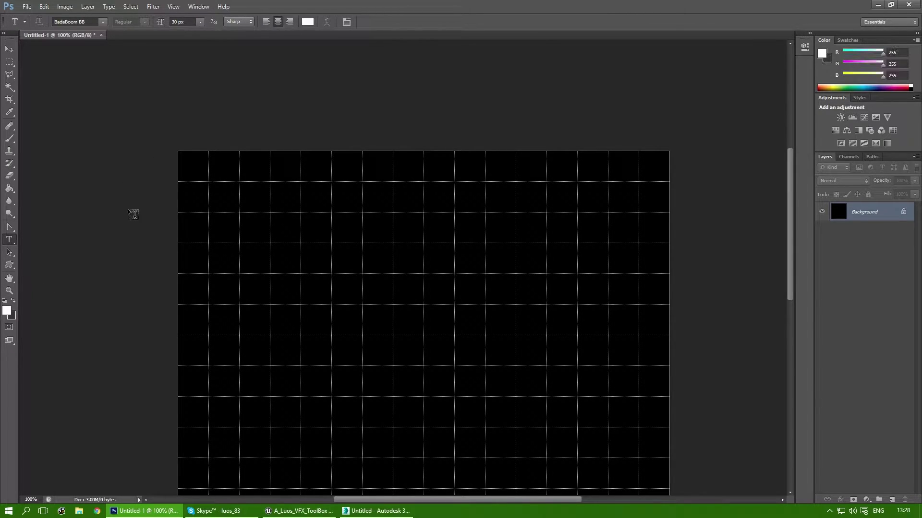
left_click_drag(181, 152, 686, 181)
type("T")
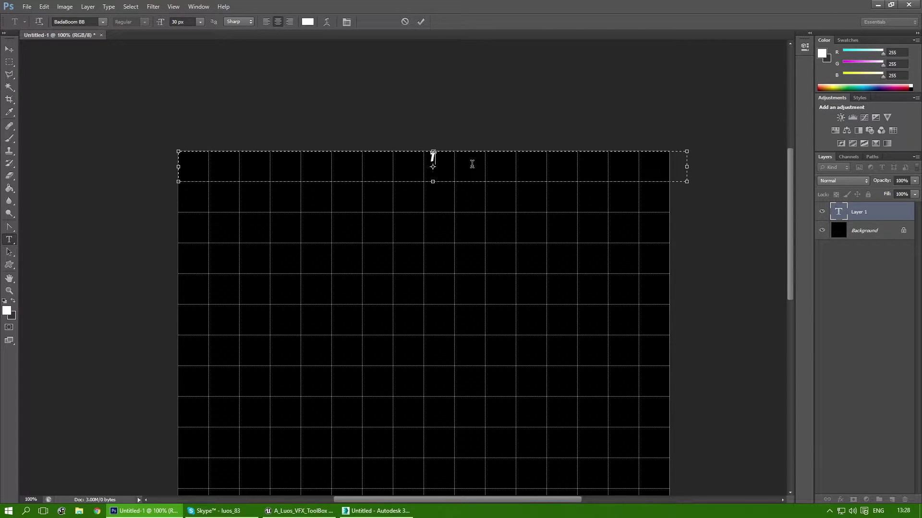
type("HESE")
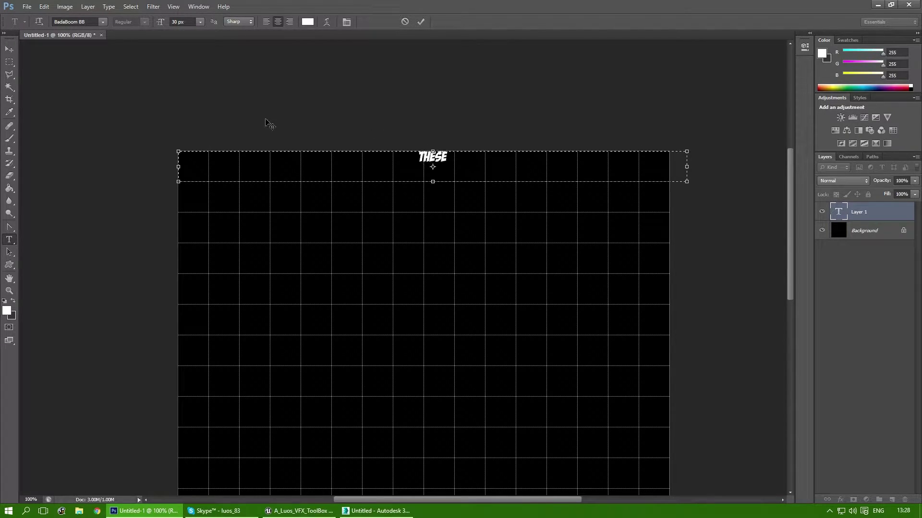
Change the font of the entered text to Calibri
key("ctrl+a")
left_click(103, 21)
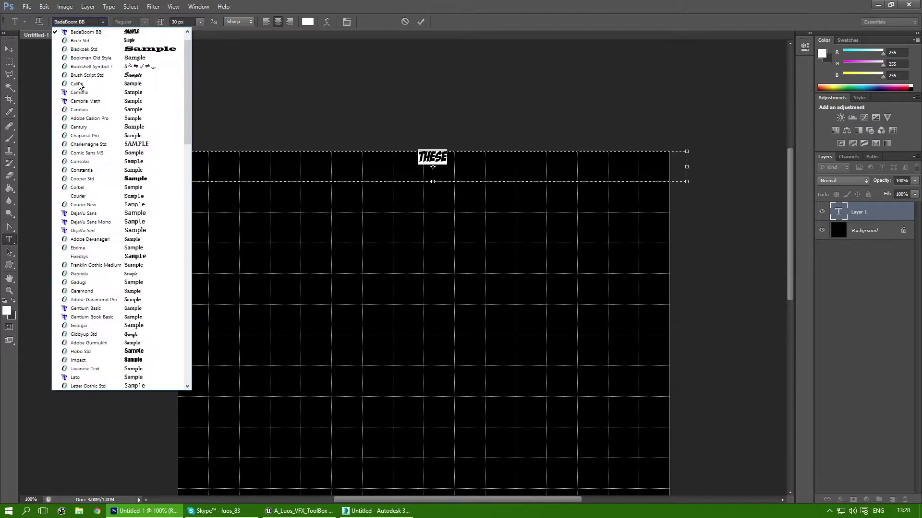
left_click(77, 86)
left_click(346, 117)
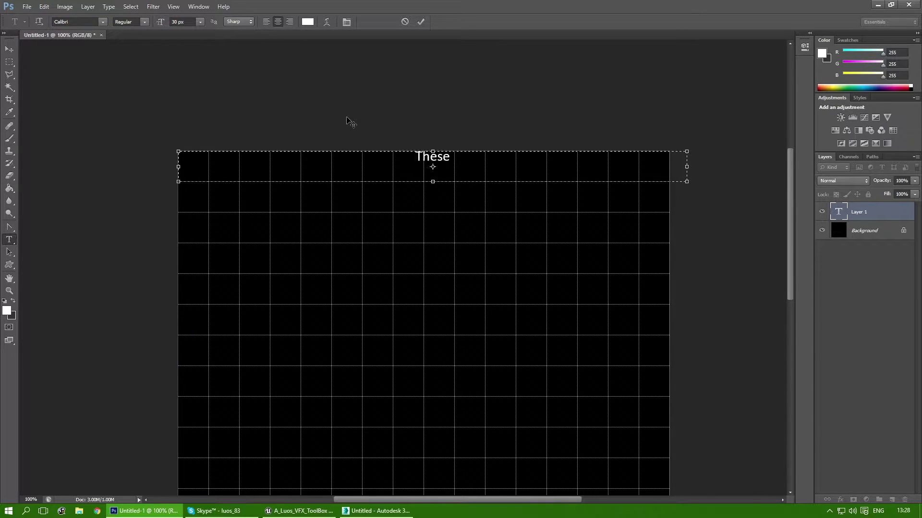
Complete the text line as "These are words, long words, short words, but mainly words, words blords snorts"
type("are words, ")
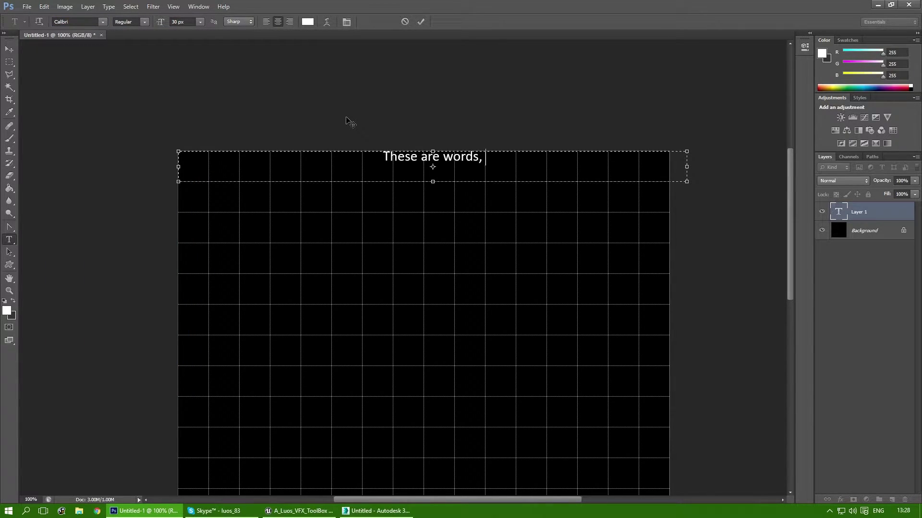
type("long words, short")
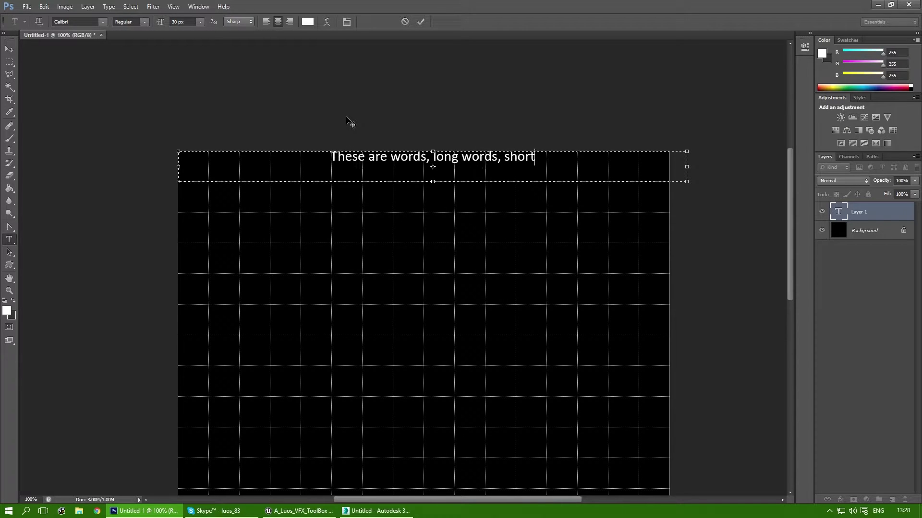
type(" words, but mai")
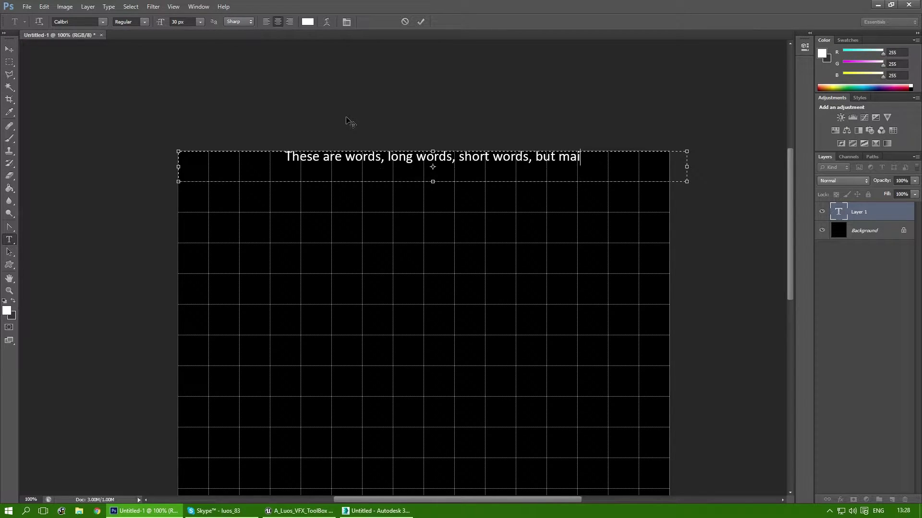
type("nly words, fo")
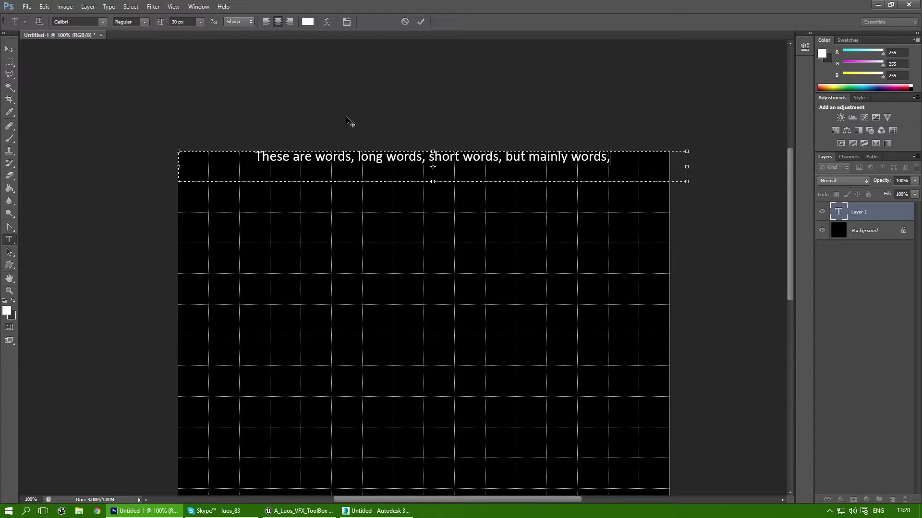
key("BackSpace")
key("BackSpace")
key("BackSpace")
type("words b")
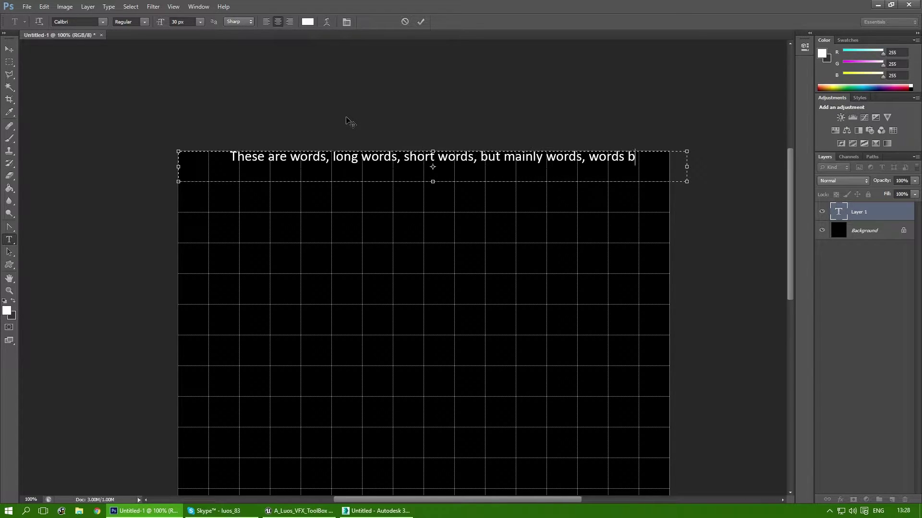
type("lords snorts")
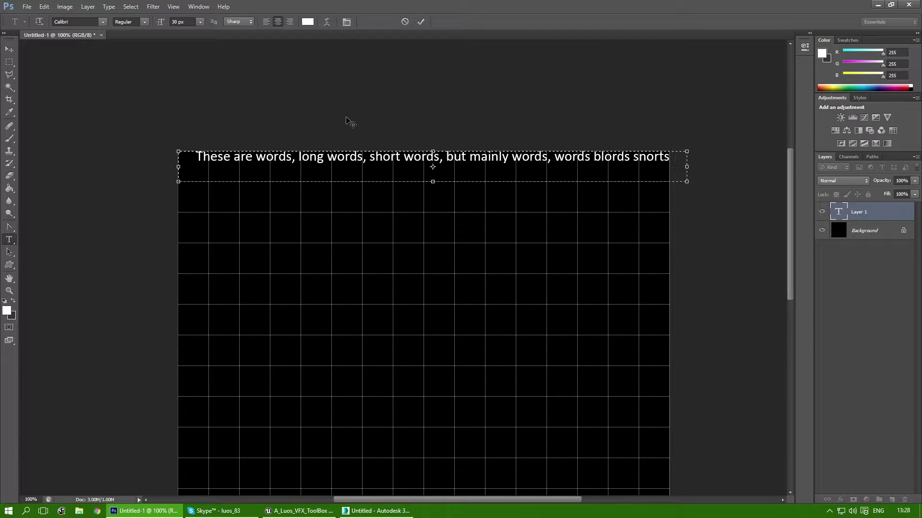
type(" lo")
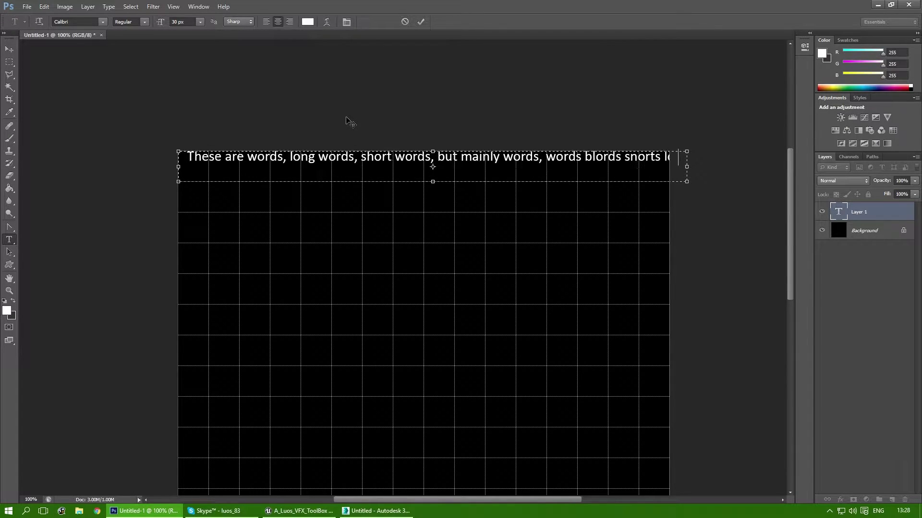
key("BackSpace")
key("BackSpace")
key("BackSpace")
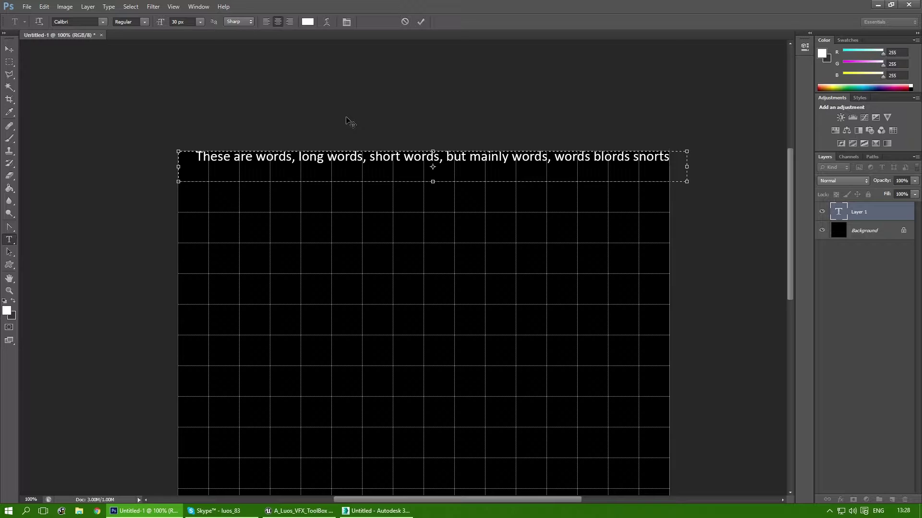
key("ctrl")
Nudge the text layer 20 px down and 20 px to the left with the Move tool
left_click(9, 48)
key("shift+Down")
key("shift+Down")
key("shift+Left")
key("shift+Left")
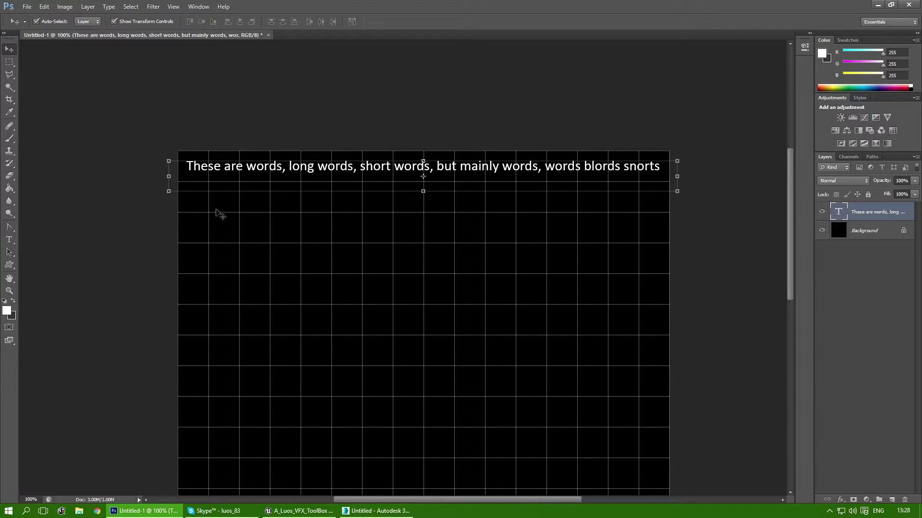
Stretch the text to about 205% height and slightly widen both sides so it fills the first grid row
left_click_drag(421, 160, 422, 142, "alt")
key("shift+Down")
key("shift+Down")
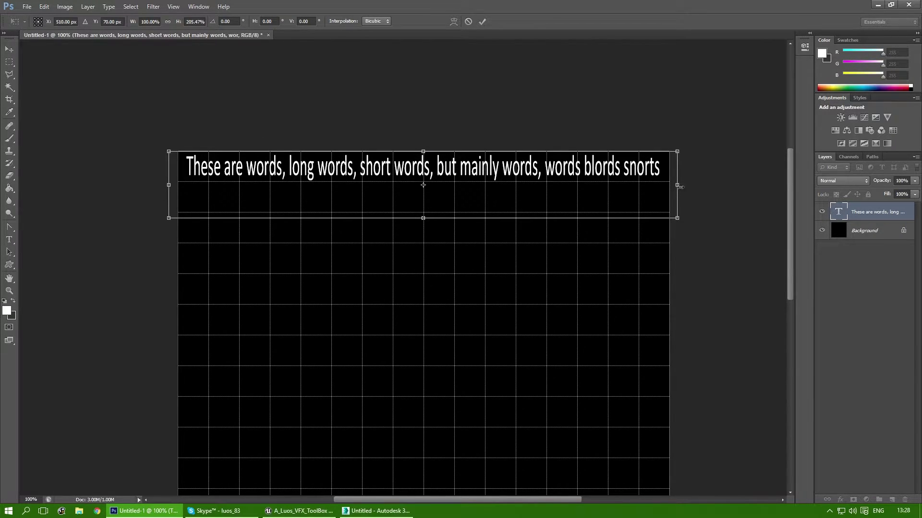
left_click_drag(681, 187, 686, 186)
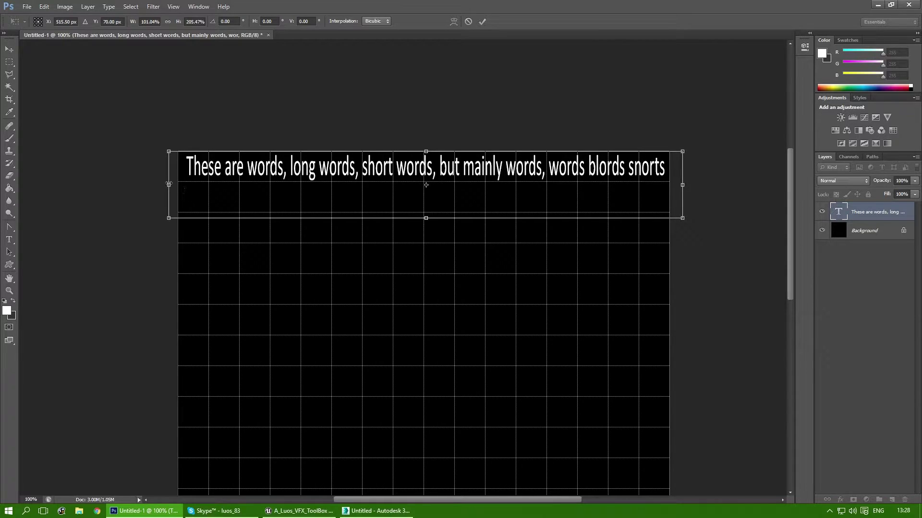
left_click_drag(169, 184, 164, 185)
key("Return")
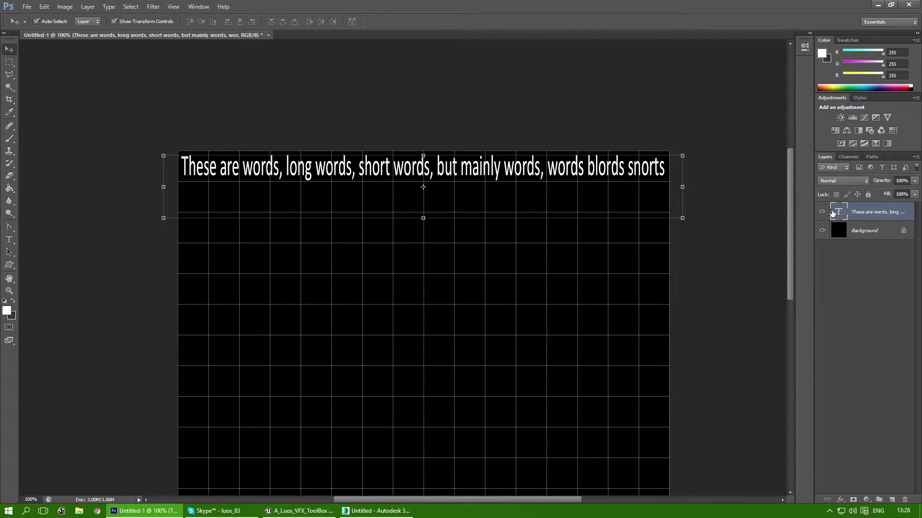
Duplicate the text line down onto the third grid row and merge all layers into the background
left_click_drag(522, 169, 521, 232, "alt")
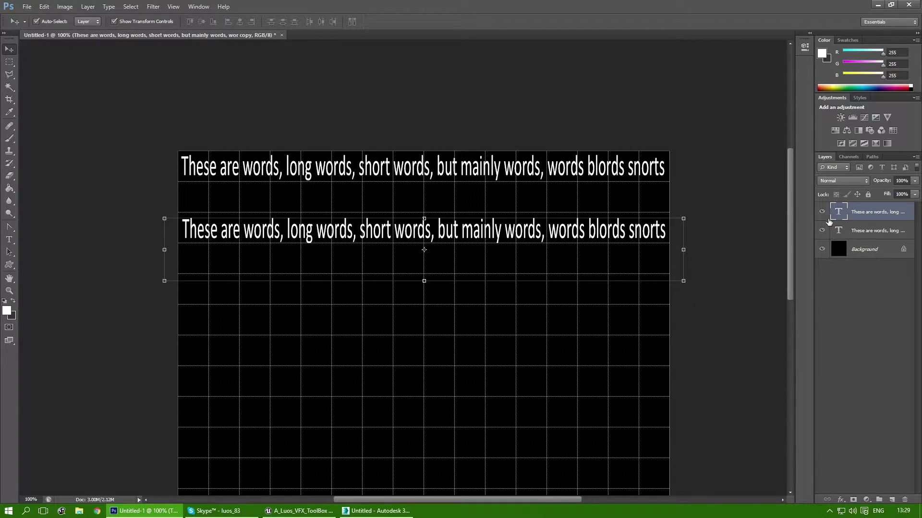
left_click(837, 247, "shift")
key("ctrl+e")
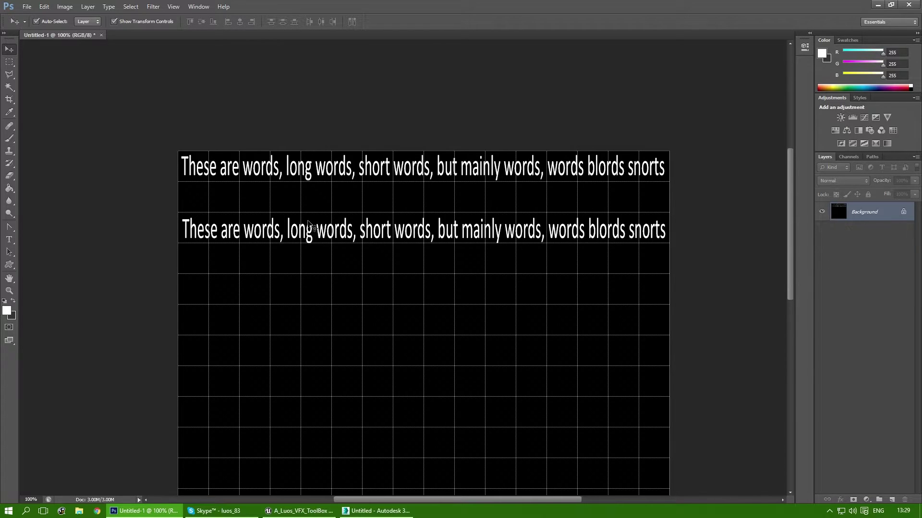
Save the texture to the Desktop as a PNG named ExampleWords, using smallest compression and no interlacing
left_click(27, 7)
left_click(68, 122)
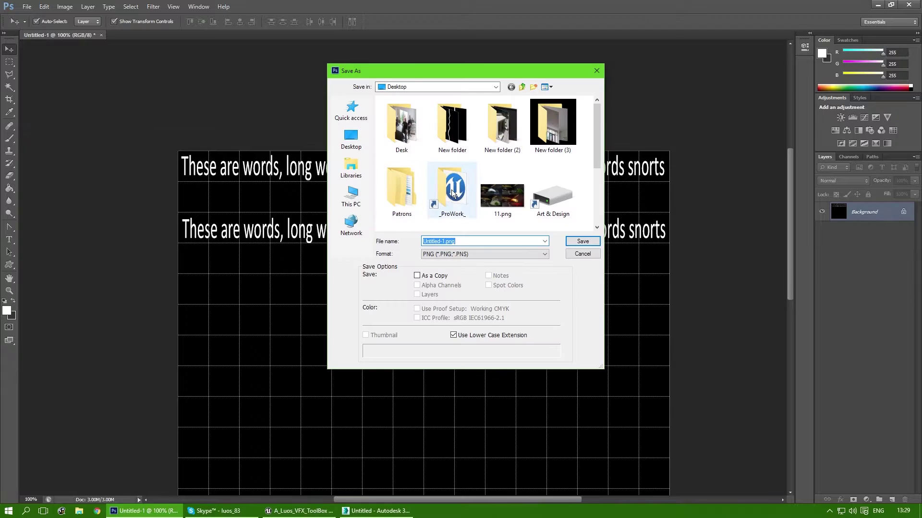
type("Wors")
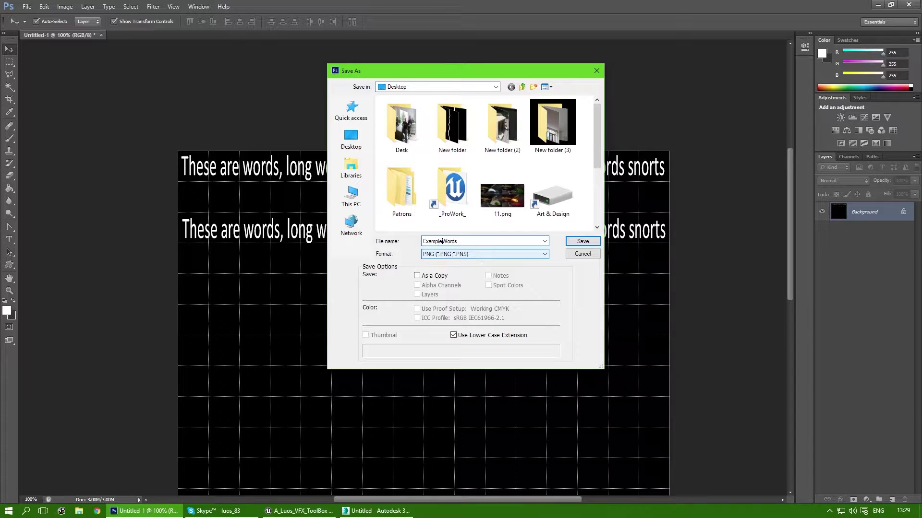
left_click(586, 241)
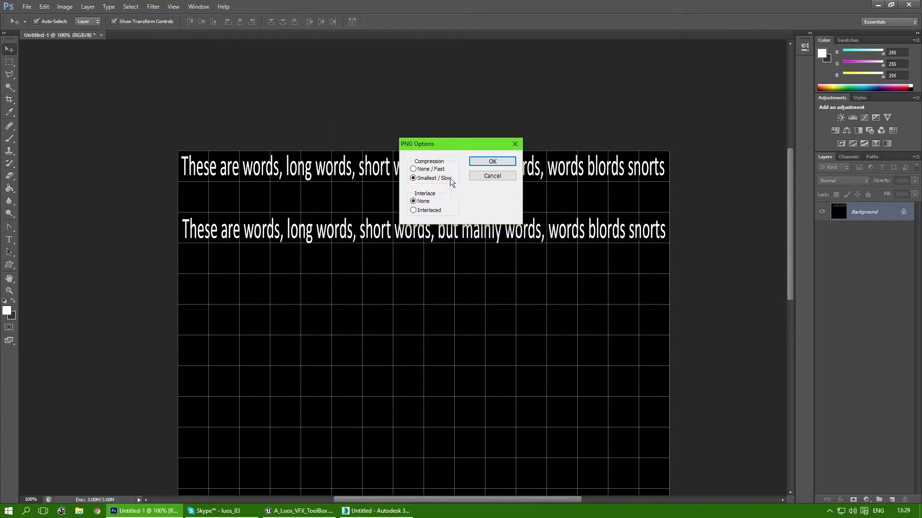
left_click(492, 162)
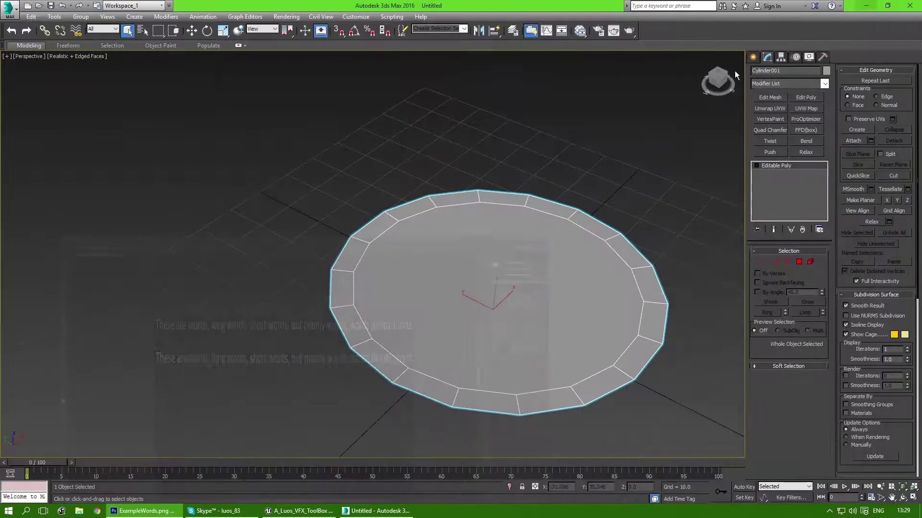
Switch to 3ds Max and delete the polygon filling the centre of the disc so only the outer ring remains
middle_click_drag(502, 300, 455, 291)
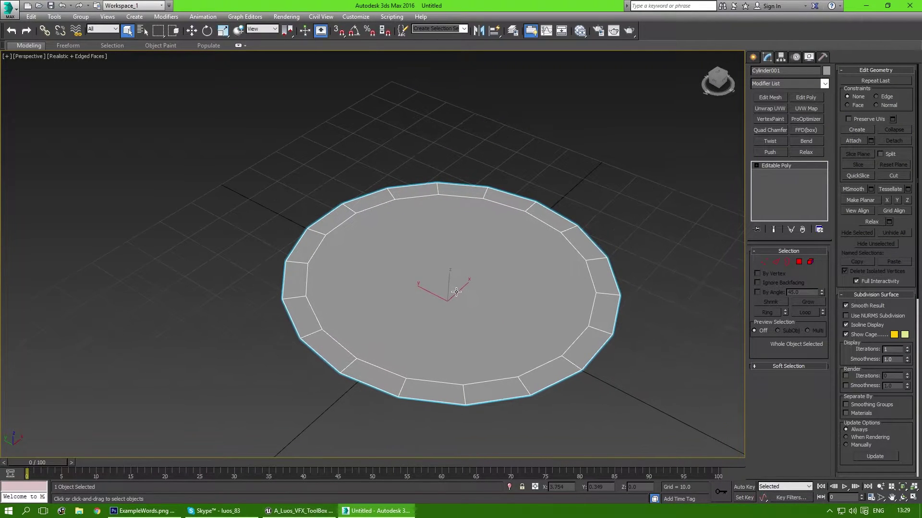
key("w")
left_click(799, 262)
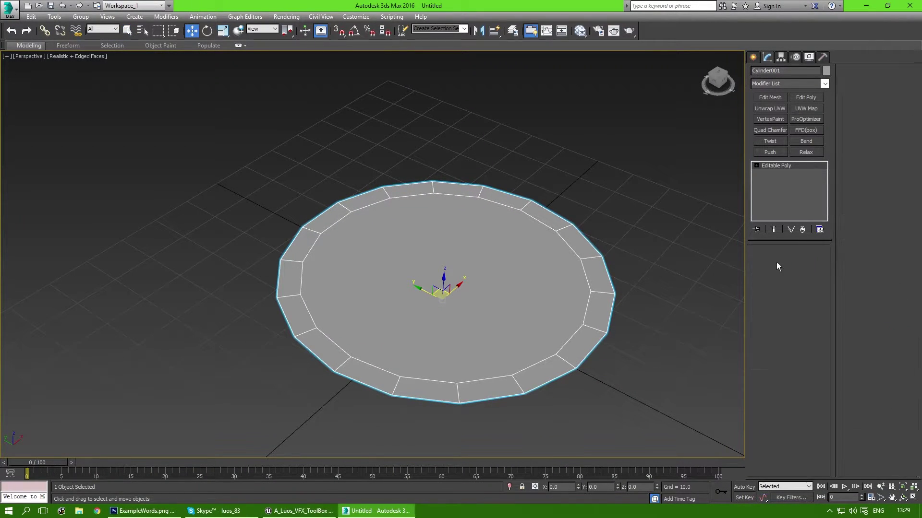
left_click(473, 288)
key("Delete")
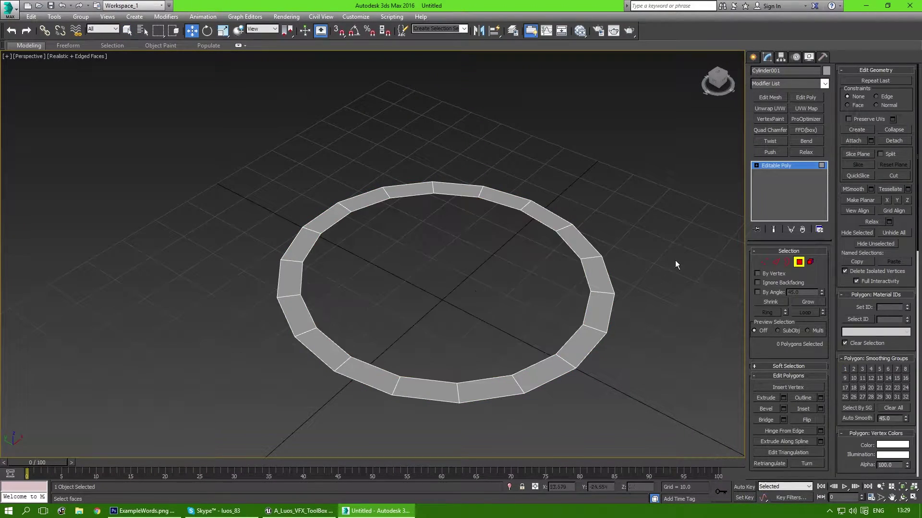
Leave polygon editing and rename the ring object as Example
left_click(804, 165)
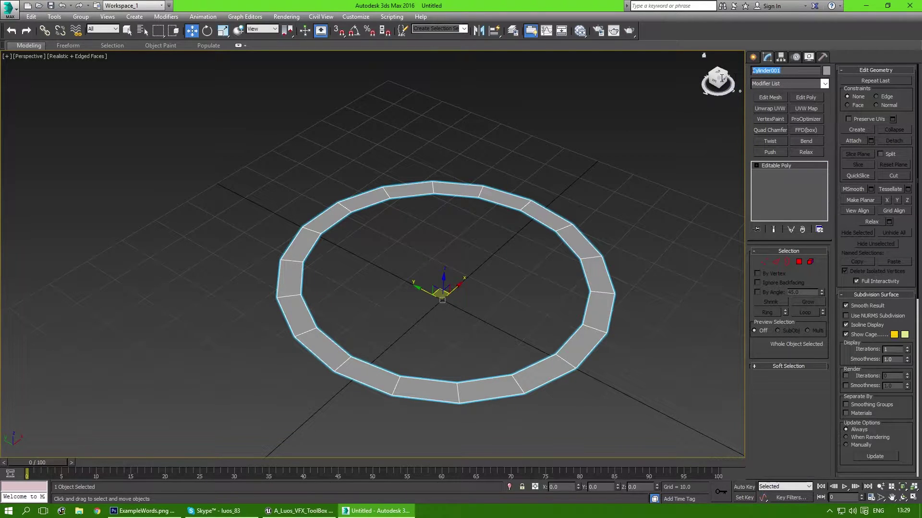
type("Example")
key("Return")
middle_click_drag(225, 250, 198, 277)
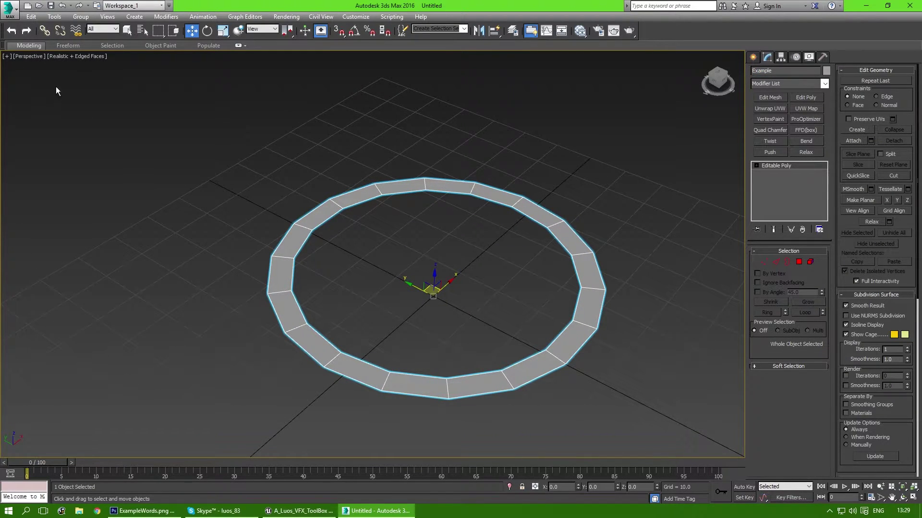
Export the ring to the Desktop as an FBX file named SM_Examplewords with the current export options
left_click(17, 14)
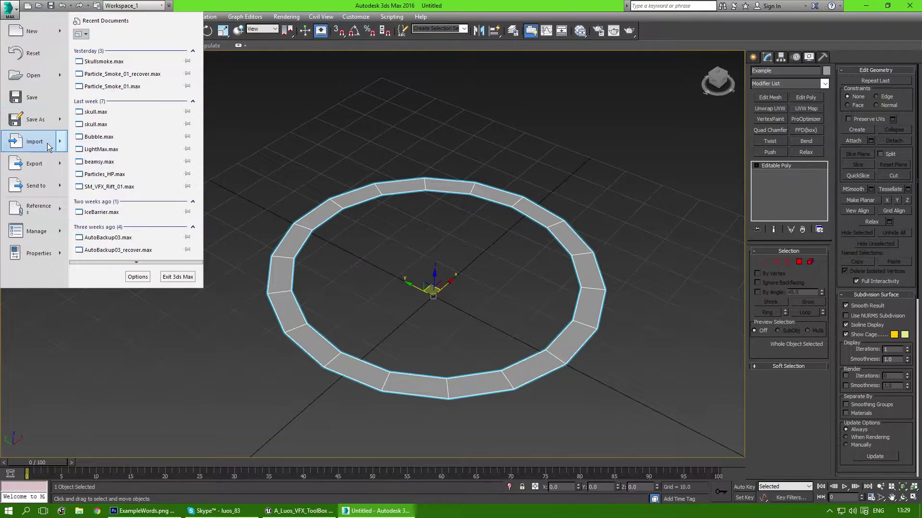
left_click(55, 167)
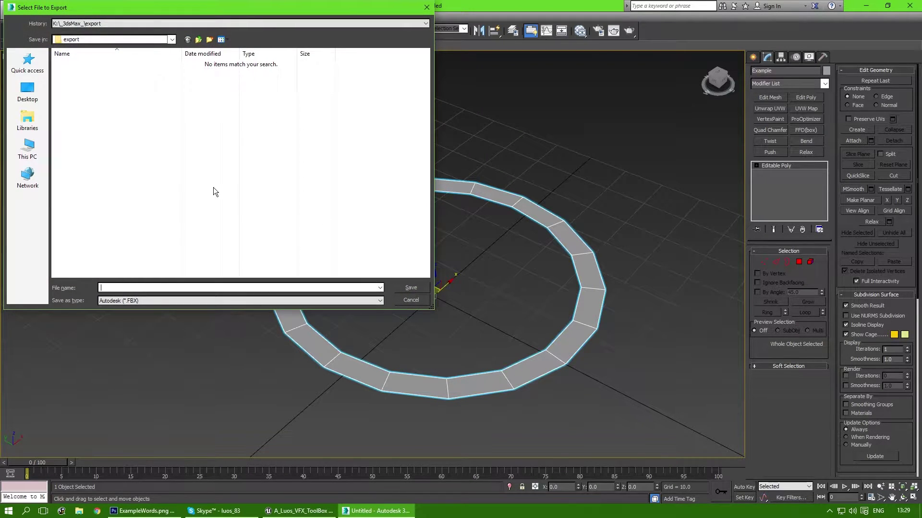
left_click(36, 95)
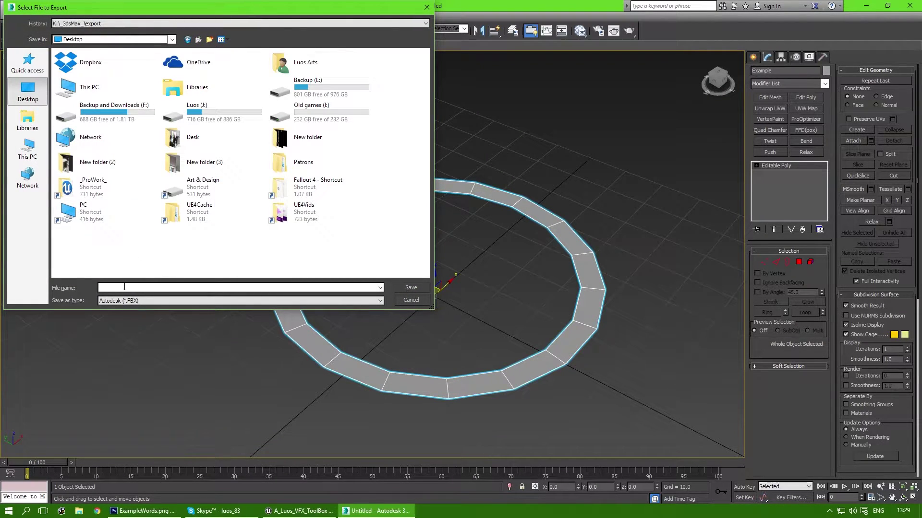
type("Example")
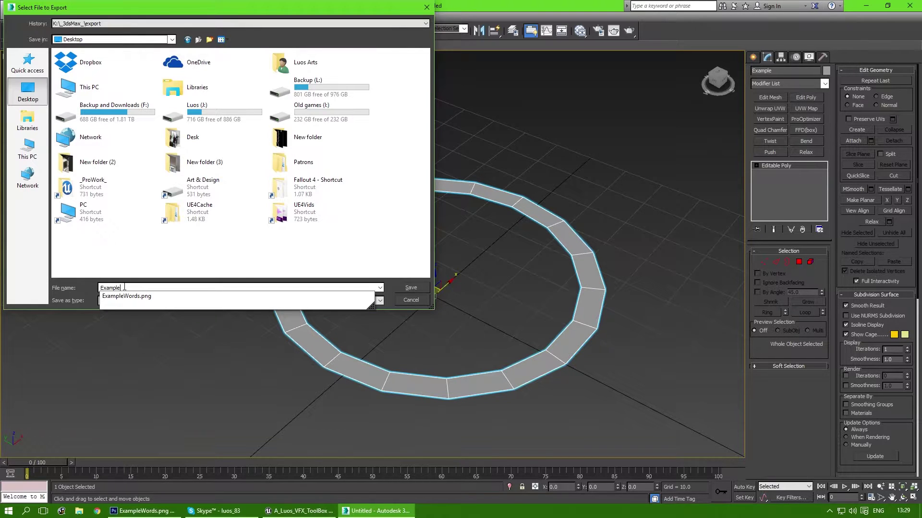
type("words")
key("Home")
type("SM_")
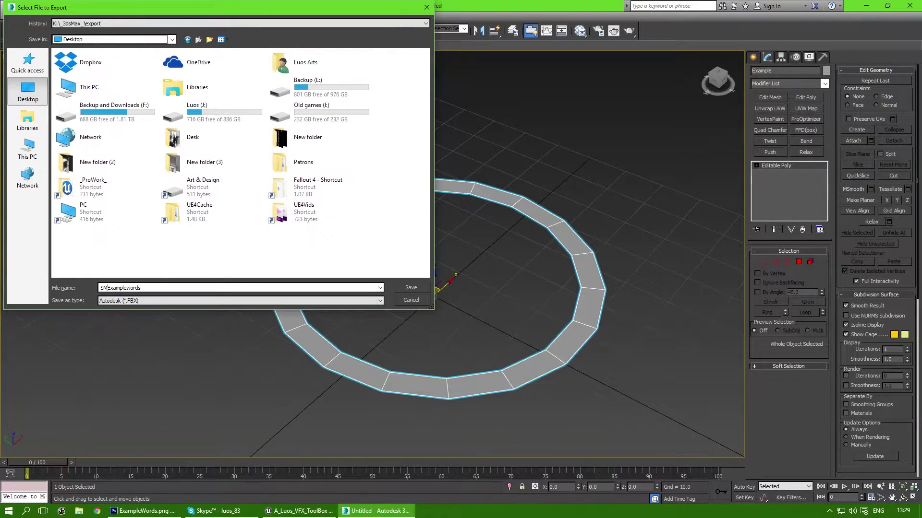
left_click(412, 288)
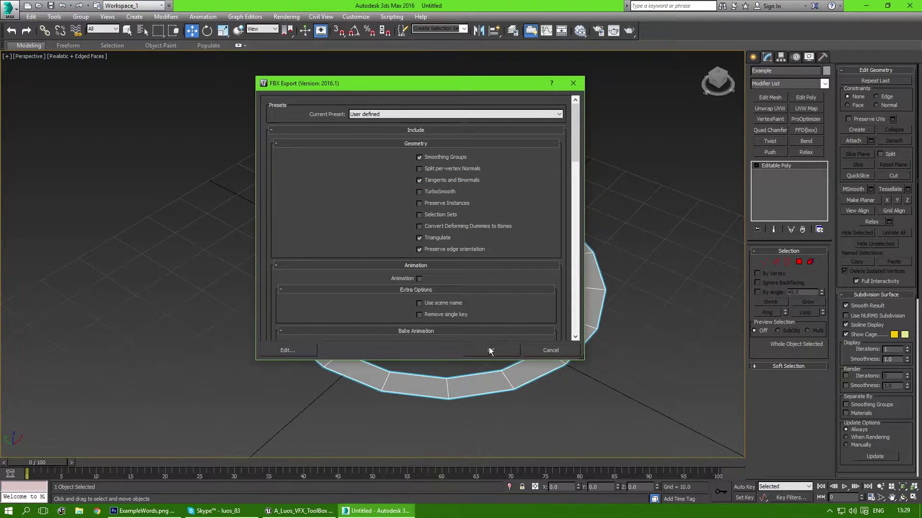
left_click(488, 349)
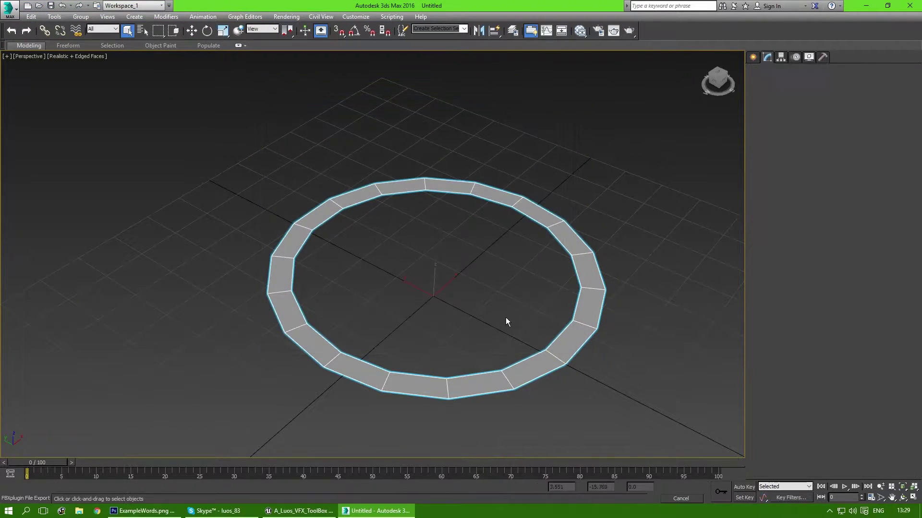
Switch to Unreal Editor and arrange the windows so both the ZZ_Tests content folder and the desktop files are accessible
left_click(286, 509)
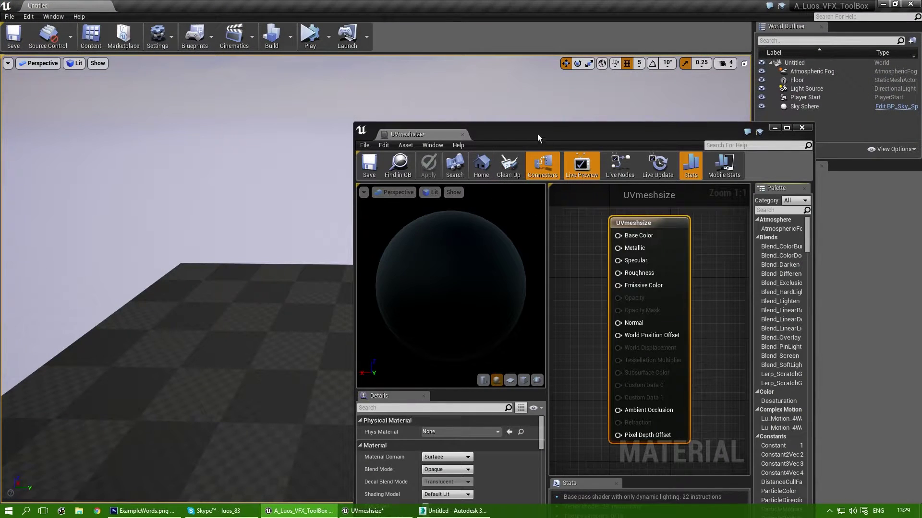
left_click_drag(537, 134, 431, 76)
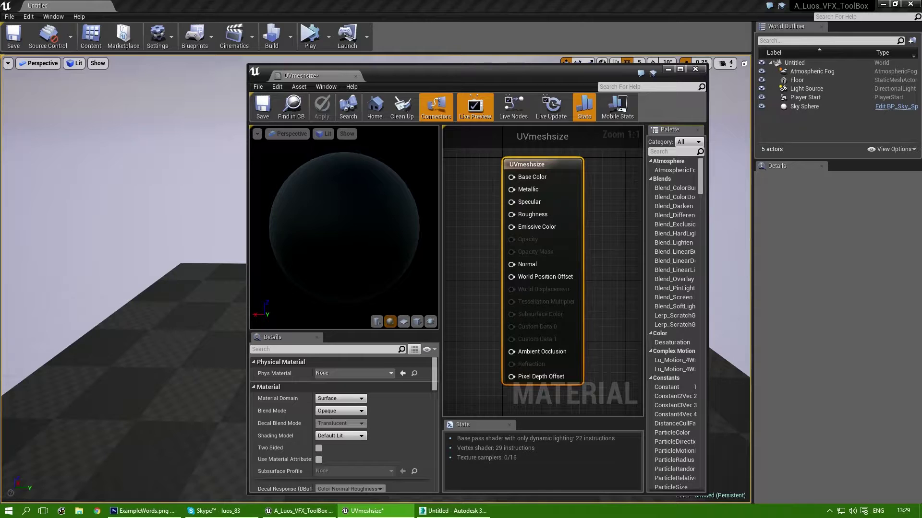
left_click_drag(571, 517, 489, 186)
left_click_drag(361, 5, 521, 46)
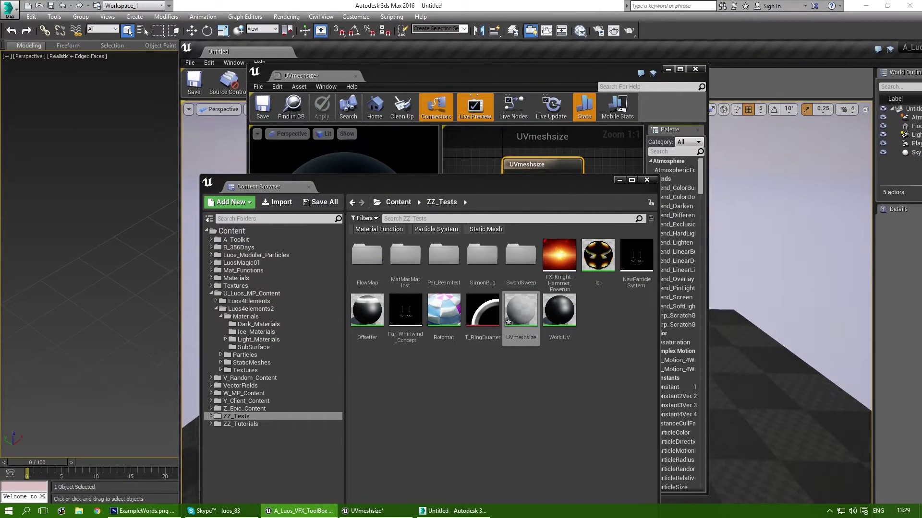
left_click_drag(288, 6, 405, 10)
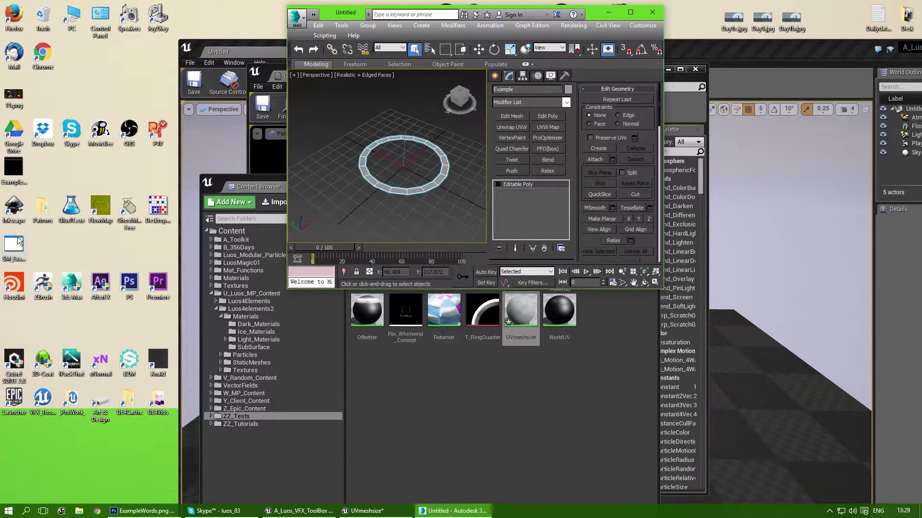
Import the SM_Examplewords mesh with the current FBX options and the ExampleWords texture from the desktop into the ZZ_Tests folder
left_click_drag(428, 396, 433, 398)
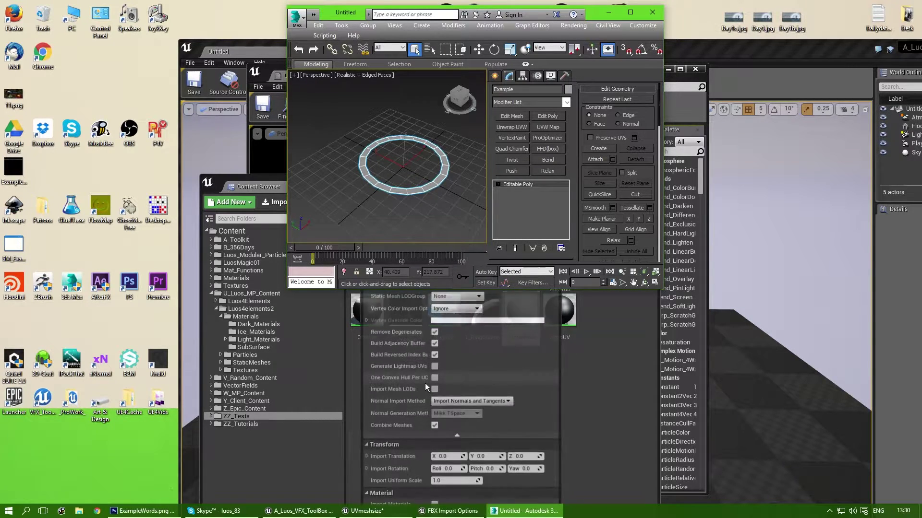
left_click(528, 385)
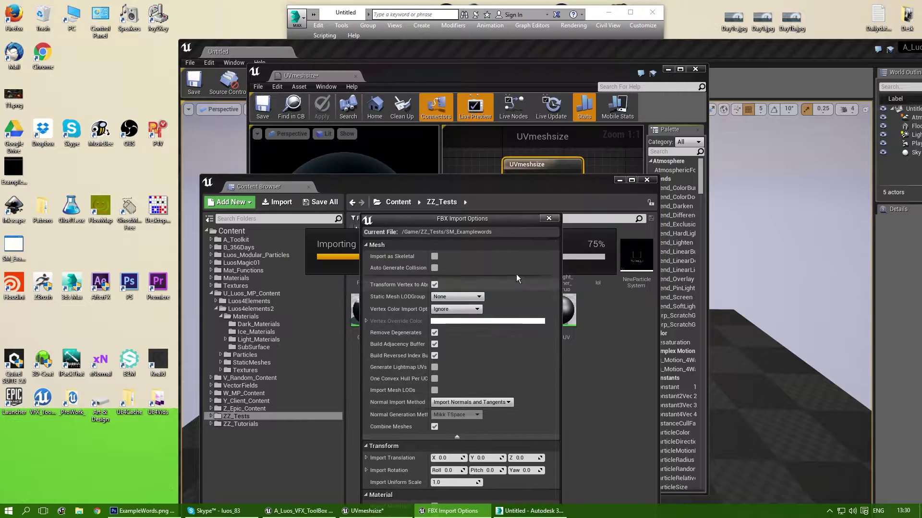
left_click_drag(509, 221, 492, 95)
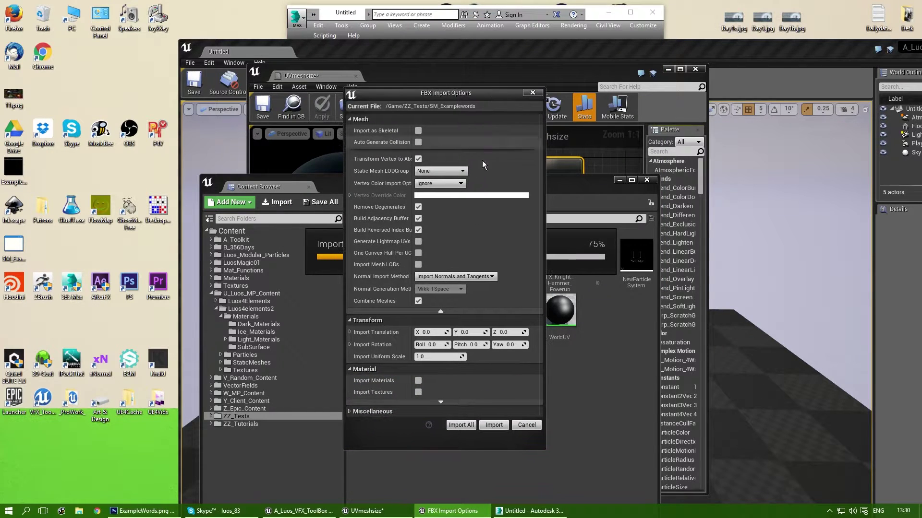
left_click(459, 426)
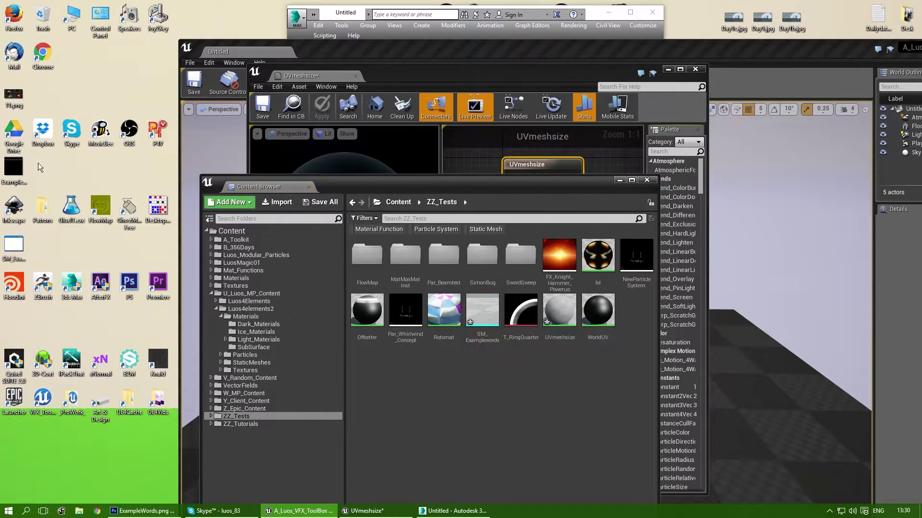
left_click_drag(14, 164, 456, 398)
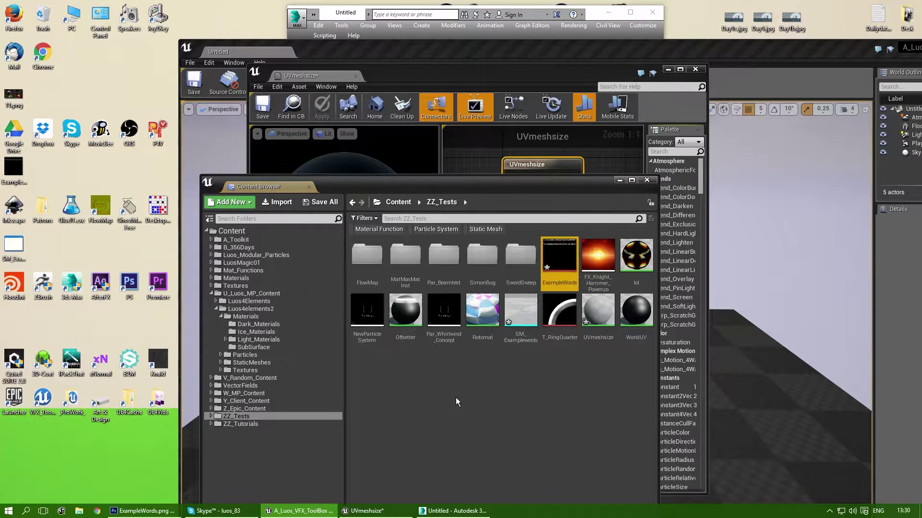
Arrange the UVmeshsize material editor beside the content folder and use the SM_Examplewords mesh as the material's preview mesh
left_click_drag(548, 72, 493, 83)
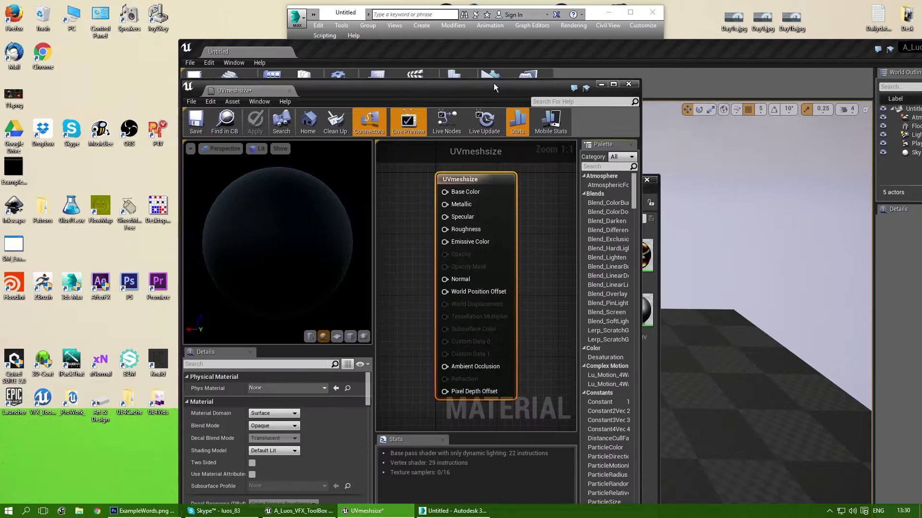
double_click(563, 50)
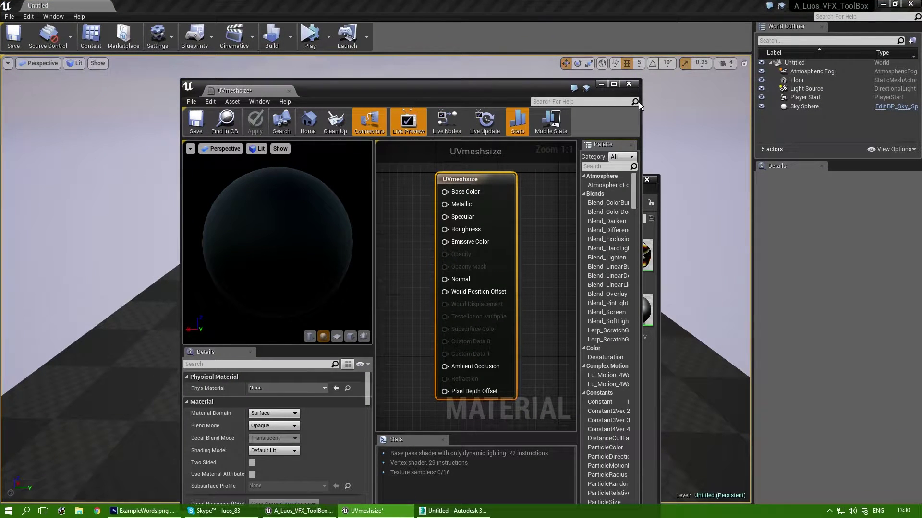
left_click_drag(465, 91, 685, 74)
left_click_drag(359, 194, 140, 219)
left_click(304, 344)
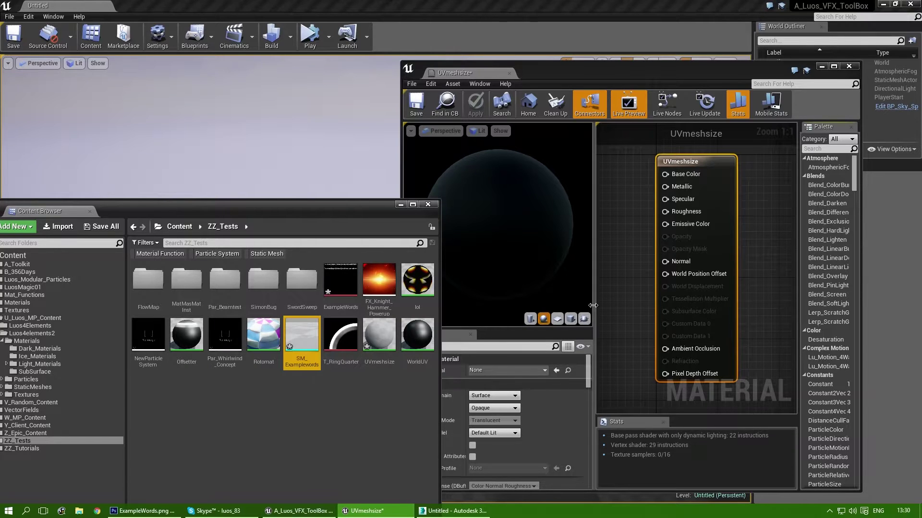
left_click(584, 319)
left_click(584, 319)
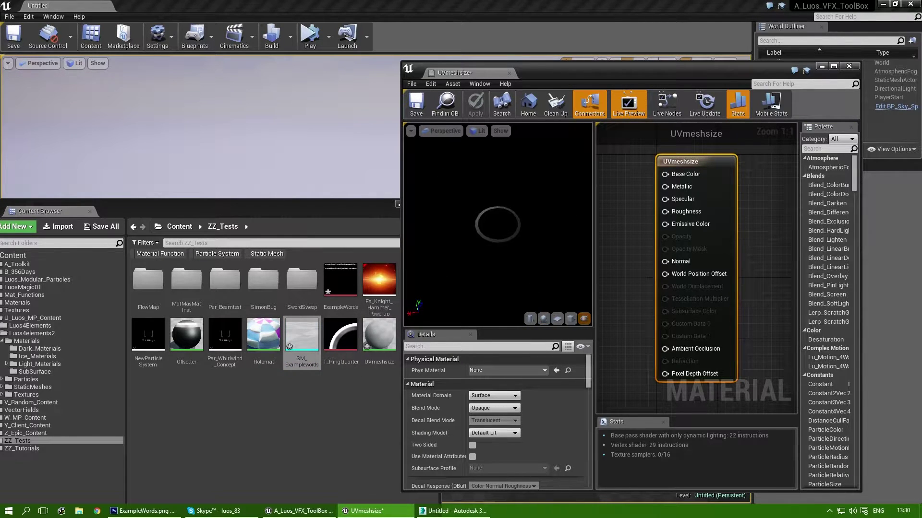
Add the ExampleWords texture to the UVmeshsize graph as a Texture Sample, maximize the editor and place the node clear of the material node
left_click_drag(340, 284, 607, 251)
left_click(427, 204)
double_click(579, 76)
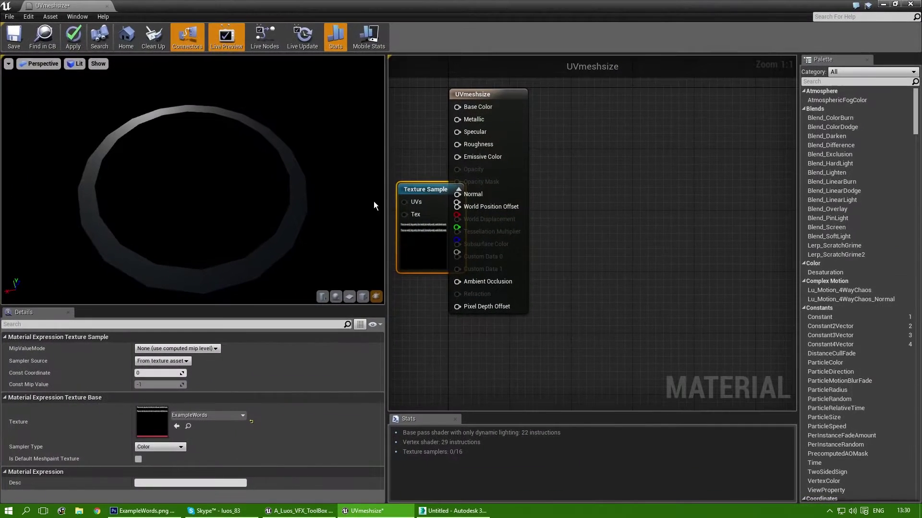
right_click_drag(593, 169, 755, 203)
left_click_drag(582, 221, 456, 180)
right_click_drag(448, 194, 476, 184)
Connect the Texture Sample's red channel to both Base Color and Emissive Color, and inspect the ring preview
left_click_drag(498, 202, 644, 160)
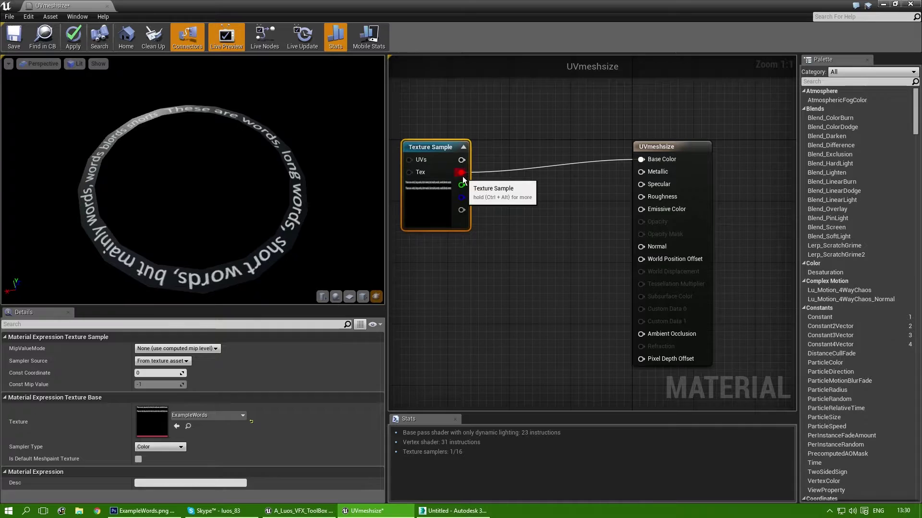
left_click_drag(462, 173, 641, 210)
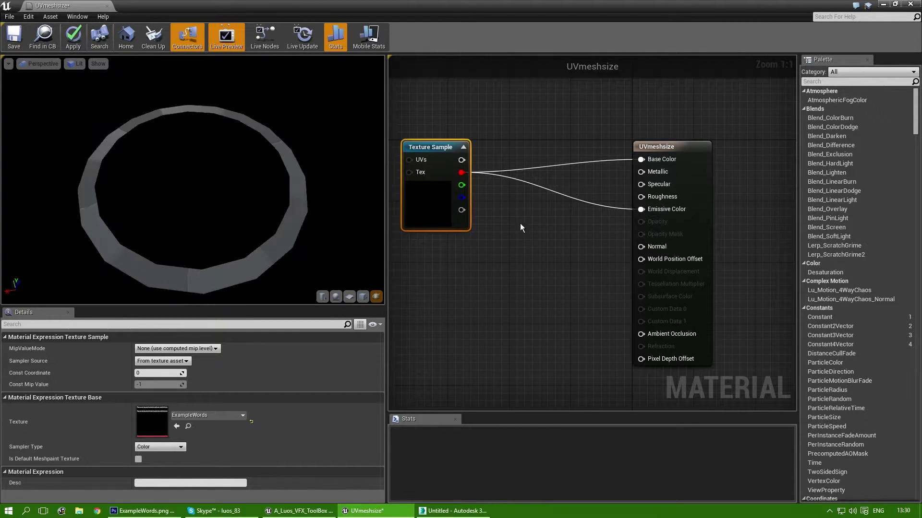
left_click_drag(249, 192, 269, 216)
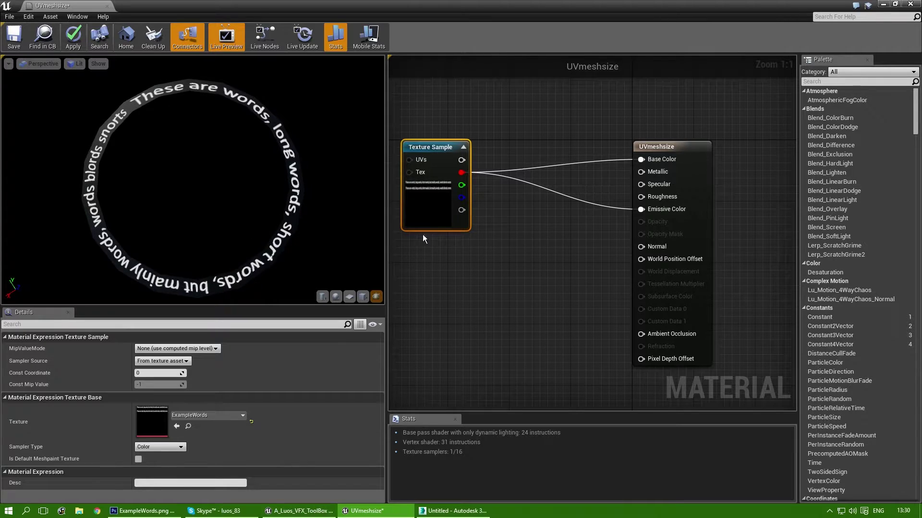
Set the material's blend mode to Masked and connect the Texture Sample's red channel to Opacity Mask
left_click(551, 263)
left_click(161, 387)
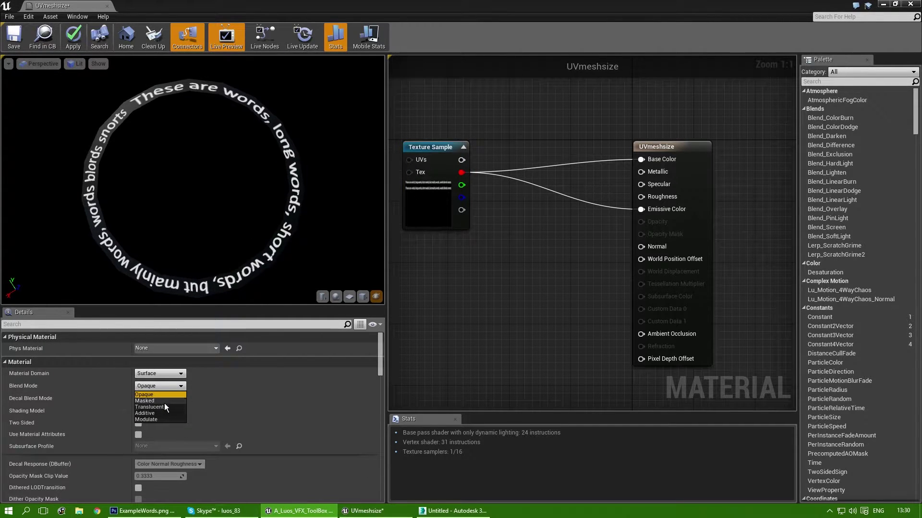
left_click(164, 401)
left_click_drag(461, 173, 641, 234)
right_click_drag(534, 258, 629, 285)
mouse_move(233, 239)
left_mouse_down()
mouse_move(255, 216)
mouse_move(307, 247)
mouse_move(232, 240)
left_mouse_up()
scroll(463, 300, "down", 1)
right_click_drag(464, 299, 600, 272)
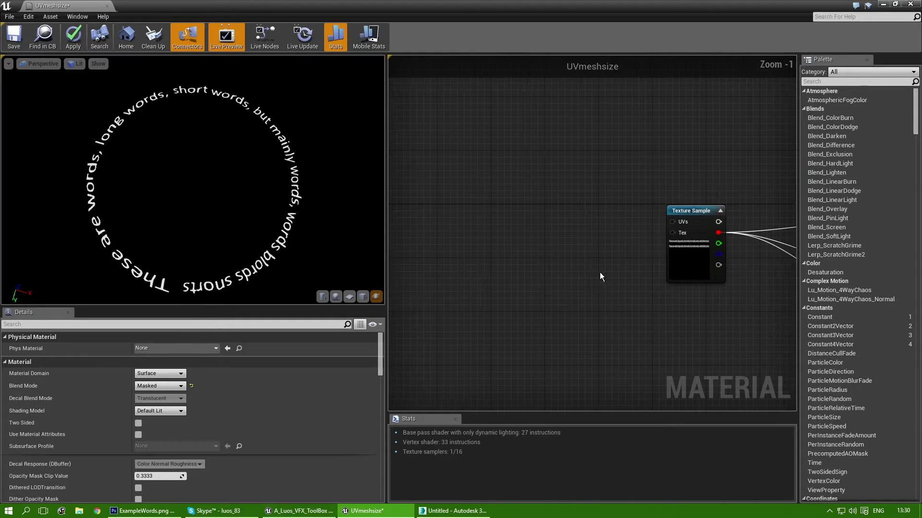
Search the material node palette for "size" and "mesh", and clear the search
left_click(838, 83)
type("size")
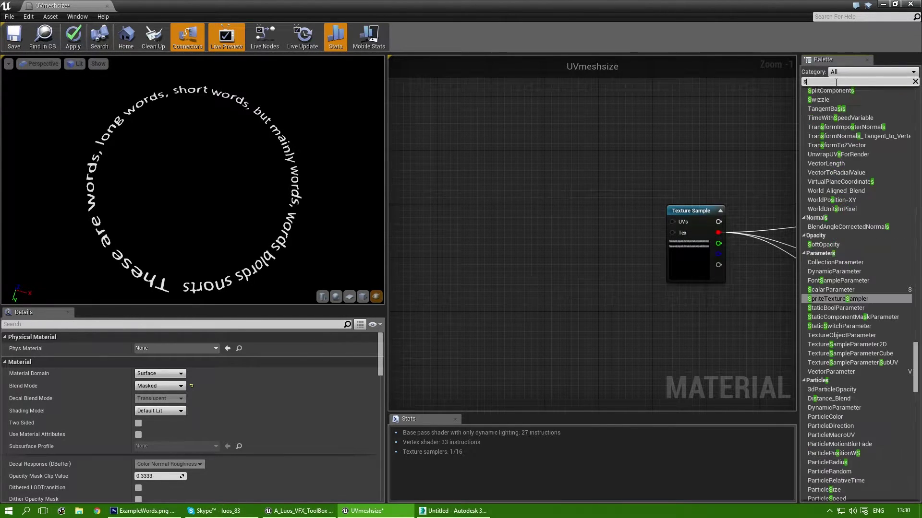
key("BackSpace")
type("mesh")
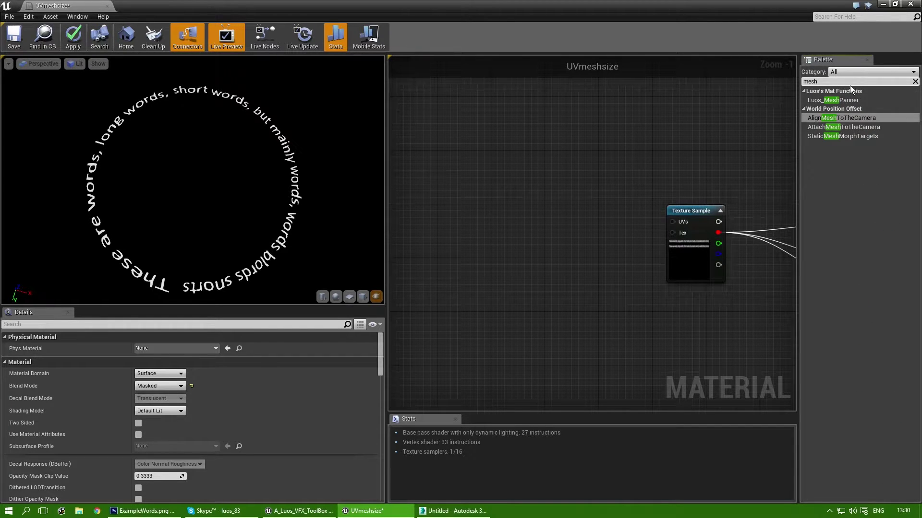
left_click(832, 73)
left_click_drag(824, 81, 812, 82)
key("BackSpace")
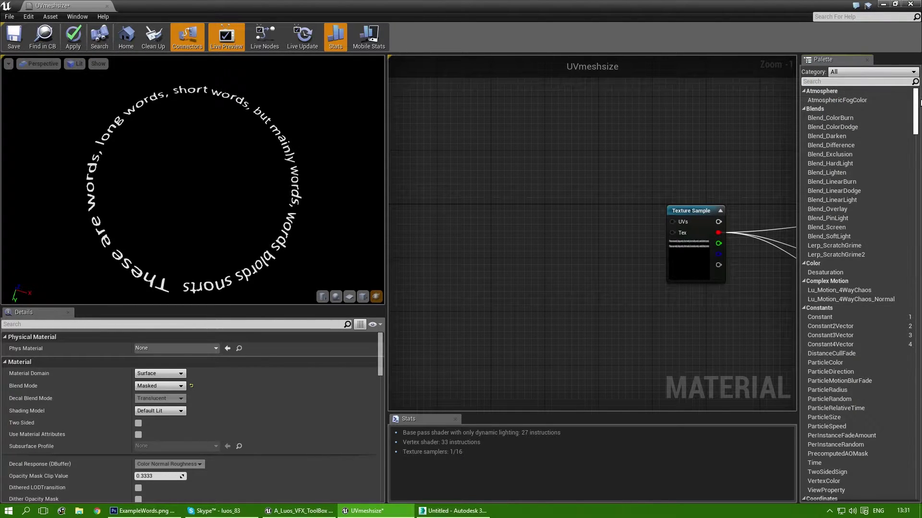
Try an ObjectRadius node from the Coordinates category in the graph and look through the other coordinate nodes
scroll(824, 193, "down", 7)
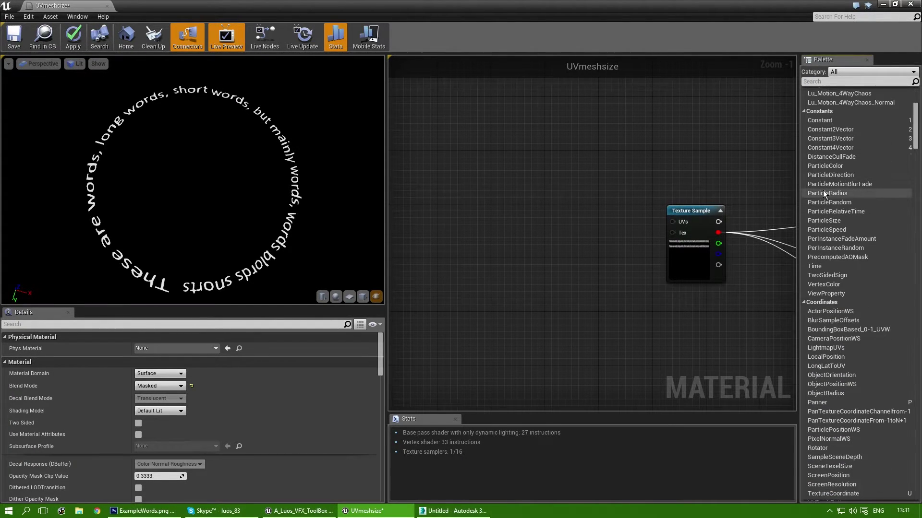
scroll(846, 281, "down", 4)
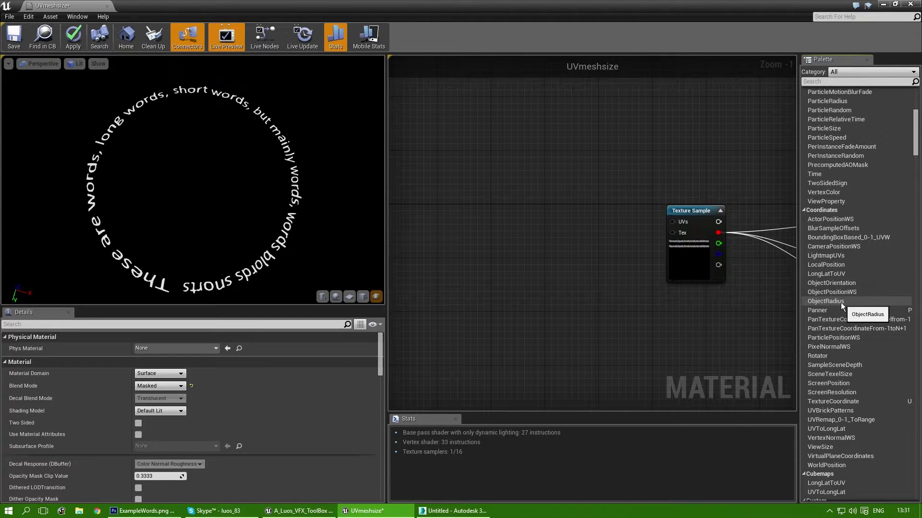
left_click_drag(840, 301, 465, 250)
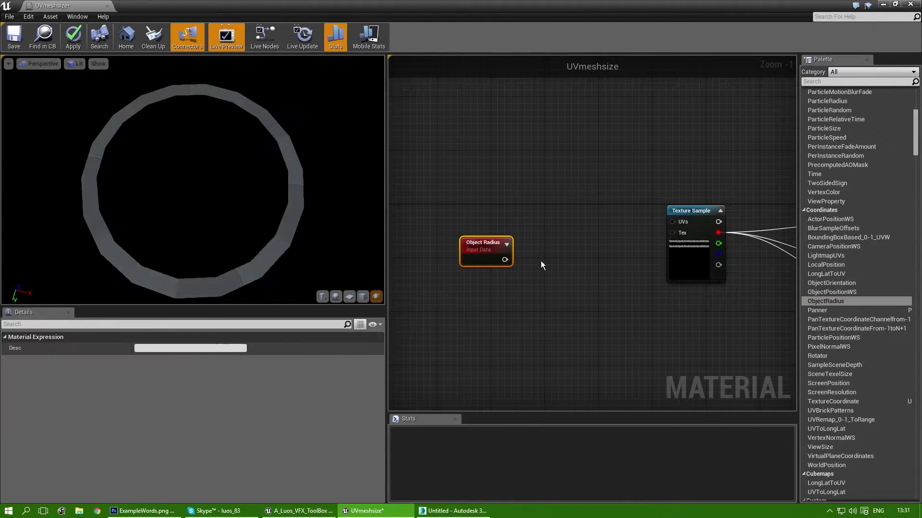
scroll(862, 310, "down", 1)
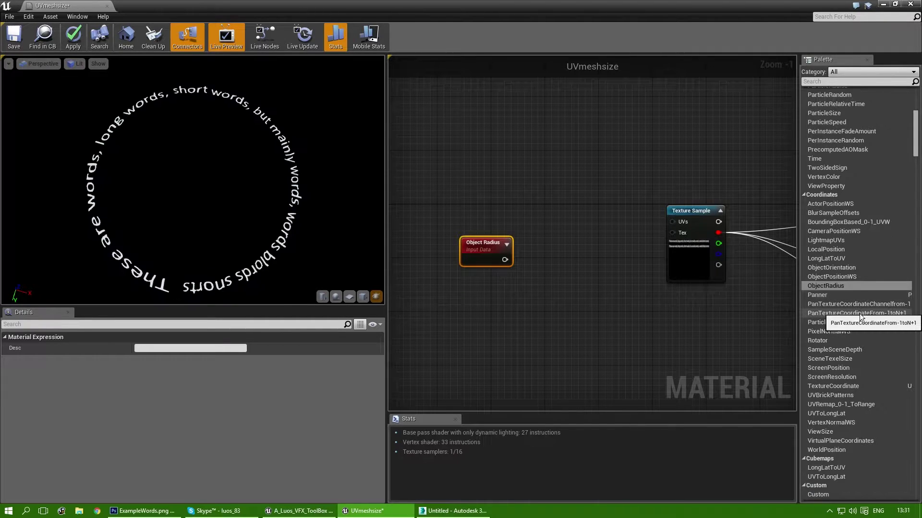
scroll(860, 314, "down", 1)
scroll(857, 321, "down", 1)
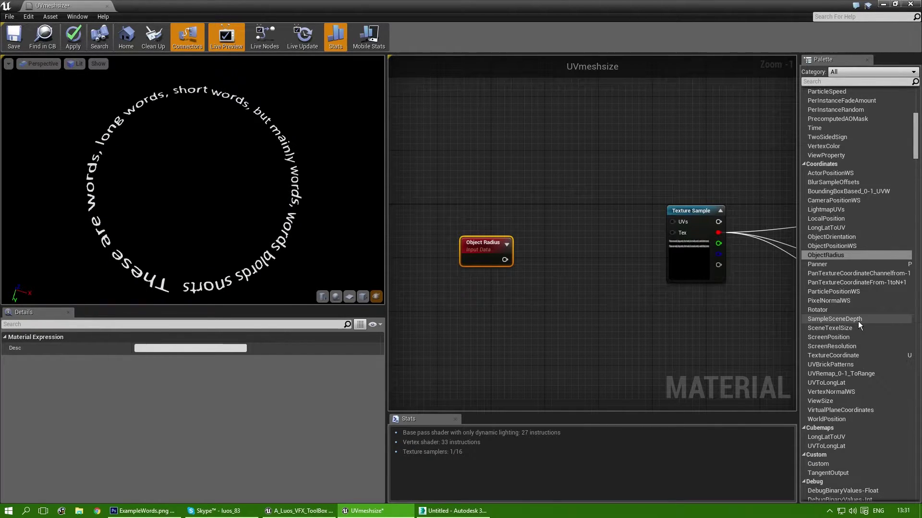
scroll(858, 321, "down", 2)
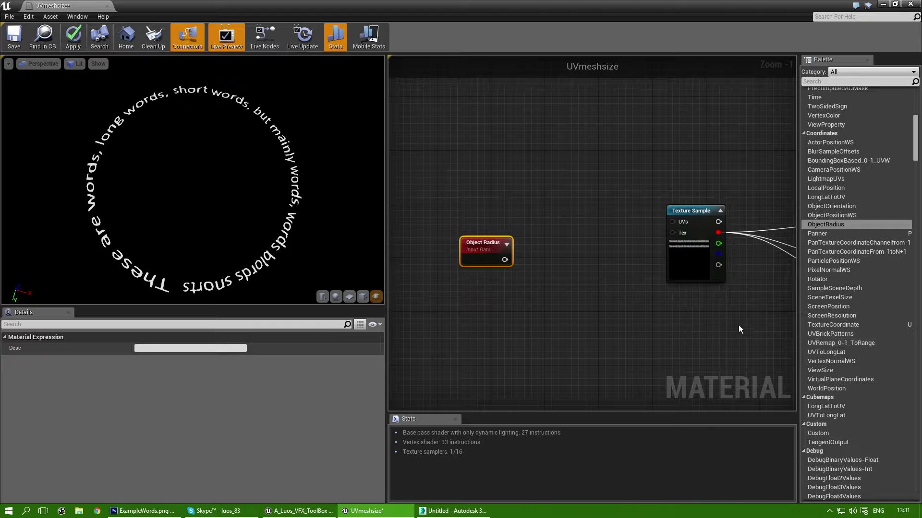
left_click(610, 318)
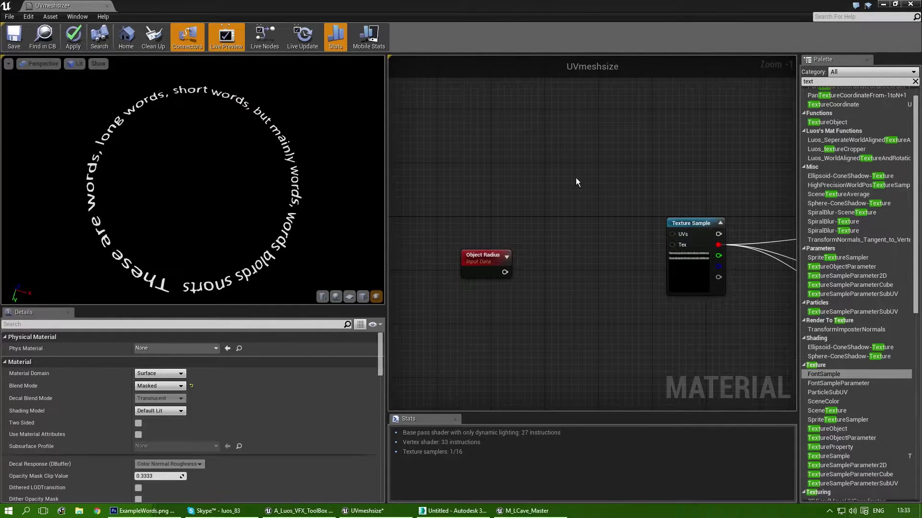
Delete the Object Radius node from the graph
right_click_drag(450, 164, 457, 187)
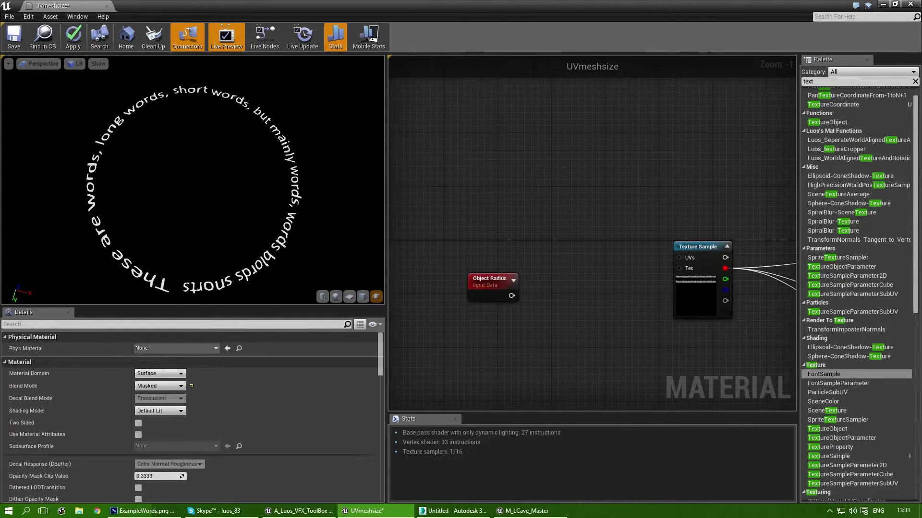
right_click(637, 315)
left_click(489, 282)
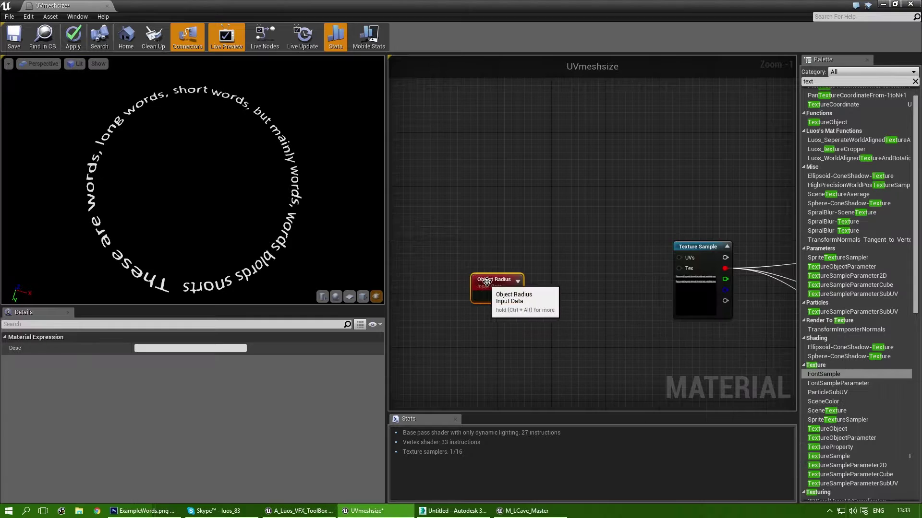
key("Delete")
Add an ObjectScale function node and place it well before the Texture Sample, leaving room between them
right_click(460, 259)
type("object scale")
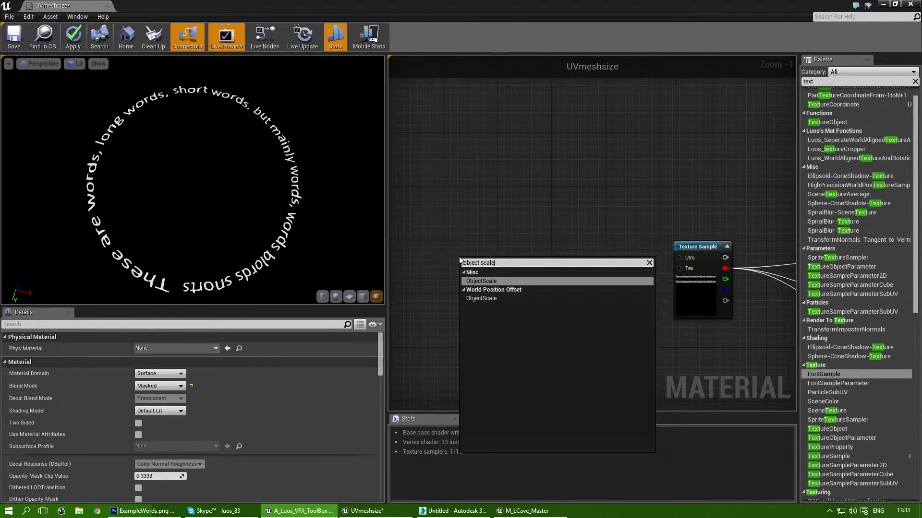
key("Return")
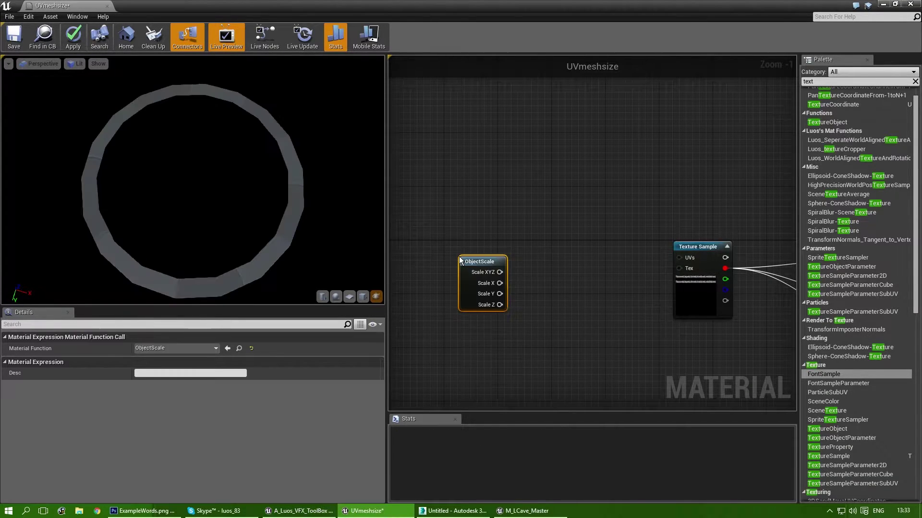
left_click_drag(466, 259, 420, 226)
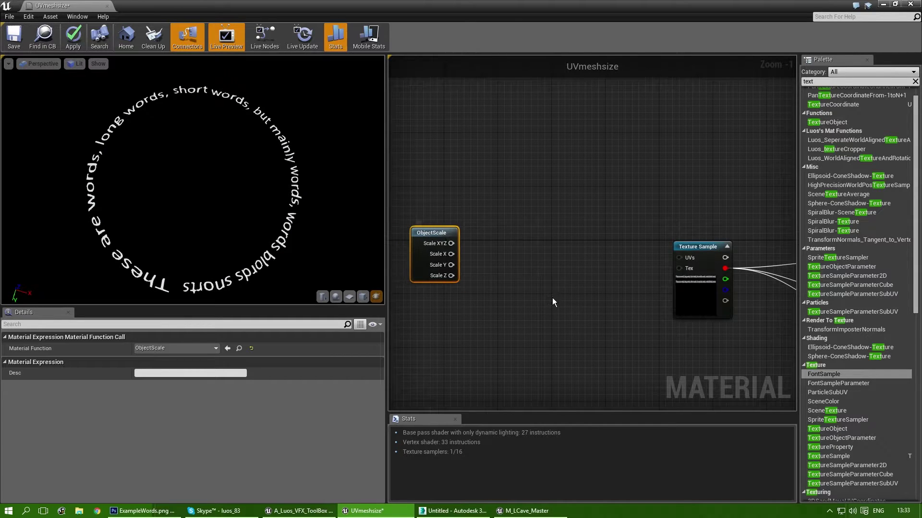
mouse_move(541, 258)
right_mouse_down()
mouse_move(484, 242)
mouse_move(537, 243)
right_mouse_up()
mouse_move(546, 210)
right_mouse_down()
mouse_move(580, 222)
mouse_move(521, 220)
mouse_move(543, 212)
right_mouse_up()
right_click_drag(477, 291, 514, 277)
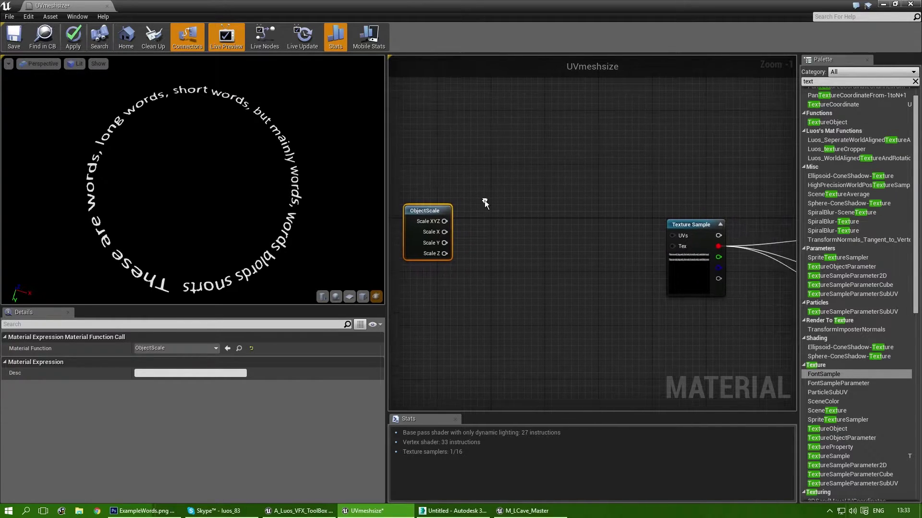
Add a VectorLength function node beside ObjectScale and place a duplicate of it directly below
right_click(485, 200)
type("vectorlength")
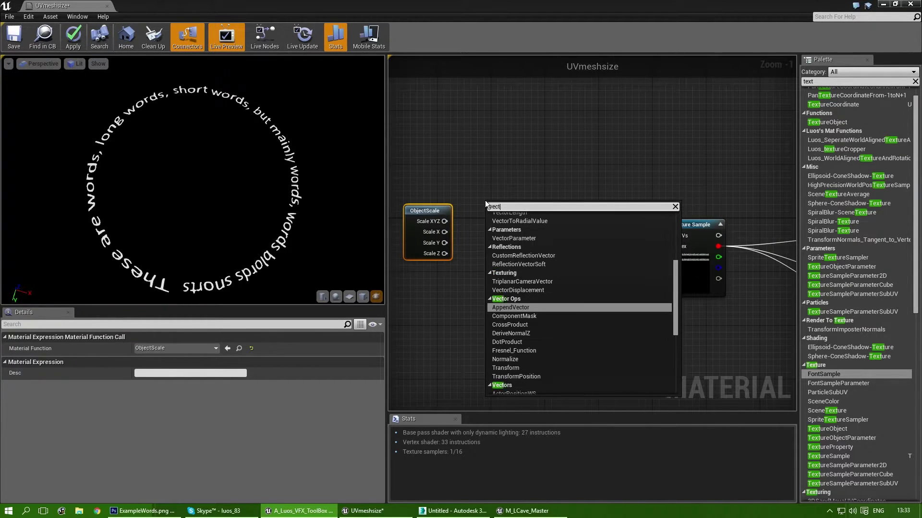
key("Return")
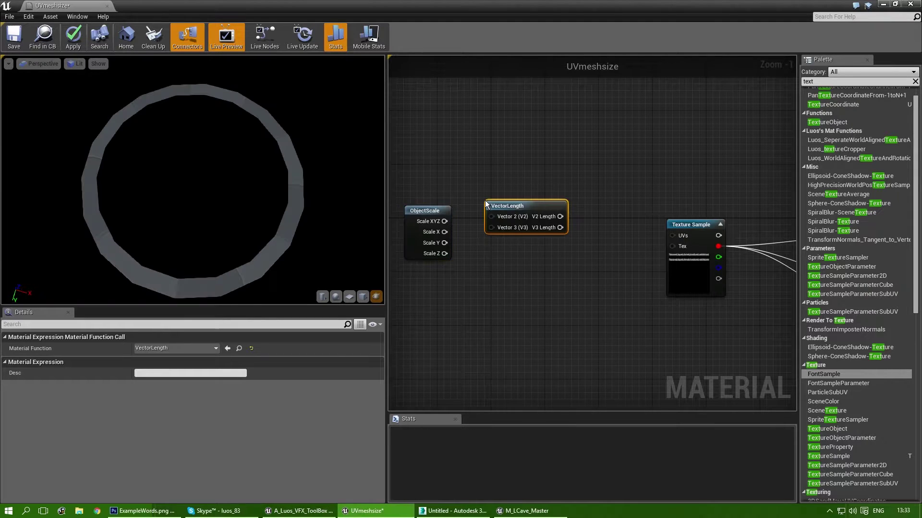
right_click_drag(486, 321, 491, 290)
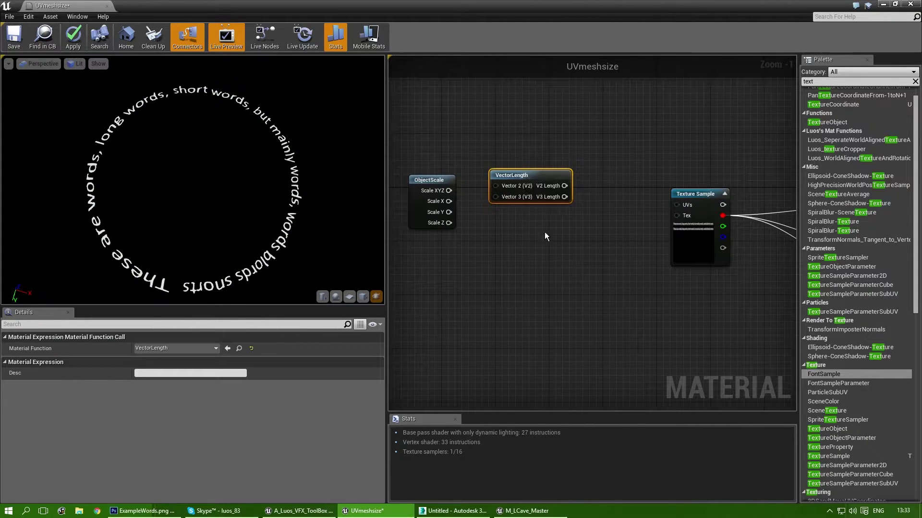
key("ctrl+w")
left_click_drag(580, 257, 520, 237)
right_click_drag(456, 280, 500, 273)
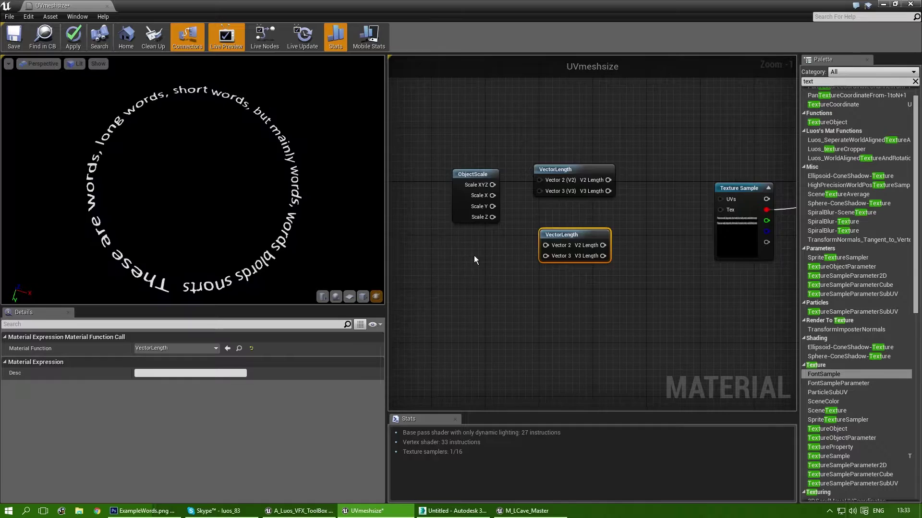
Add a Constant3Vector node below ObjectScale and set its R, G and B values to 1
left_click(466, 254)
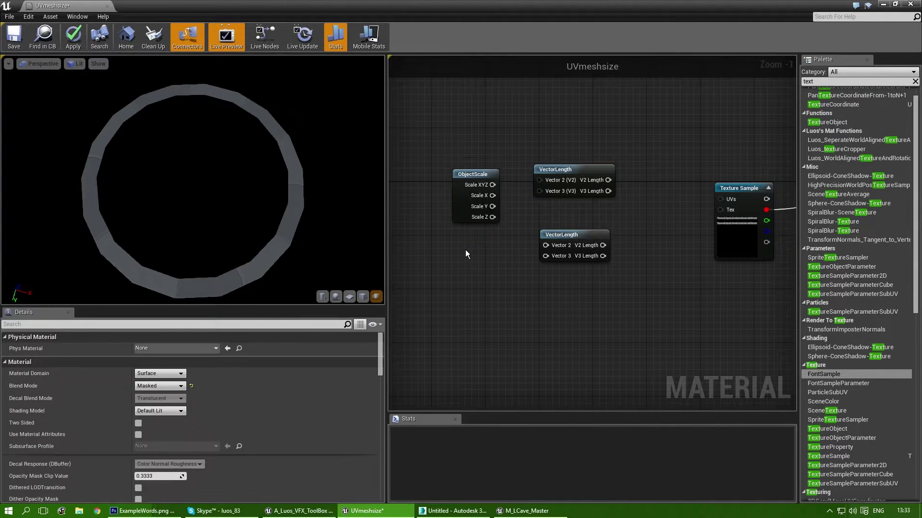
left_click(465, 254)
left_click(157, 360)
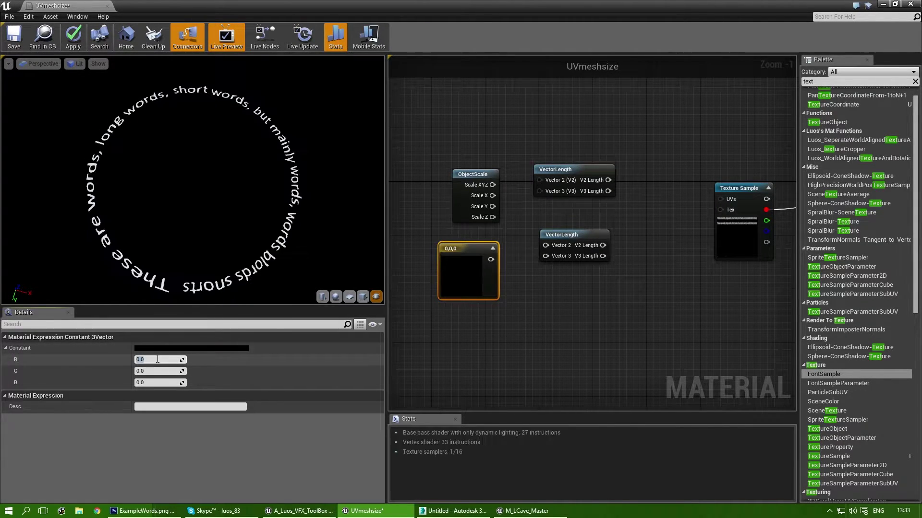
type("1")
key("Tab")
type("1")
key("Tab")
type("1")
key("Return")
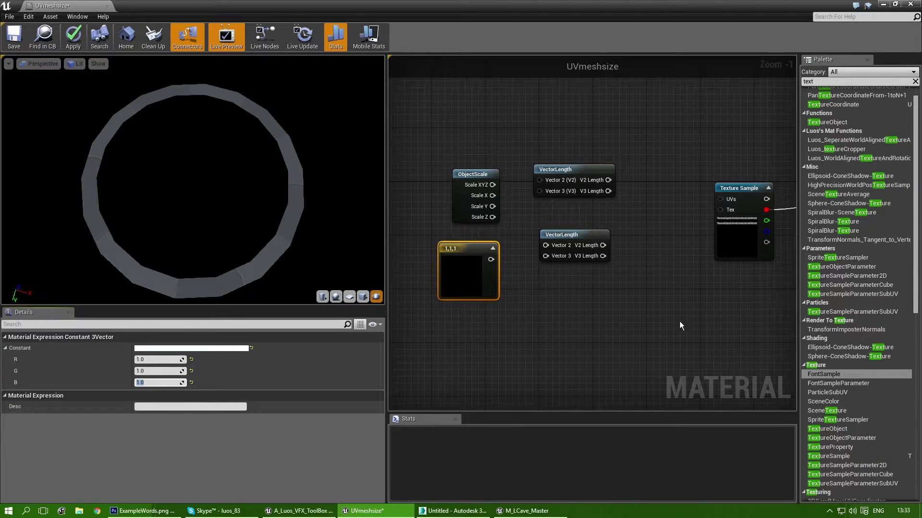
Connect the 1,1,1 constant to the lower VectorLength's Vector 3 input and ObjectScale's Scale XYZ to the upper one's, spacing the VectorLength nodes apart
right_click_drag(680, 322, 618, 330)
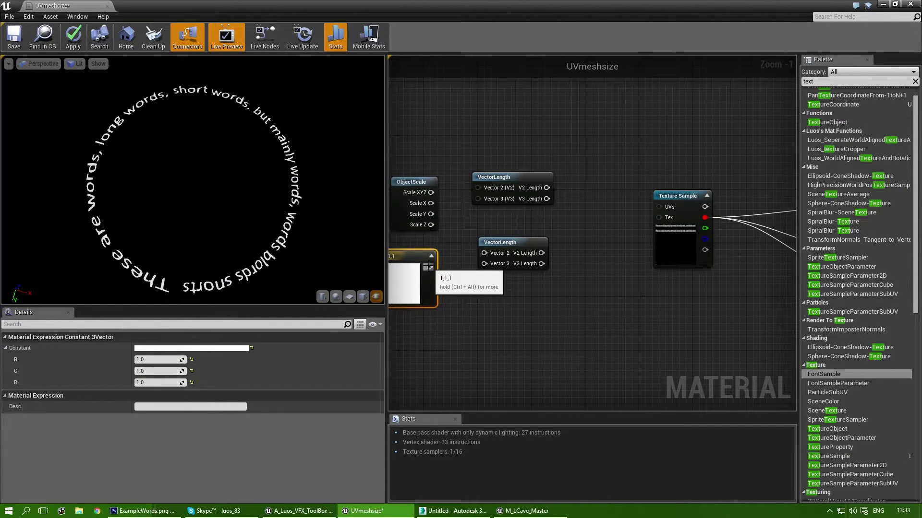
left_click_drag(428, 267, 482, 263)
right_click_drag(484, 227, 504, 235)
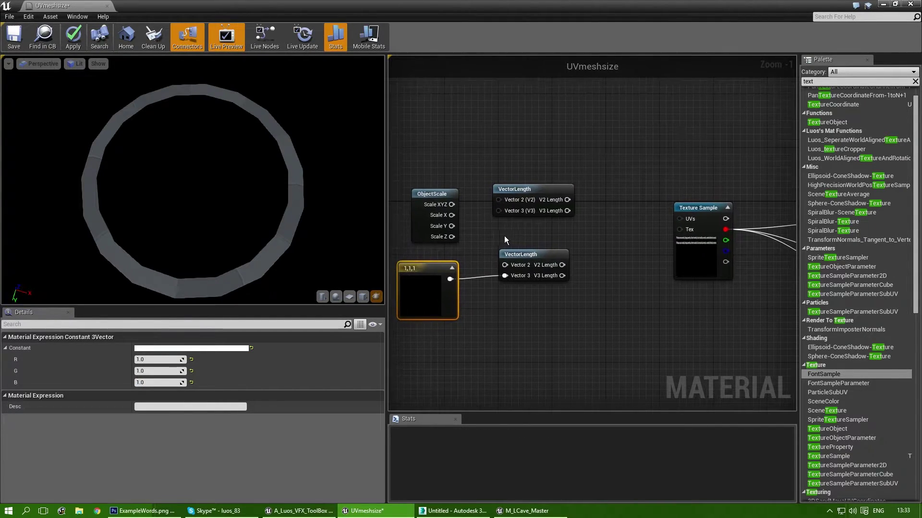
left_click(476, 215)
left_click_drag(451, 205, 502, 212)
right_click_drag(604, 247, 586, 247)
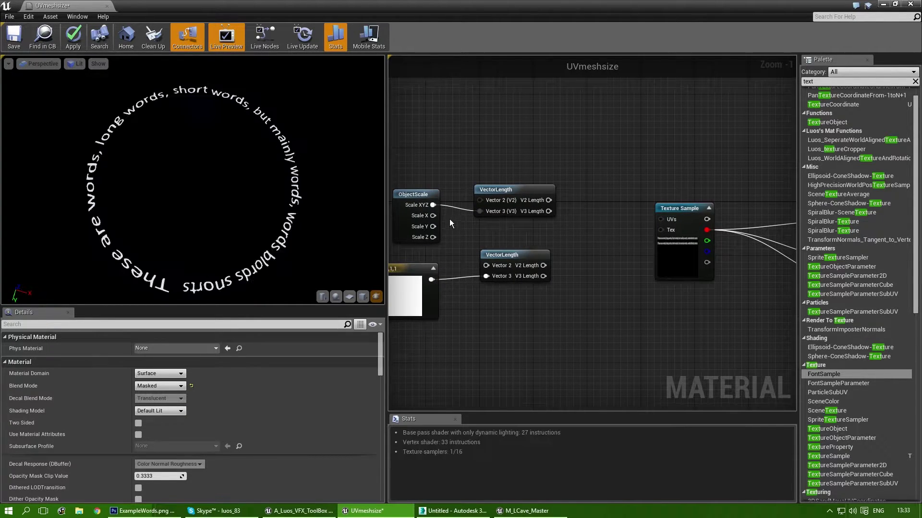
left_click_drag(498, 191, 499, 182)
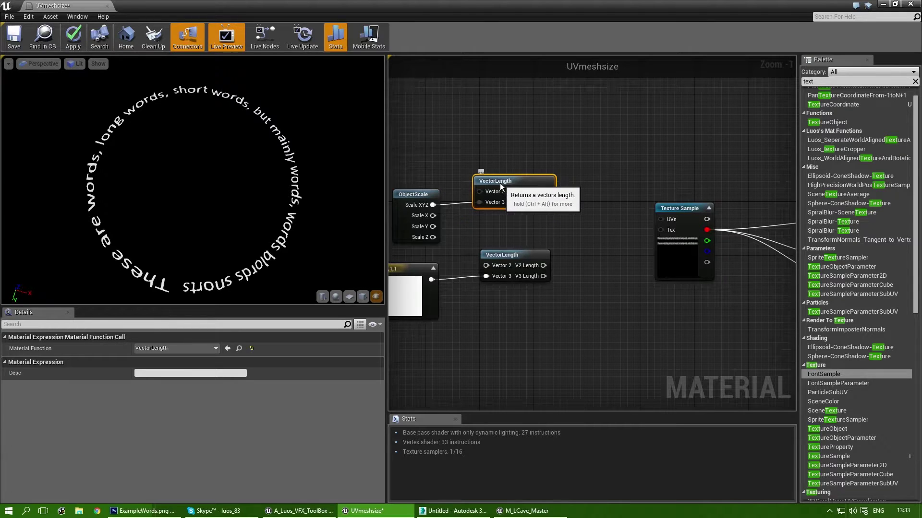
right_click_drag(620, 244, 553, 242)
left_click_drag(460, 254, 464, 254)
right_click_drag(478, 233, 502, 219)
Add a Divide node and connect the upper VectorLength's V3 Length to A and the lower one's V3 Length to B
left_click(565, 230)
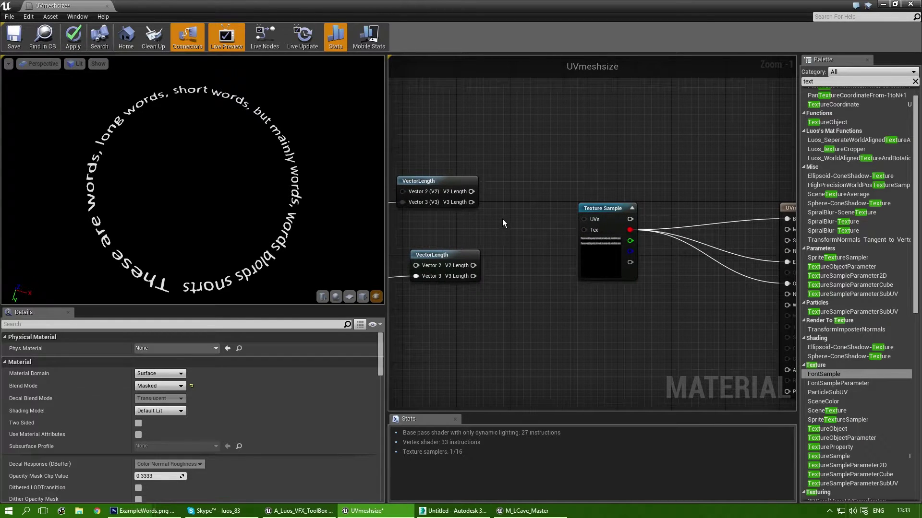
left_click(502, 218)
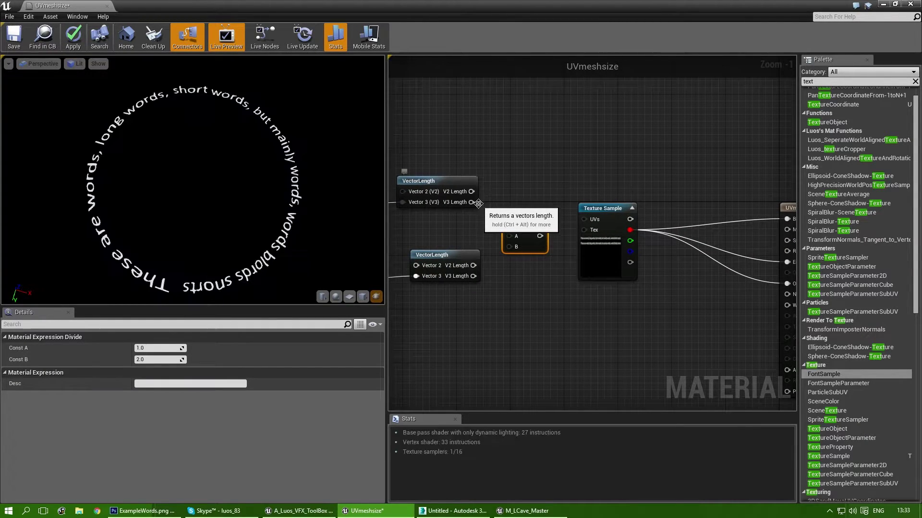
left_click_drag(478, 204, 509, 236)
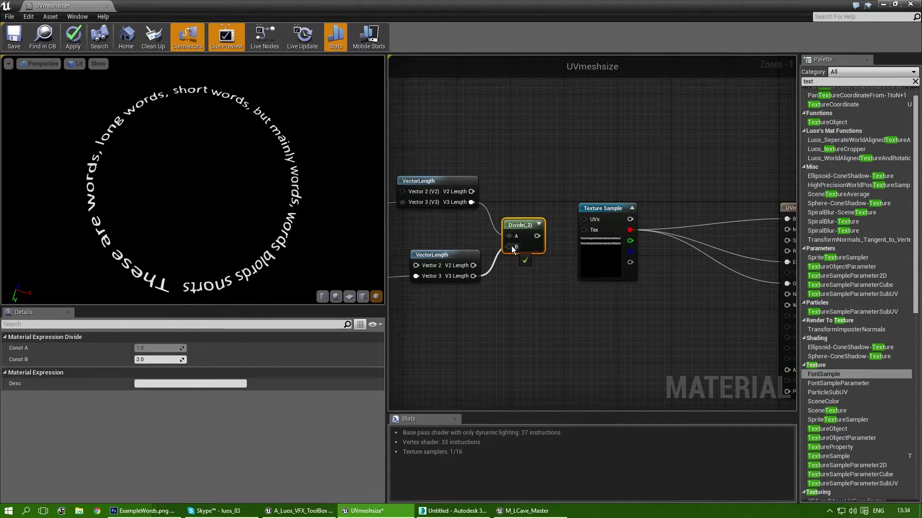
left_click_drag(511, 246, 512, 246)
right_click_drag(607, 304, 531, 294)
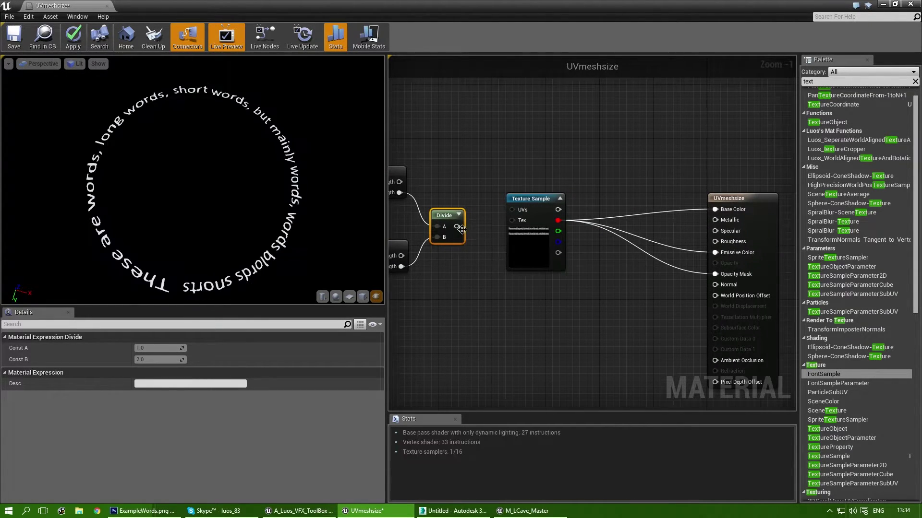
Move the Texture Sample closer to the material node and add a TexCoord node above the Divide node
left_click_drag(510, 201, 571, 195)
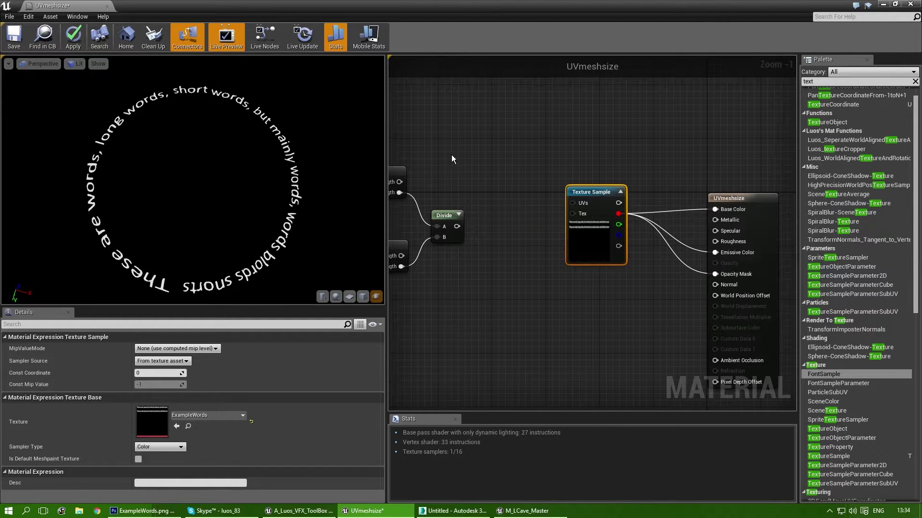
left_click(456, 166)
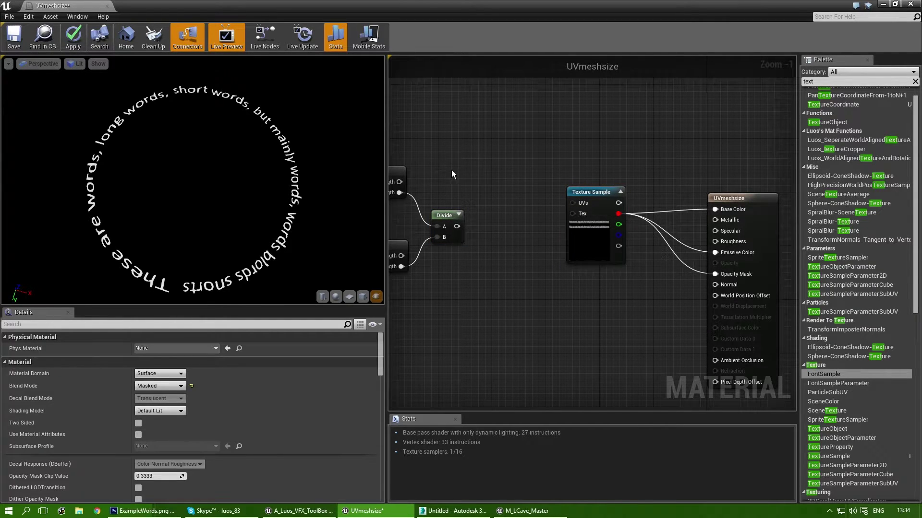
key("u")
left_click(451, 170)
left_click_drag(464, 174, 438, 165)
Add a Multiply node with TexCoord in A and the Divide result in B, and connect its output to the Texture Sample's UVs
key("m")
left_click(485, 220)
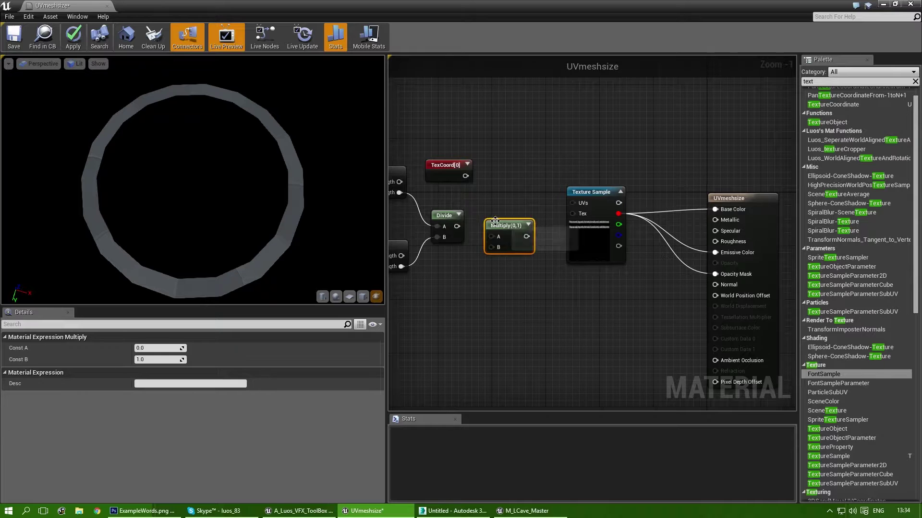
left_click_drag(495, 220, 501, 200)
left_click_drag(465, 176, 573, 203)
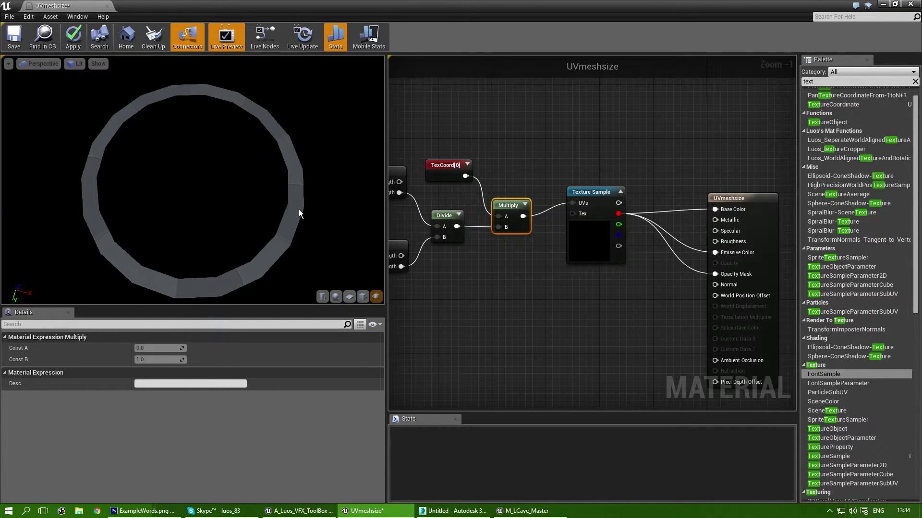
Apply the material changes, switch to the level editor and open the Content Browser beside the viewport
right_click_drag(512, 196, 576, 171)
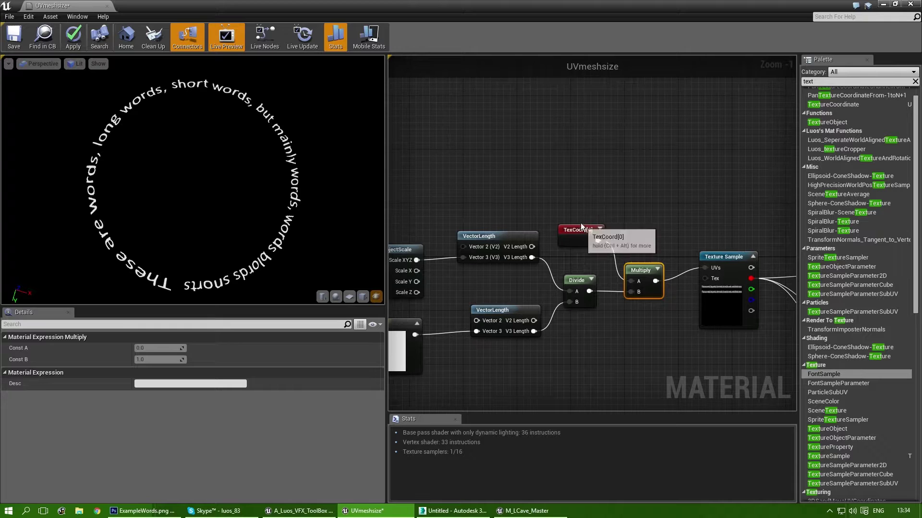
scroll(575, 171, "down", 1)
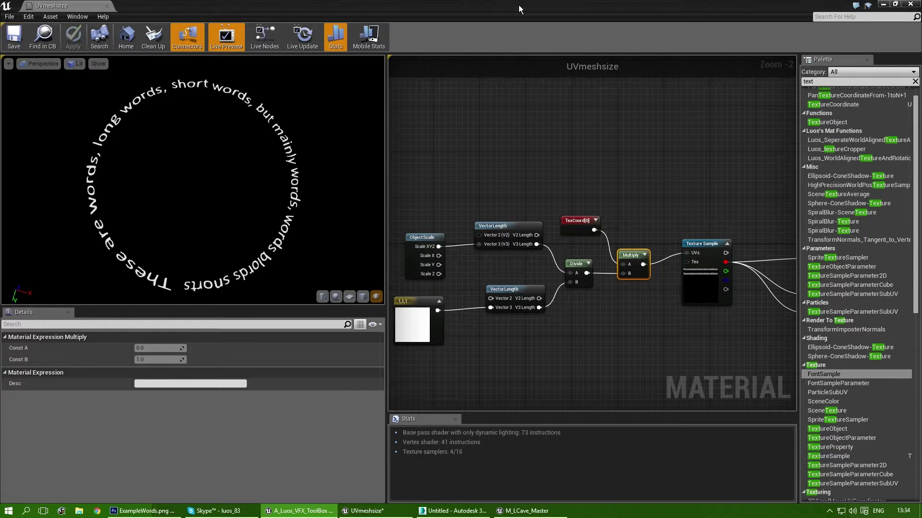
left_click_drag(519, 5, 0, 84)
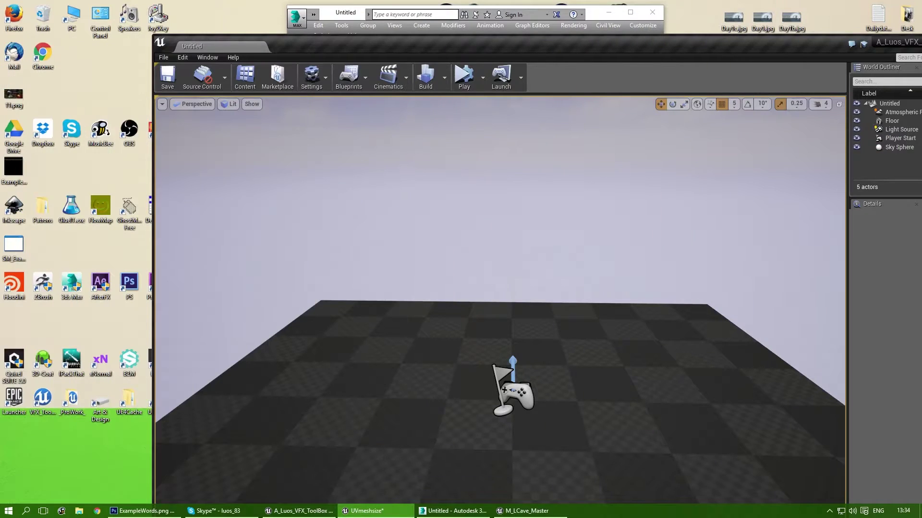
double_click(509, 48)
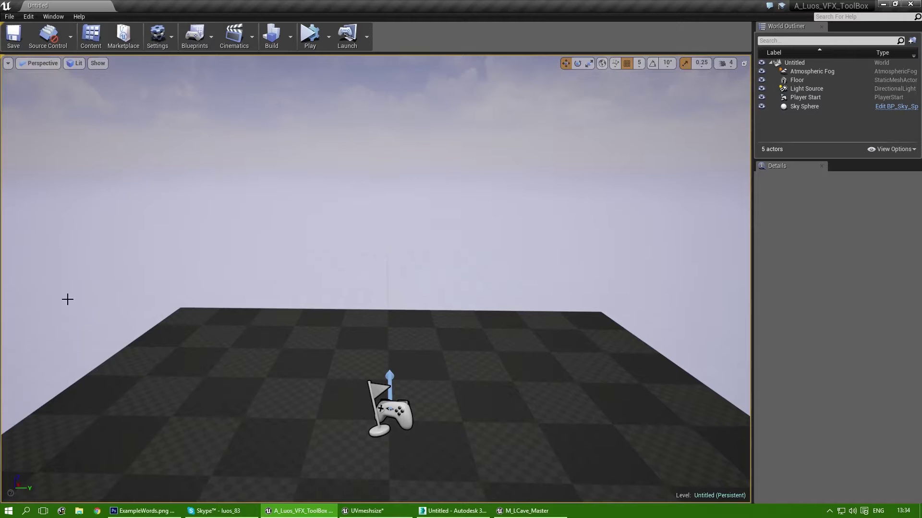
left_click(91, 36)
left_click_drag(304, 207, 246, 138)
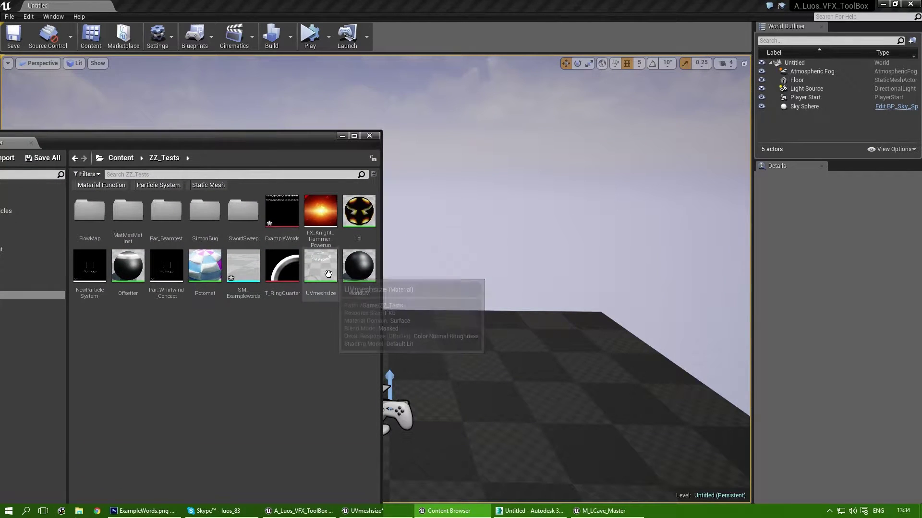
Place the SM_Examplewords mesh in the level above the floor and assign the UVmeshsize material to it
left_click_drag(237, 269, 534, 238)
left_click_drag(335, 258, 535, 257)
right_click_drag(678, 348, 677, 427)
mouse_move(607, 315)
right_mouse_down()
mouse_move(593, 379)
mouse_move(608, 315)
right_mouse_up()
Scale the placed ring mesh to 2.25 in X and Y
key("e")
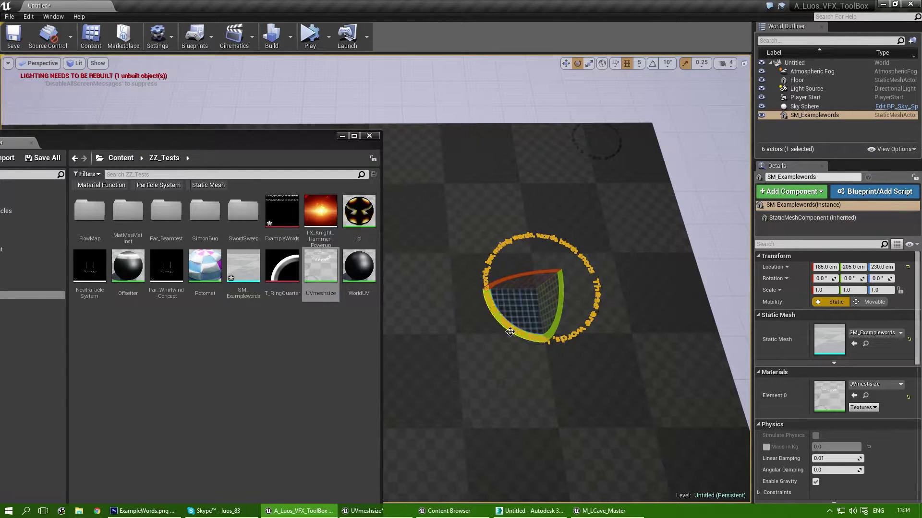
key("r")
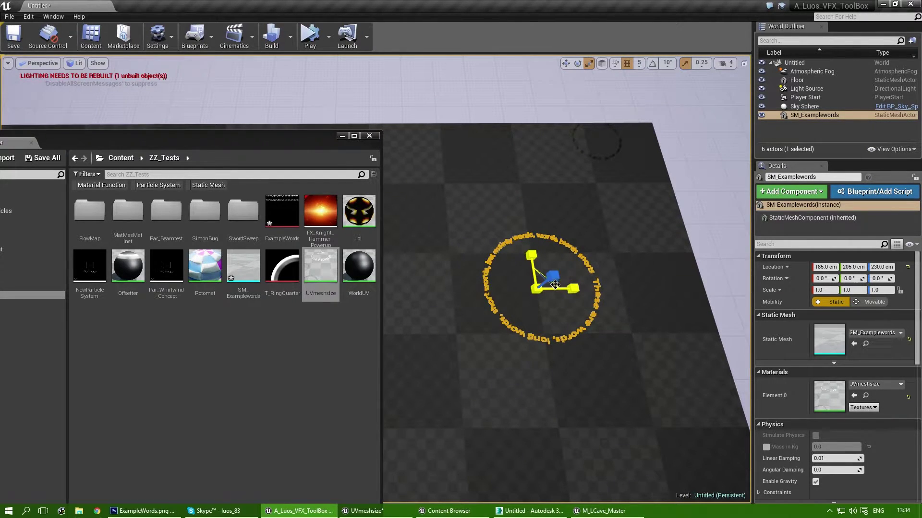
mouse_move(555, 286)
left_mouse_down()
mouse_move(590, 252)
mouse_move(557, 285)
left_mouse_up()
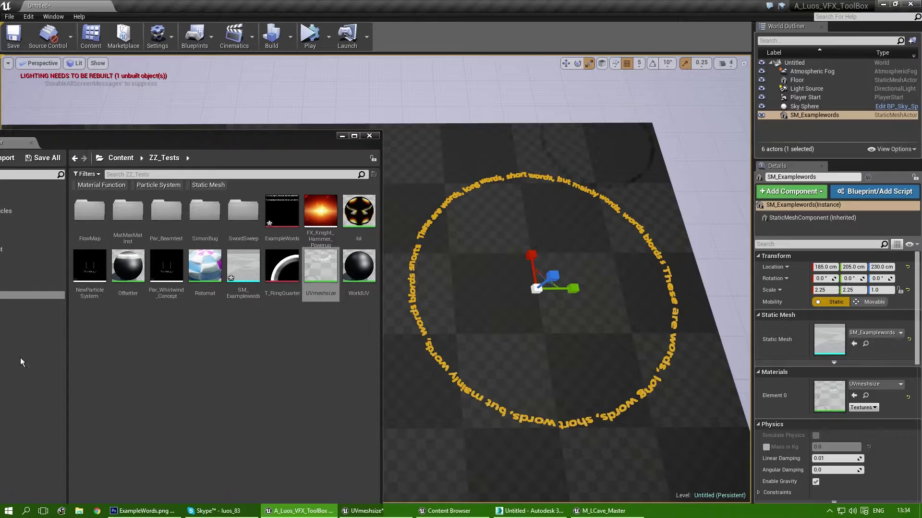
Reopen the UVmeshsize material and move the ObjectScale, 1,1,1 constant, VectorLength and Divide nodes together farther from Multiply
double_click(320, 269)
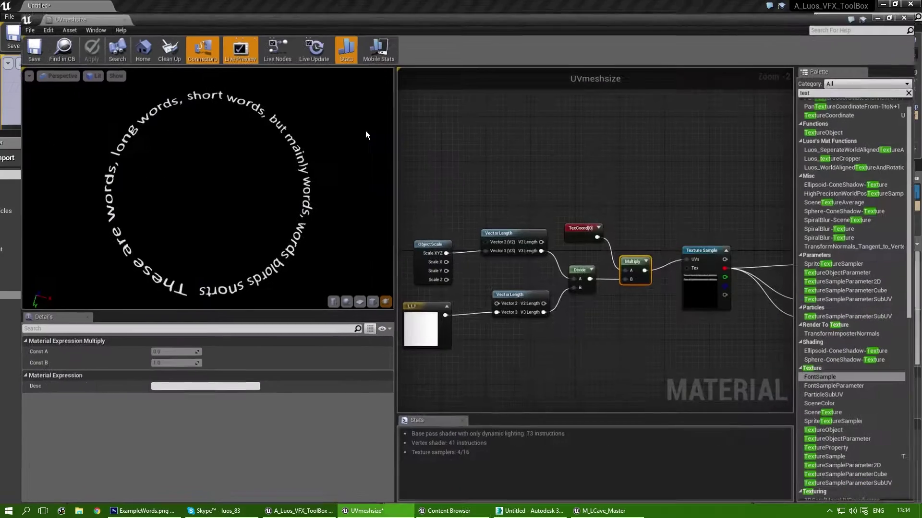
scroll(572, 302, "up", 1)
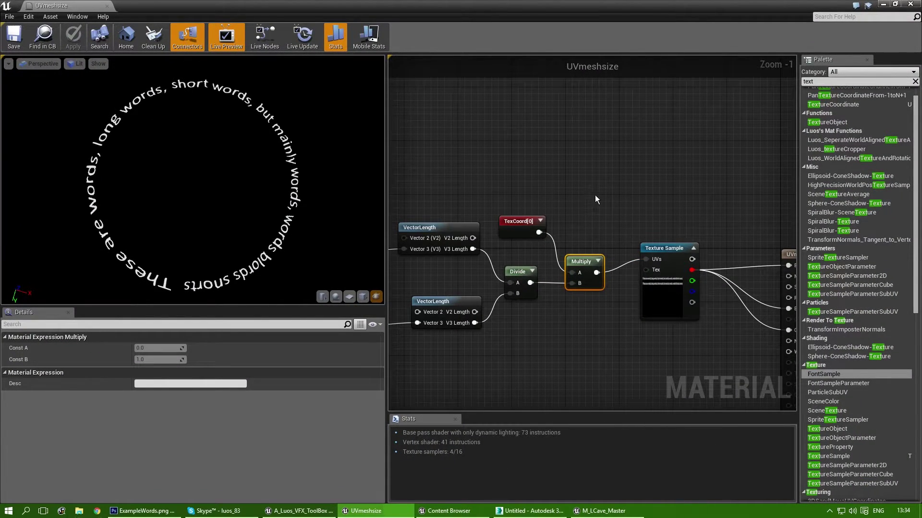
right_click_drag(595, 195, 689, 174)
right_click_drag(479, 150, 540, 129)
scroll(533, 132, "down", 1)
left_click_drag(434, 157, 605, 308)
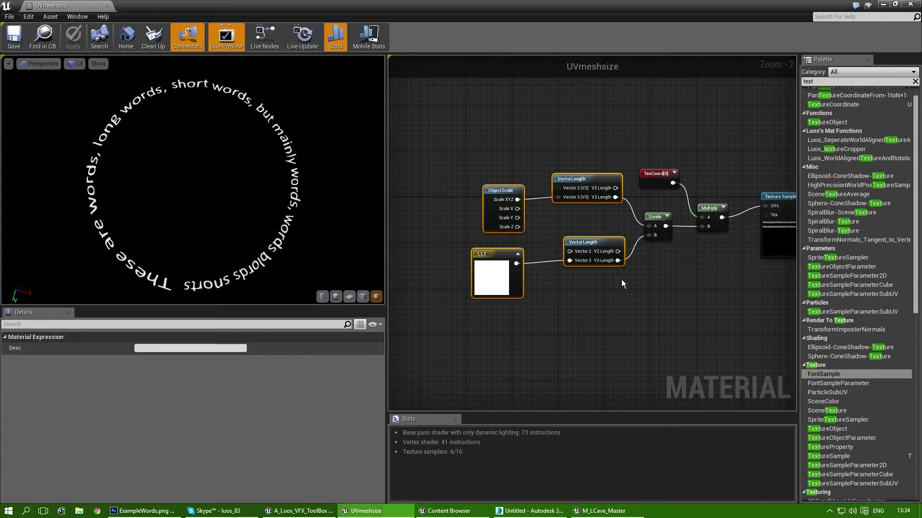
left_click_drag(463, 344, 598, 173)
left_click(648, 216, "ctrl")
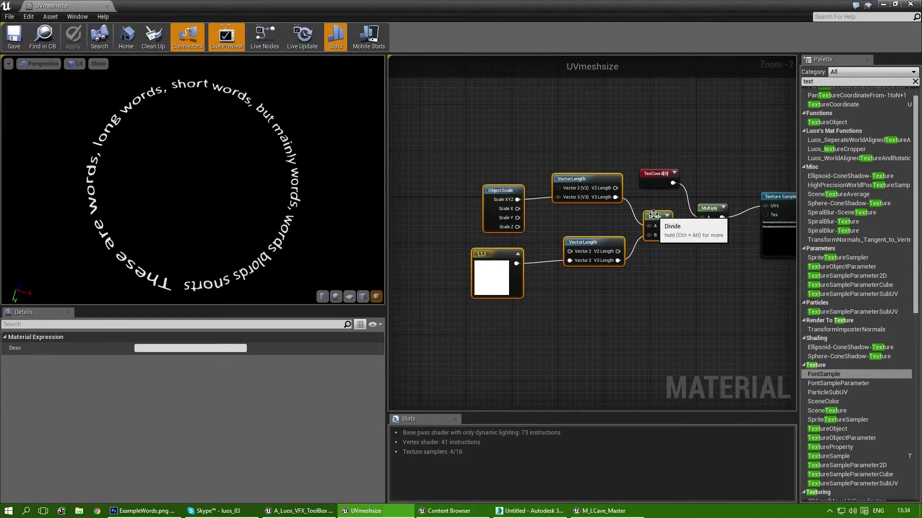
left_click_drag(648, 219, 511, 215)
left_click(574, 254)
Move the TexCoord node farther from Multiply and add a ComponentMask node between them
scroll(663, 180, "up", 2)
right_click_drag(662, 180, 551, 193)
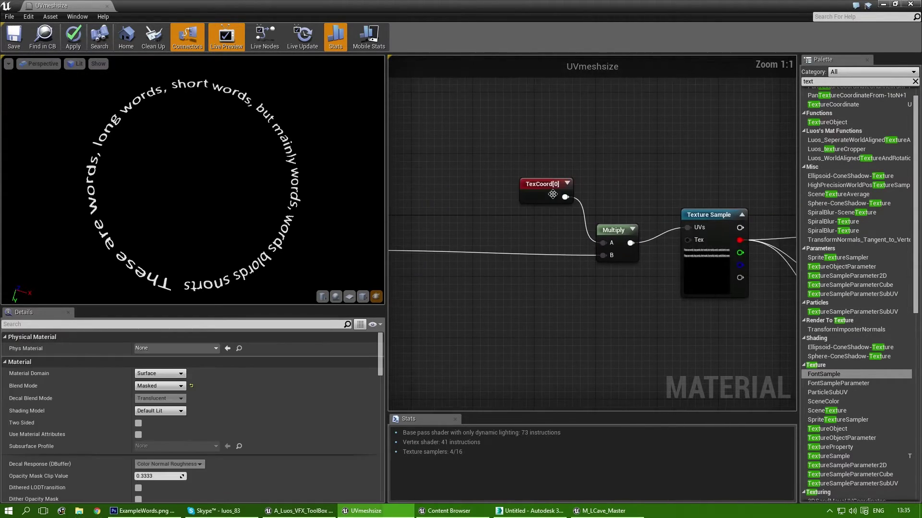
left_click_drag(543, 190, 448, 147)
right_click(544, 137)
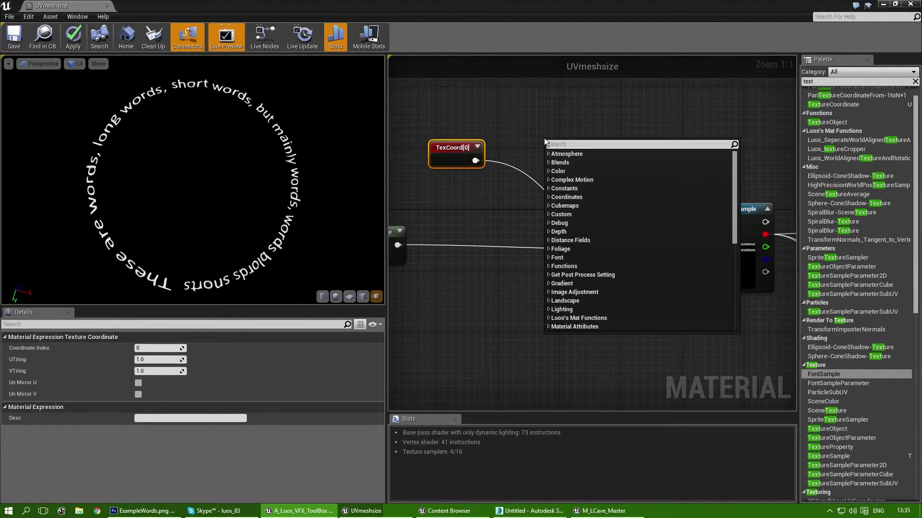
type("co")
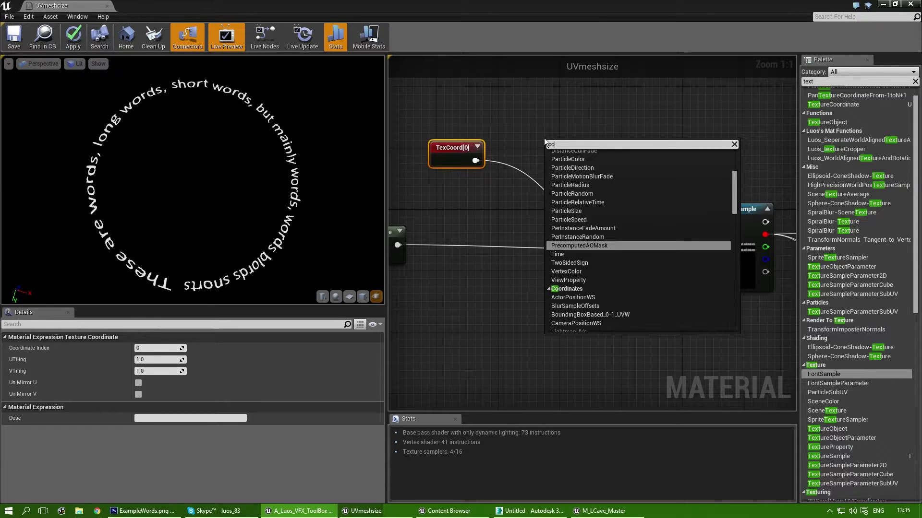
type("mp")
key("Down")
key("Down")
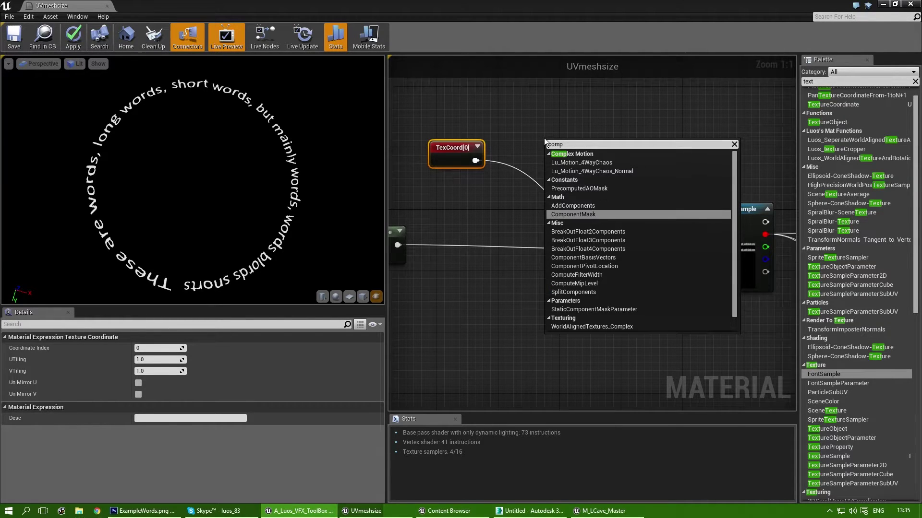
key("Return")
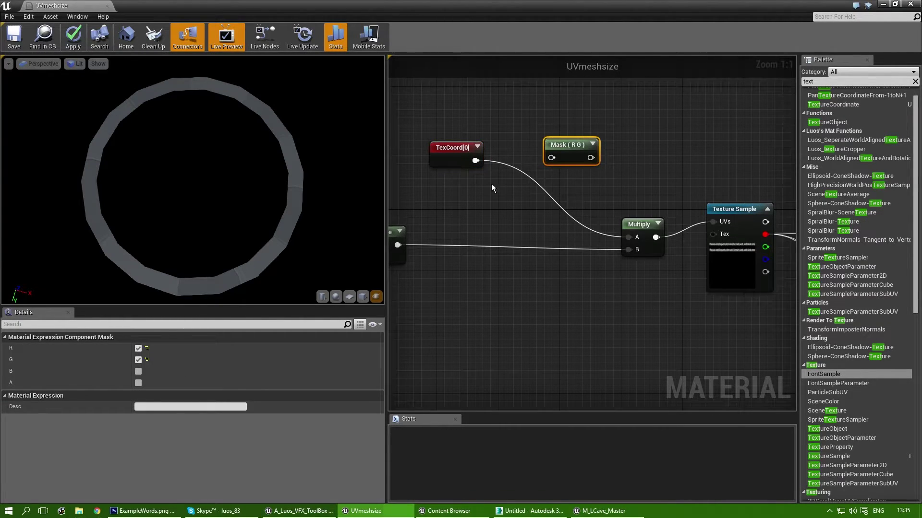
Limit the mask to the R channel and route TexCoord through it into Multiply's A input
left_click(138, 360)
left_click_drag(560, 143, 538, 130)
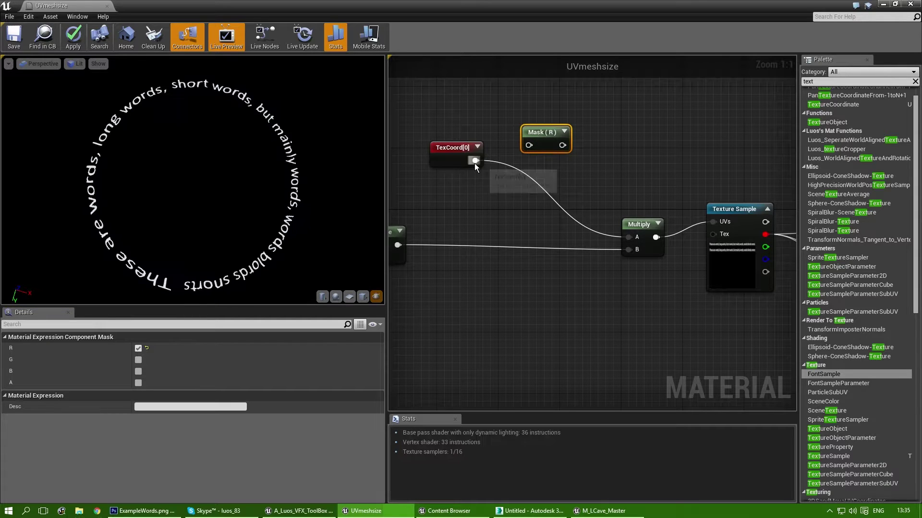
left_click_drag(476, 161, 561, 206)
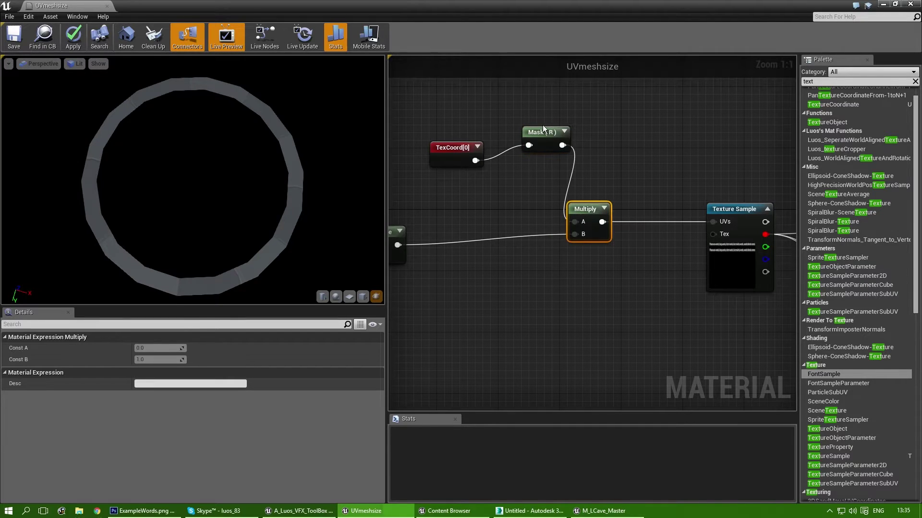
left_click_drag(540, 125, 517, 125)
Duplicate the R mask below the original, connect TexCoord to the copy and set it to the G channel only
key("ctrl+v")
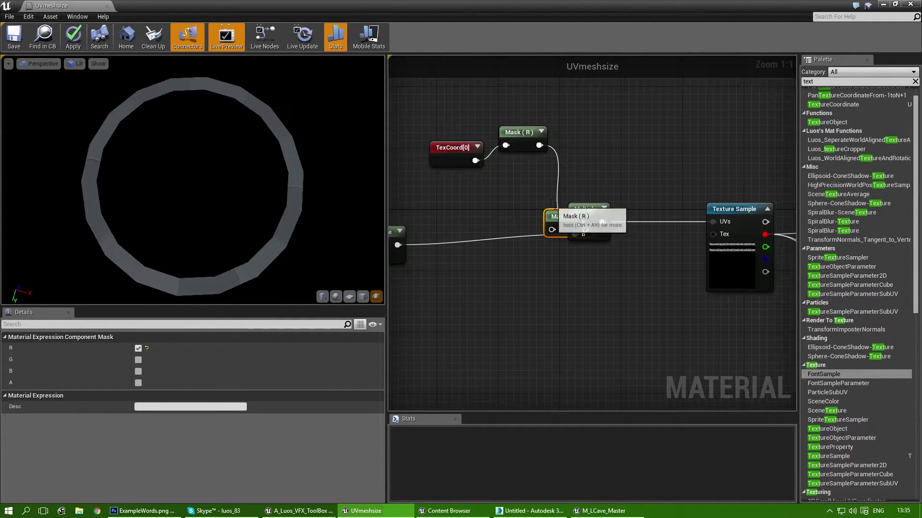
left_click_drag(556, 209, 511, 269)
left_click_drag(473, 160, 506, 283)
left_click(138, 349)
left_click(138, 360)
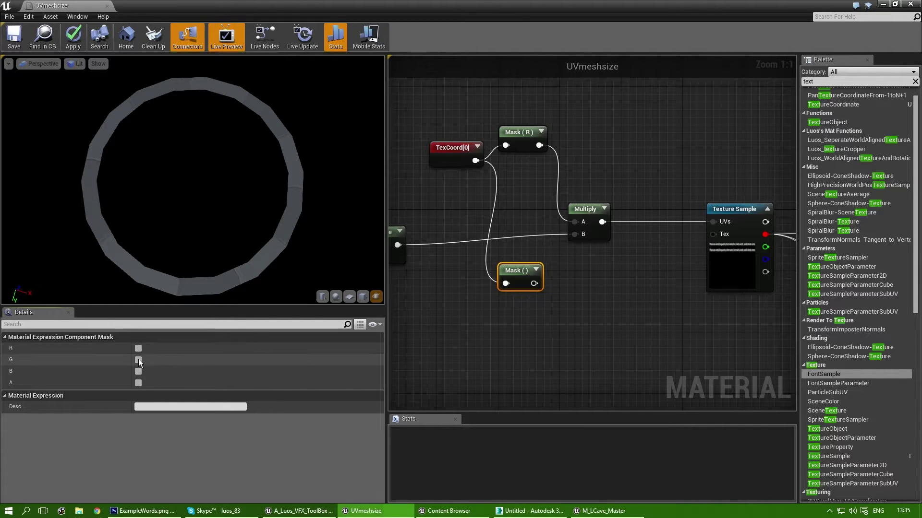
Add an Append node with Multiply in A and the G mask in B, and connect it to the Texture Sample's UVs
right_click_drag(610, 265, 585, 264)
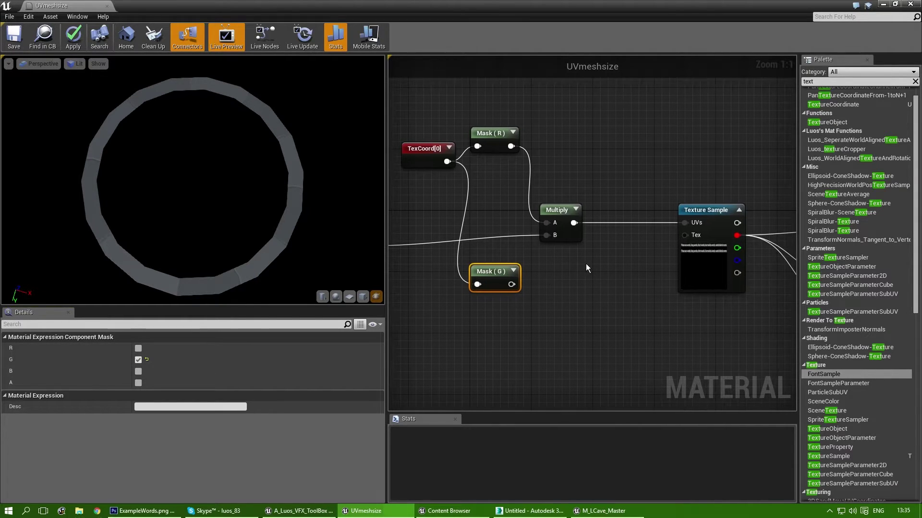
right_click(585, 264)
type("append")
key("Return")
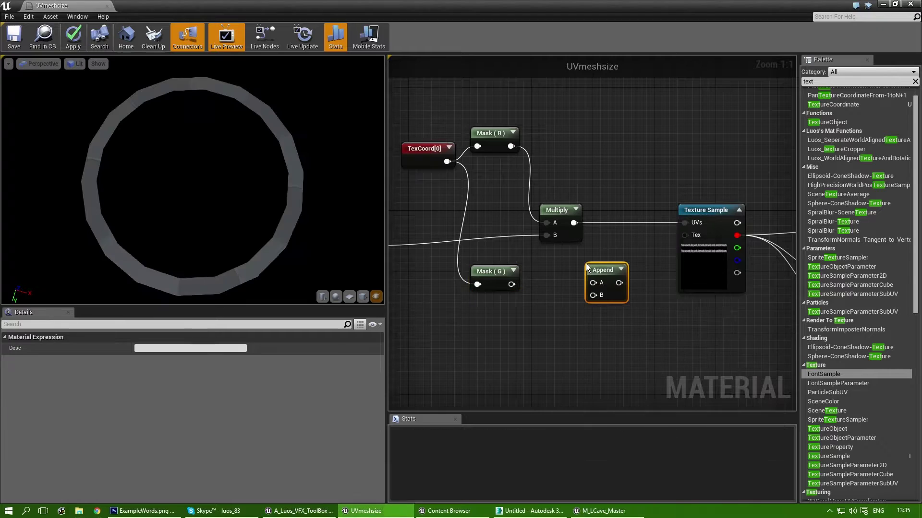
left_click_drag(574, 223, 594, 283)
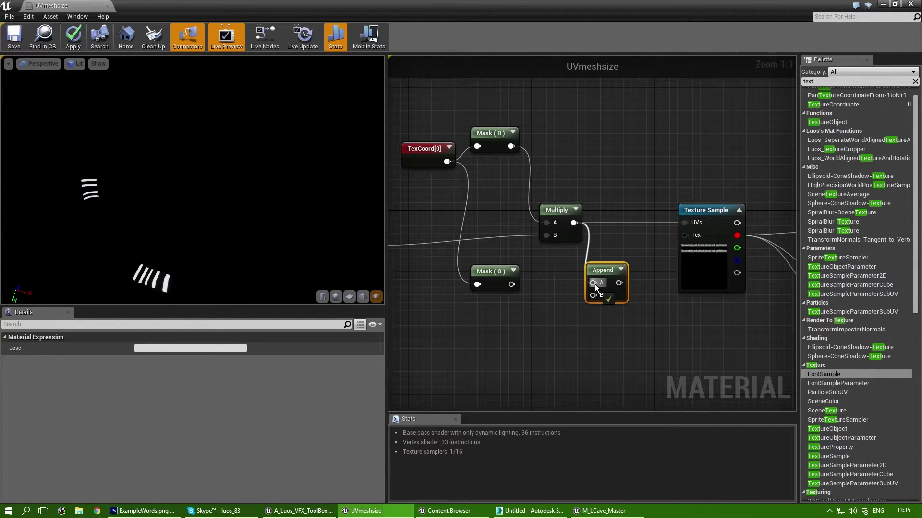
left_click_drag(511, 284, 686, 223)
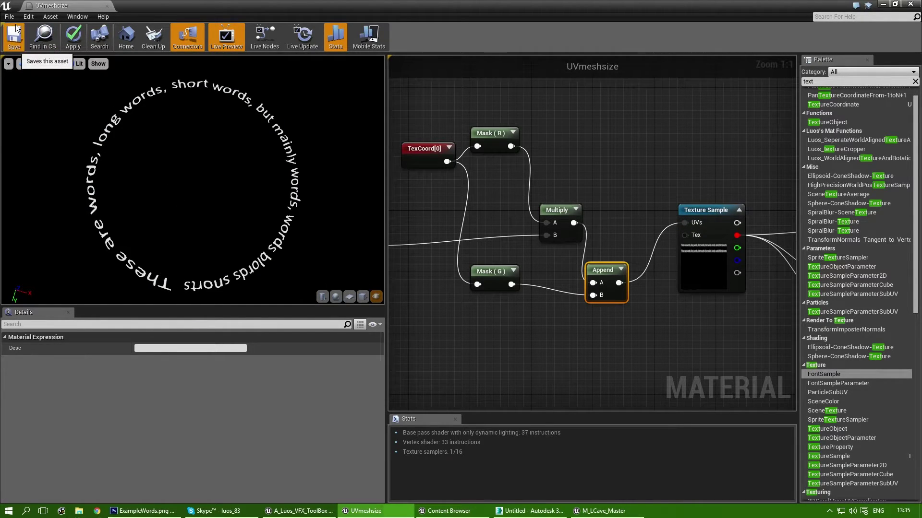
Save the UVmeshsize material and return to the level viewport with the Content Browser closed
key("ctrl+s")
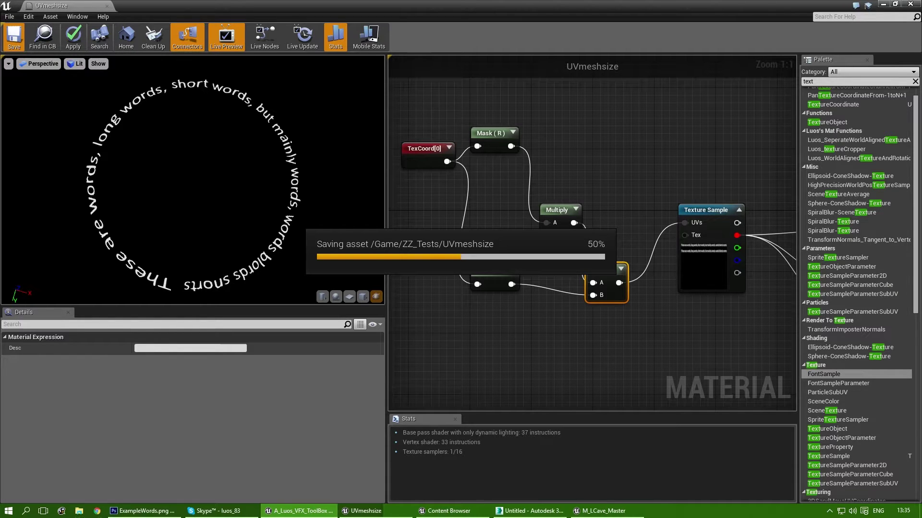
left_click(883, 4)
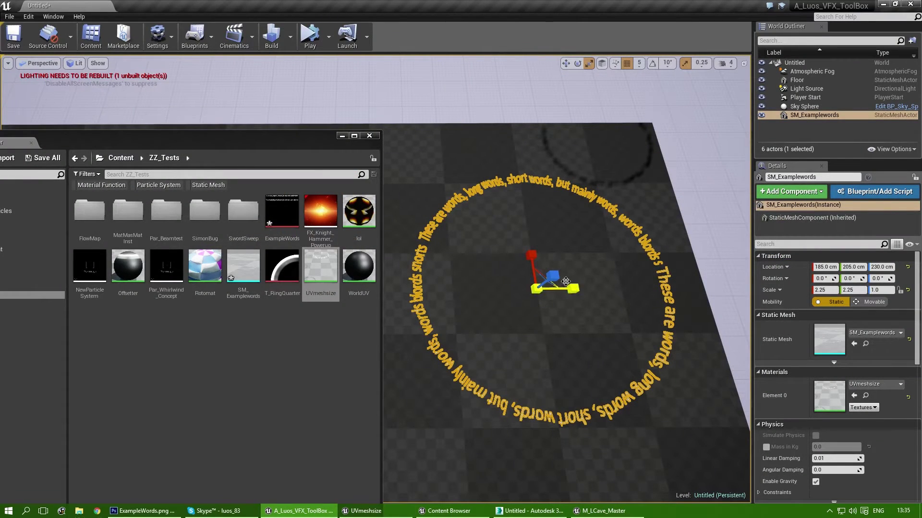
left_click_drag(565, 282, 604, 265)
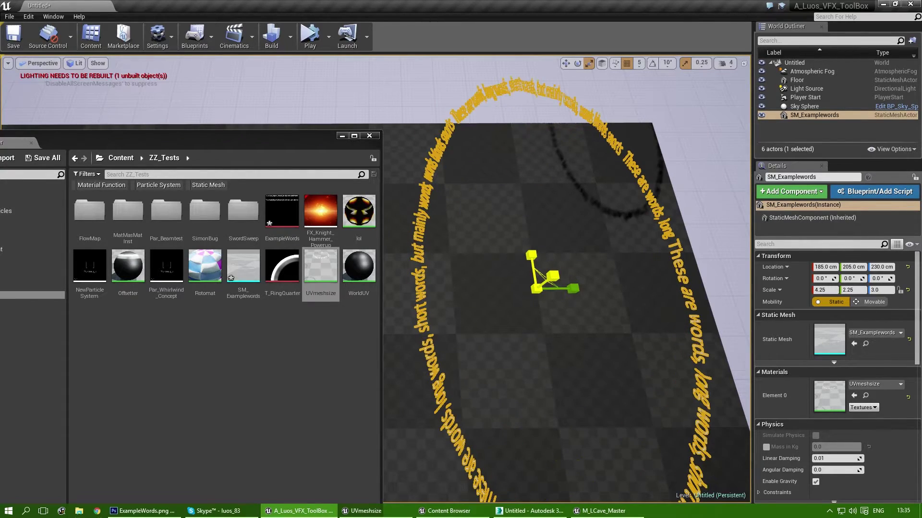
key("ctrl+z")
right_click_drag(548, 278, 576, 341)
left_click(369, 136)
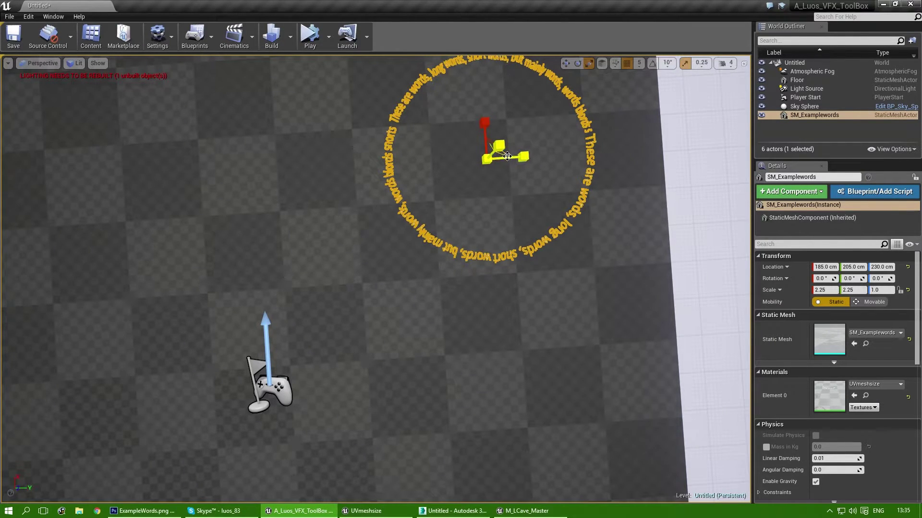
Scale the ring mesh up to 14.75 in X and Y, and deselect it
left_click_drag(495, 149, 595, 214)
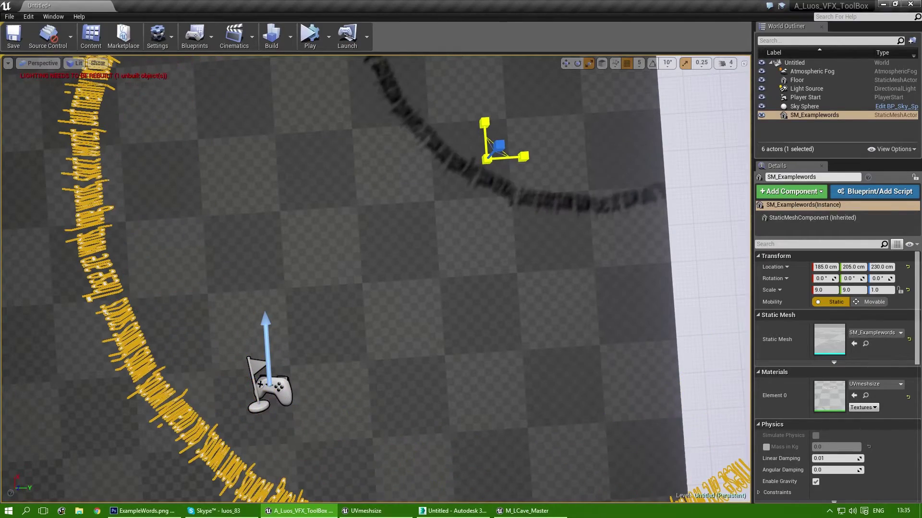
right_click_drag(399, 302, 408, 294)
key("s")
scroll(418, 357, "down", 4)
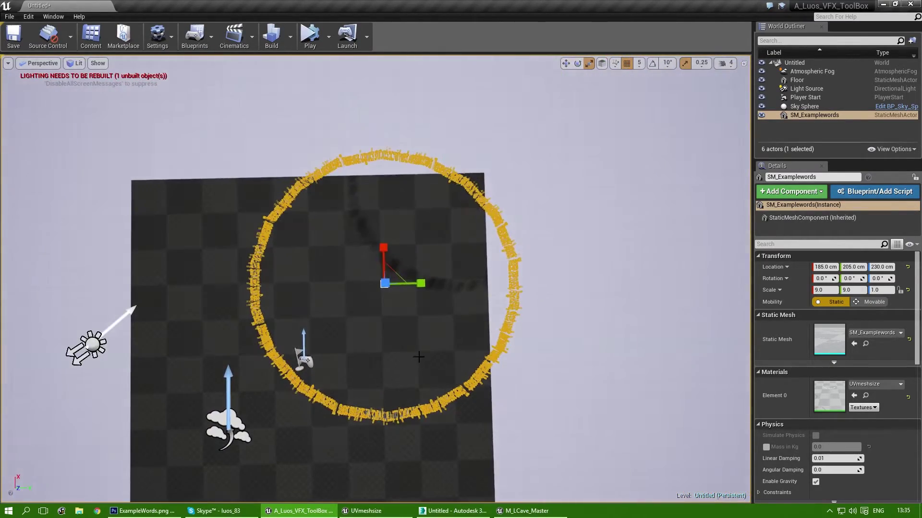
left_click_drag(397, 272, 457, 231)
key("Escape")
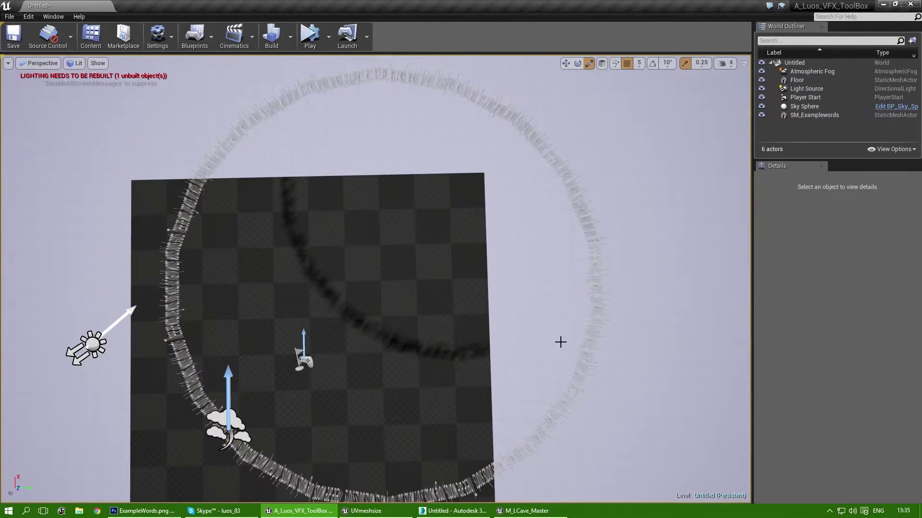
Delete the Sky Sphere, Atmospheric Fog and Light Source from the level, and select the ring mesh
right_click_drag(581, 286, 449, 311)
key("w")
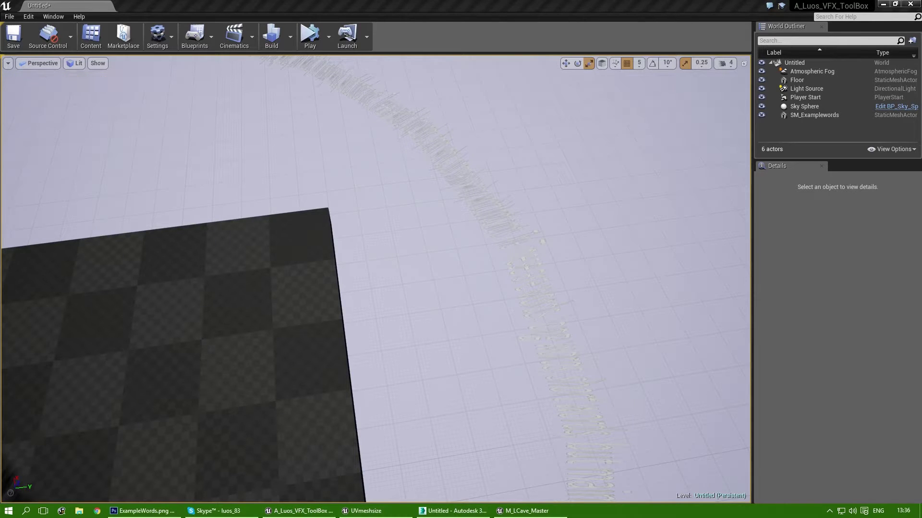
right_click_drag(348, 171, 362, 113)
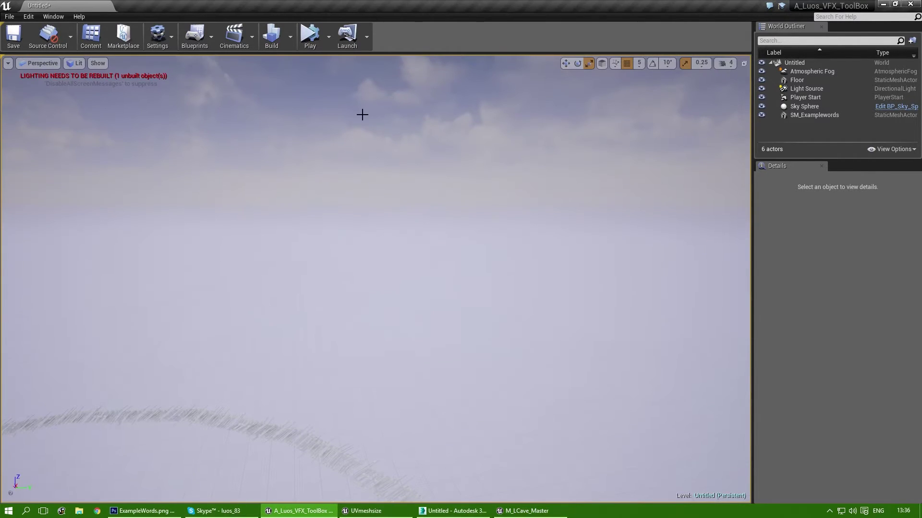
left_click(455, 227)
key("Delete")
right_click_drag(323, 260, 298, 247)
left_click(357, 234)
key("Delete")
left_click(275, 203)
key("Delete")
left_click(438, 242)
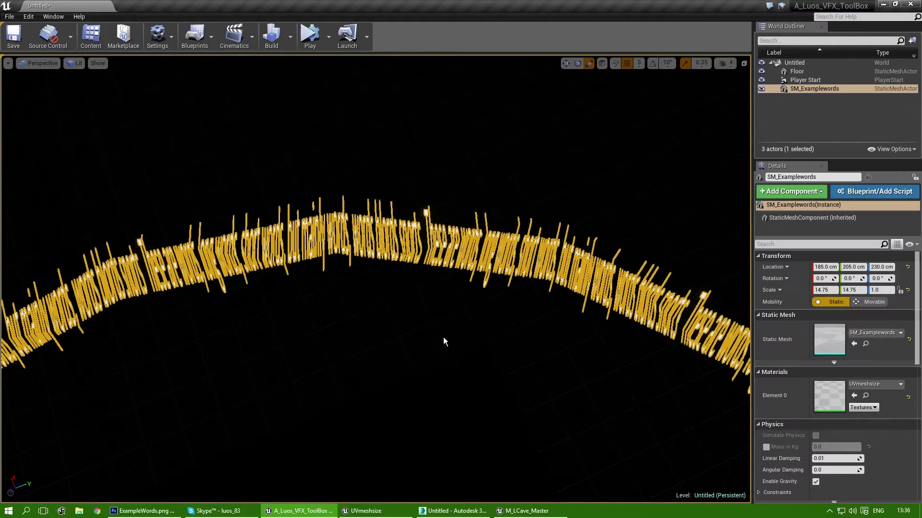
Inspect the Object Scale setup in the M_LCave_Master material and move its window aside to return to the ring in the level
right_click_drag(443, 342, 443, 342)
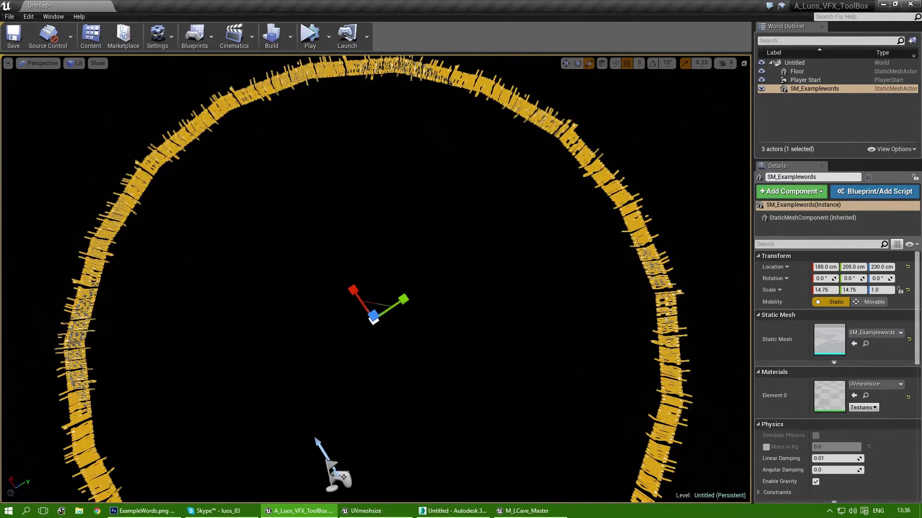
left_click_drag(0, 130, 486, 145)
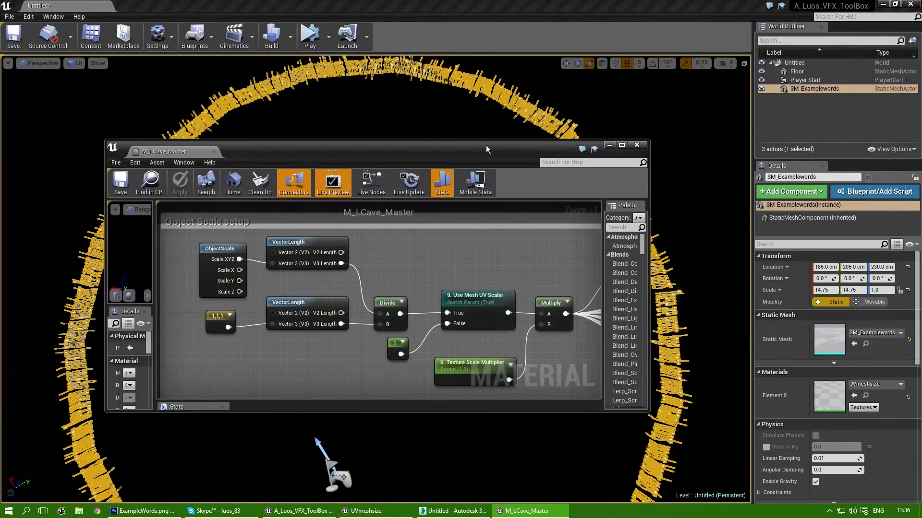
double_click(485, 145)
right_click_drag(472, 171, 269, 289)
scroll(416, 200, "down", 4)
scroll(416, 200, "down", 1)
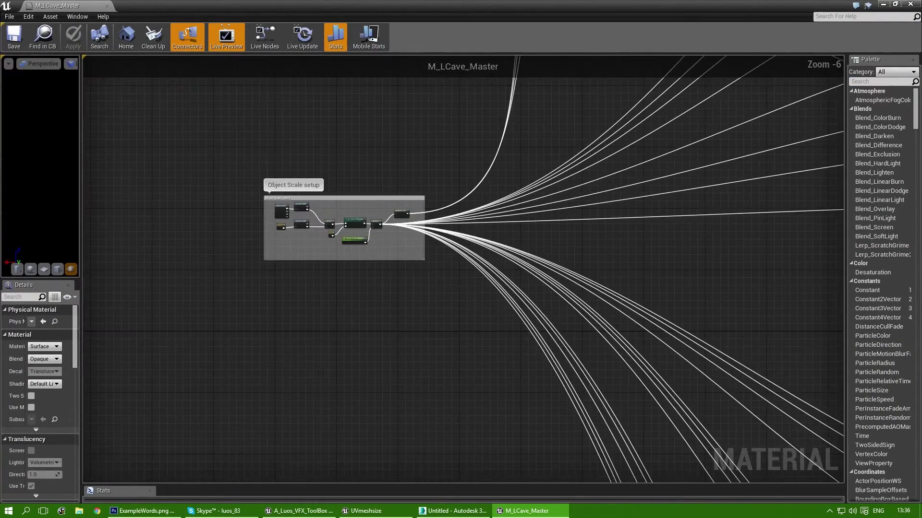
left_click_drag(345, 6, 0, 158)
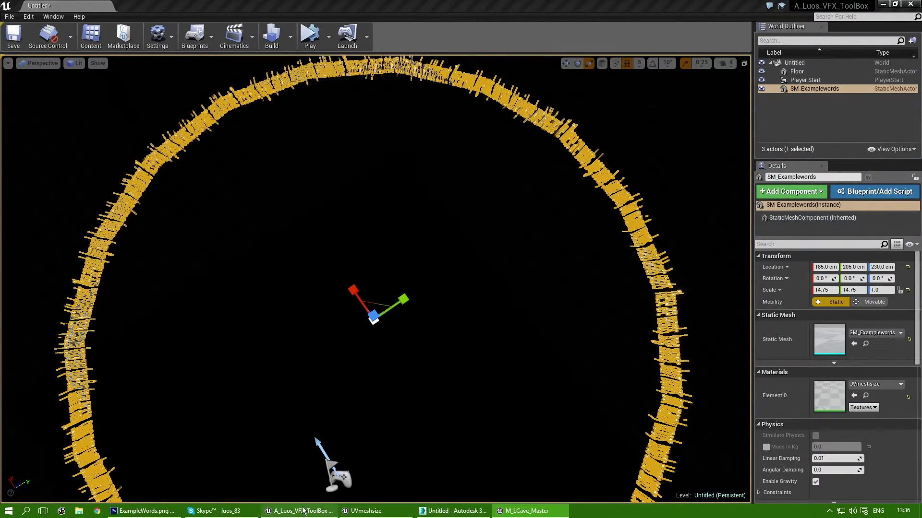
Set the TexCoord node's UTiling to 0.5 in the UVmeshsize material and save it with the ring mesh in view
mouse_move(298, 514)
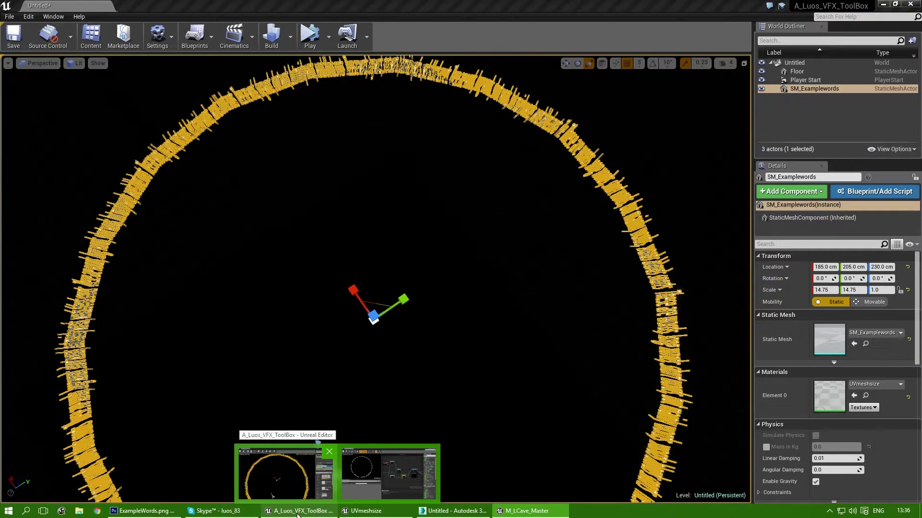
left_click(372, 512)
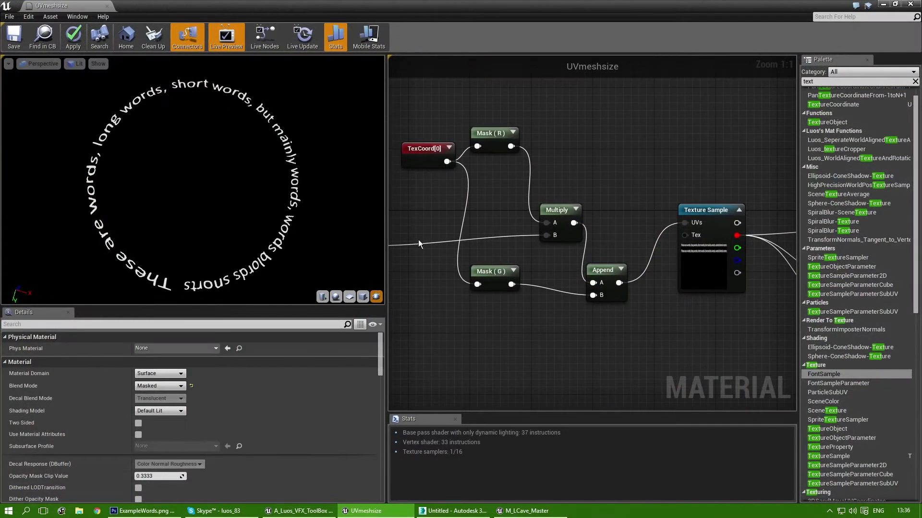
right_click_drag(414, 152, 515, 197)
left_click(515, 196)
left_click(159, 360)
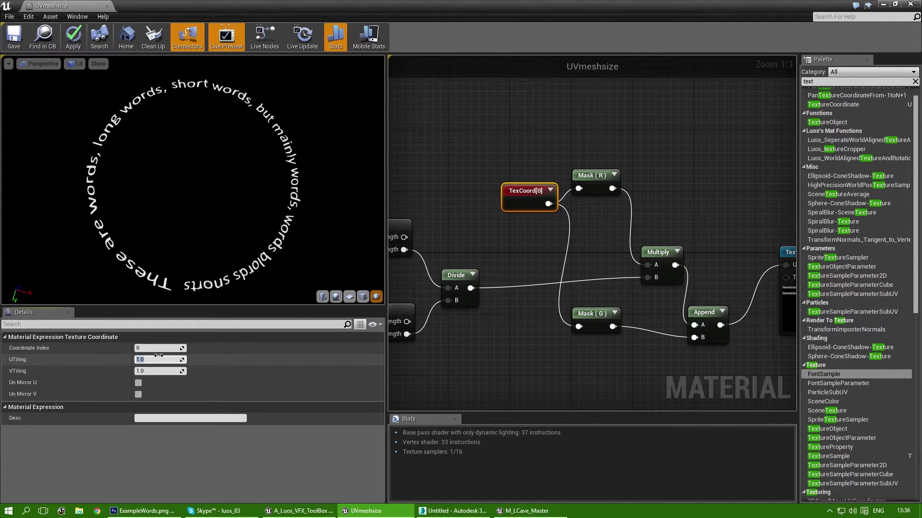
type("0.5")
key("Return")
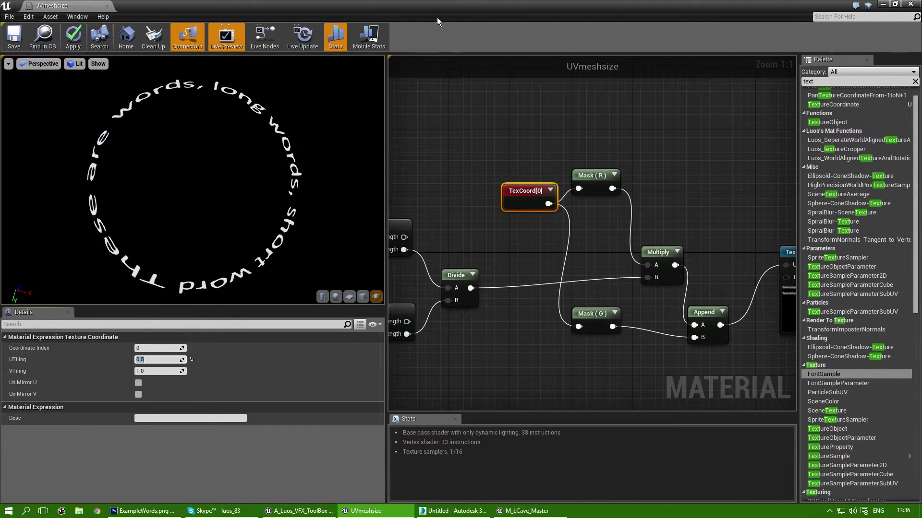
left_click_drag(437, 11, 444, 241)
key("ctrl+s")
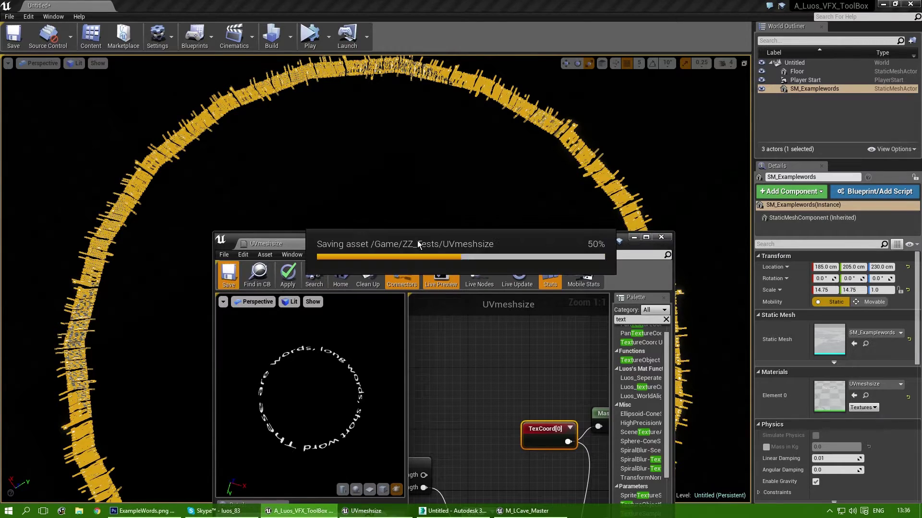
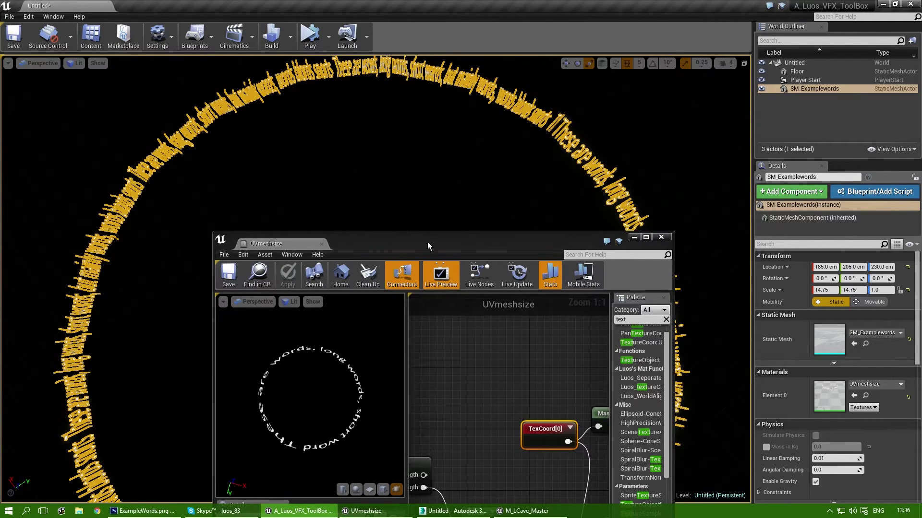
Move the TexCoord node up and left until it lines up with the R mask, and maximize the UVmeshsize editor
left_click_drag(427, 246, 324, 173)
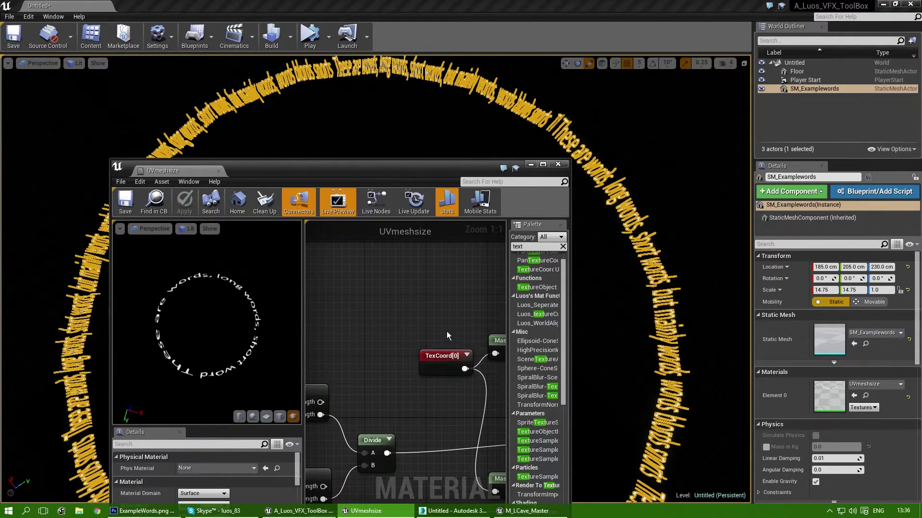
left_click_drag(447, 355, 416, 340)
left_click_drag(438, 173, 433, 131)
right_click_drag(383, 295, 302, 265)
right_click_drag(383, 241, 405, 238)
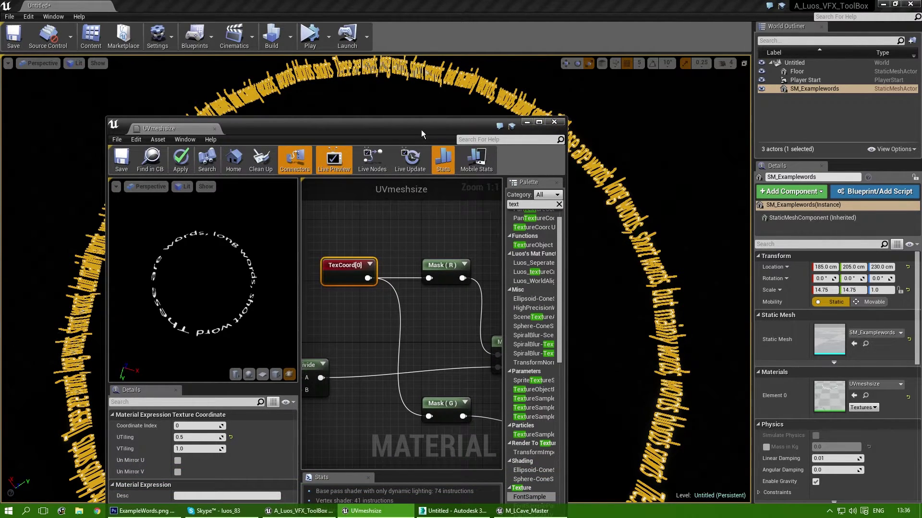
left_click_drag(422, 130, 403, 116)
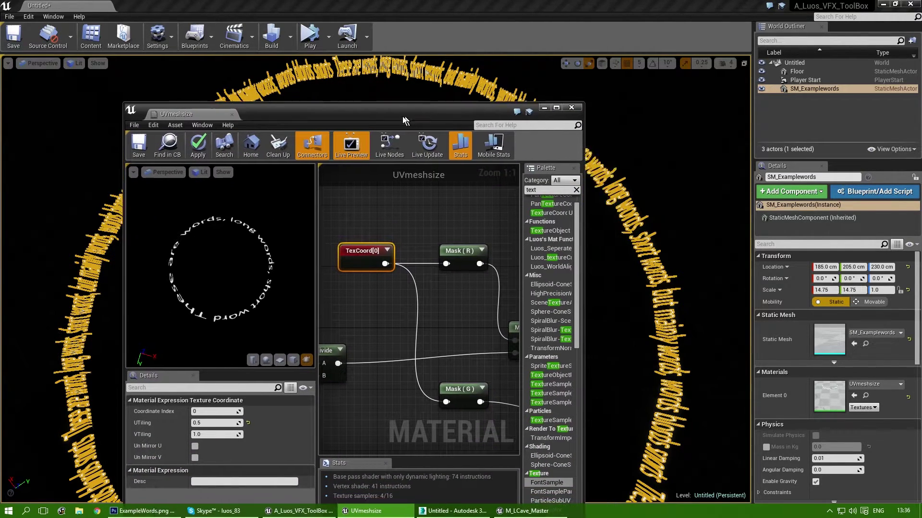
double_click(393, 115)
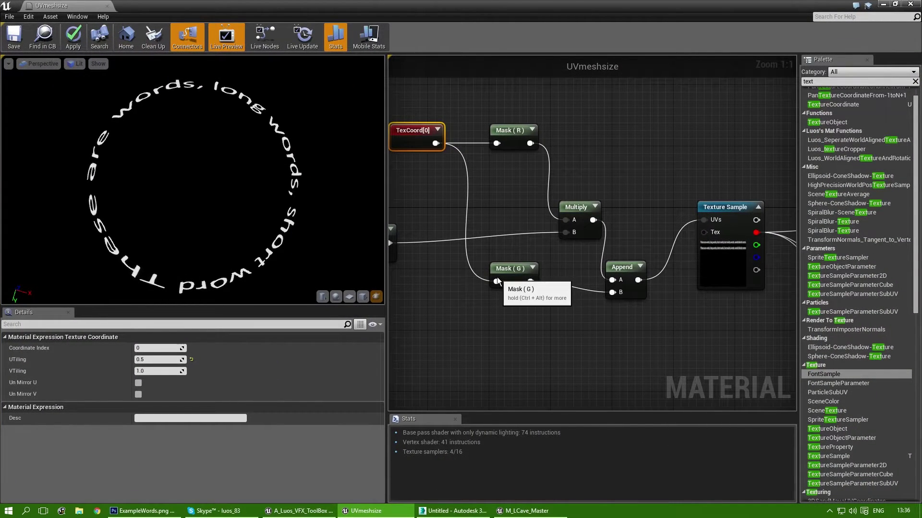
Insert an Add node between the G mask and the Append node's B input
left_click(498, 279)
right_click_drag(498, 279, 545, 288)
left_click(540, 275)
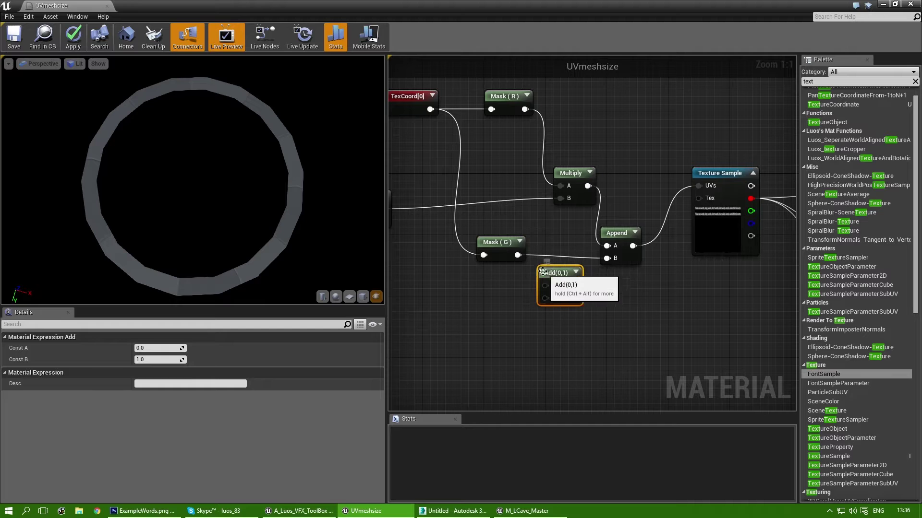
left_click_drag(517, 255, 560, 242)
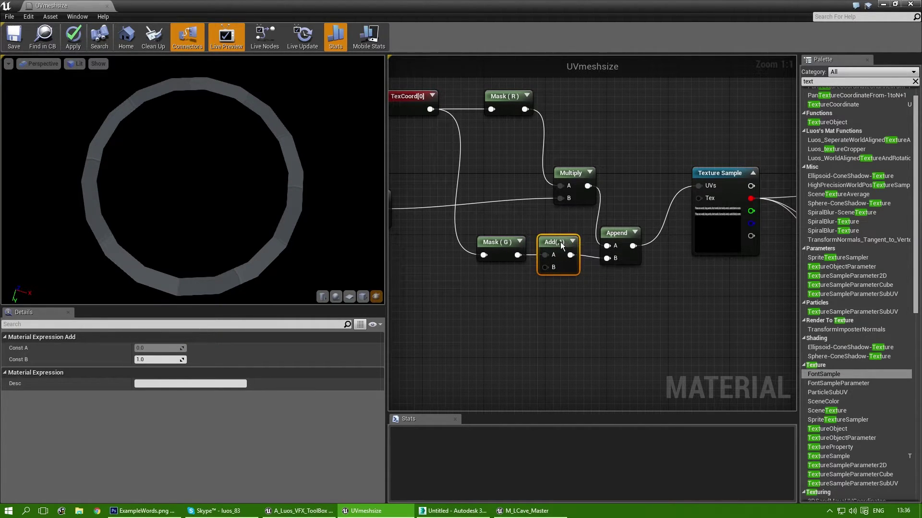
Add a Constant node below the G mask, connect it to the Add node's B input, and set its value to 1
right_click_drag(510, 300, 507, 287)
left_click(507, 287)
left_click_drag(522, 306, 571, 265)
left_click_drag(514, 299, 525, 283)
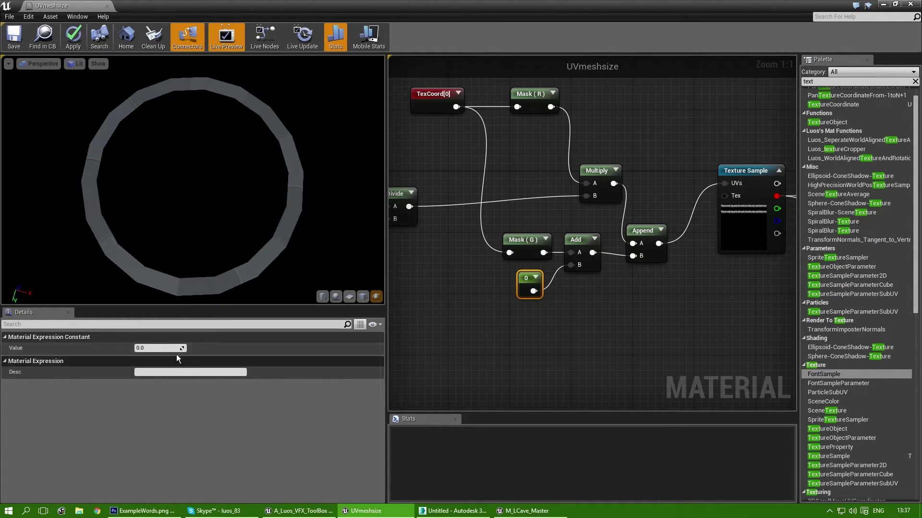
left_click(166, 348)
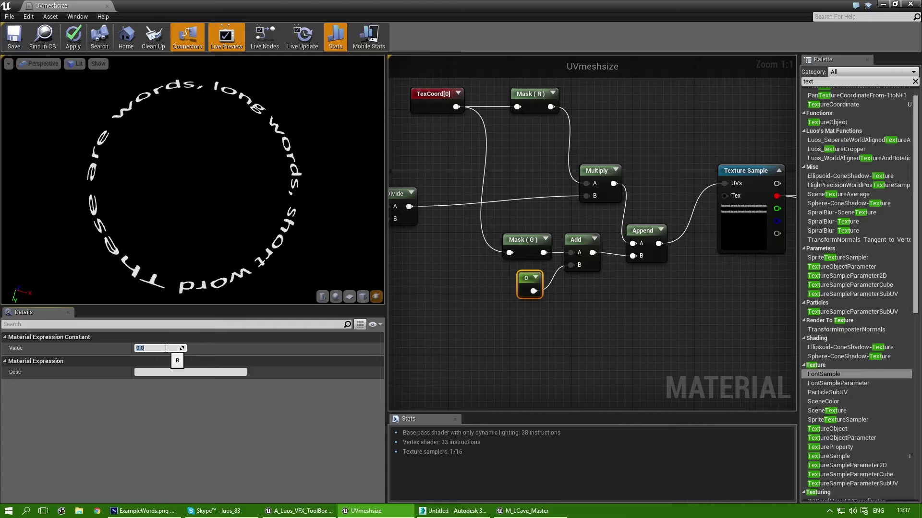
type("1")
key("Return")
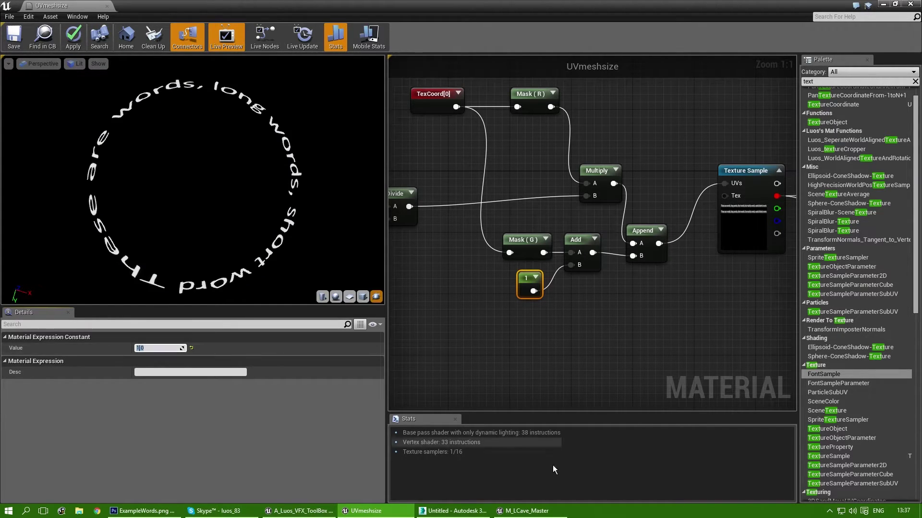
Switch to Photoshop, raise the Lightness of the second text row in ExampleWords.png to about +60, and save the deselected image
left_click(146, 512)
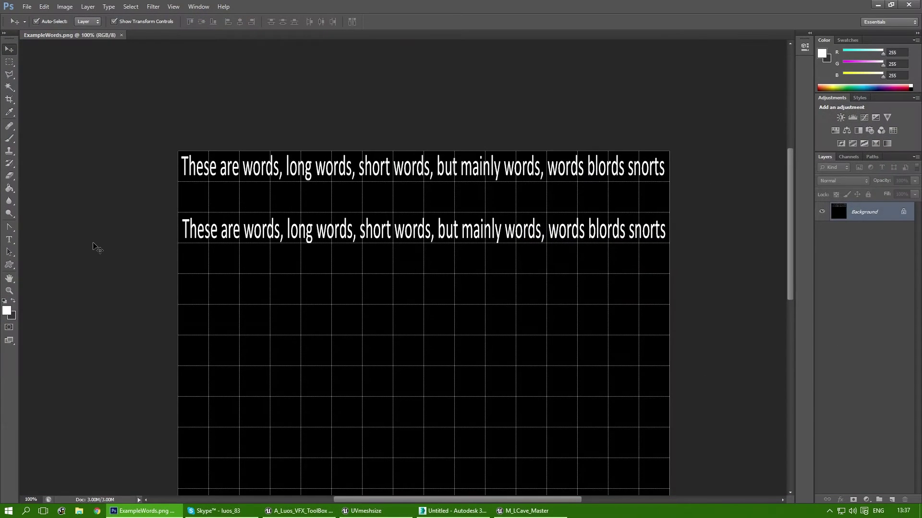
left_click(9, 62)
left_click_drag(169, 211, 712, 244)
key("ctrl+u")
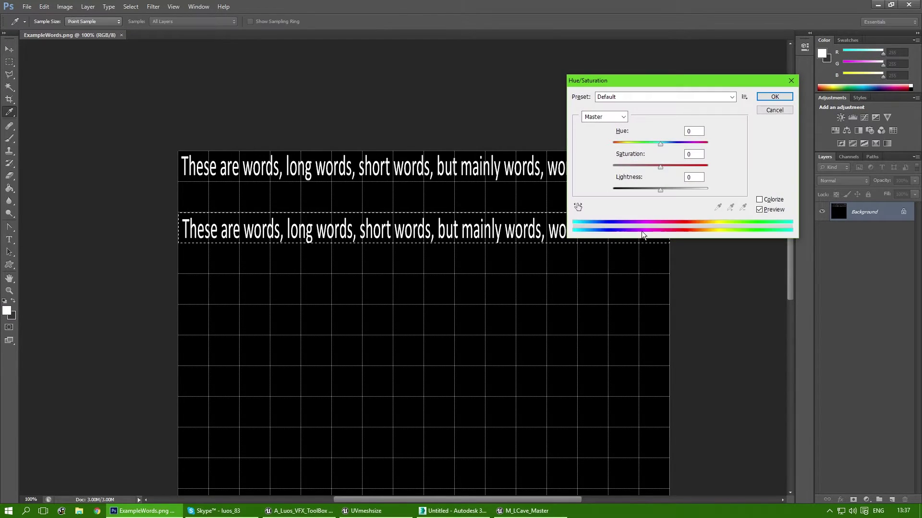
left_click_drag(659, 189, 683, 188)
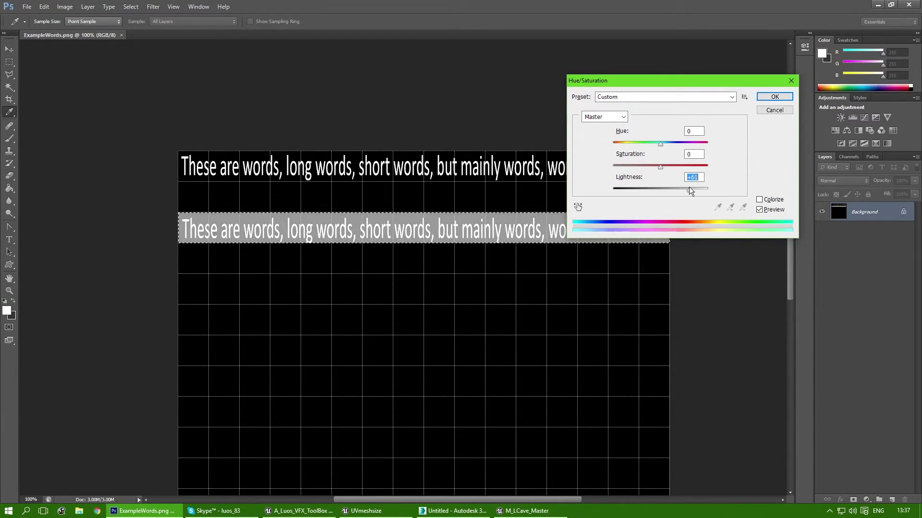
left_click(774, 96)
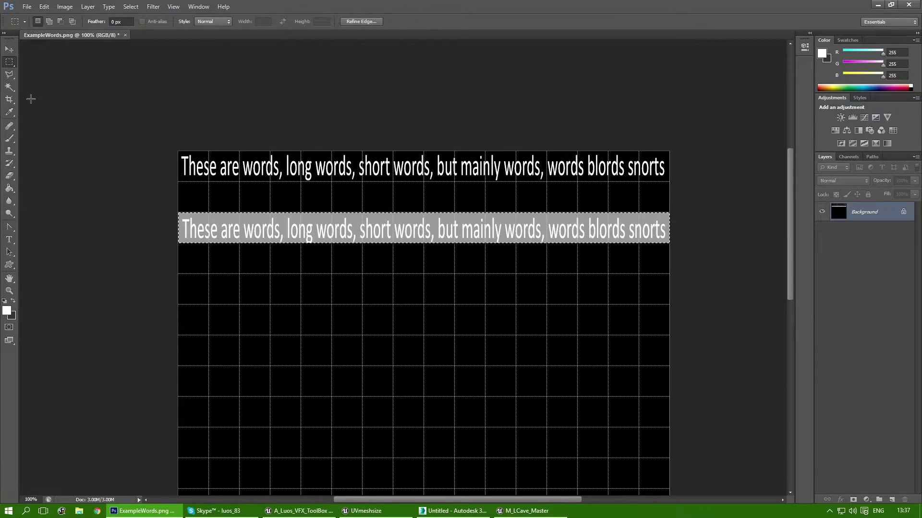
key("ctrl+d")
key("ctrl+s")
Return to the UVmeshsize material and reimport the ExampleWords texture from the ZZ_Tests folder, moving the Content Browser aside
left_click(504, 511)
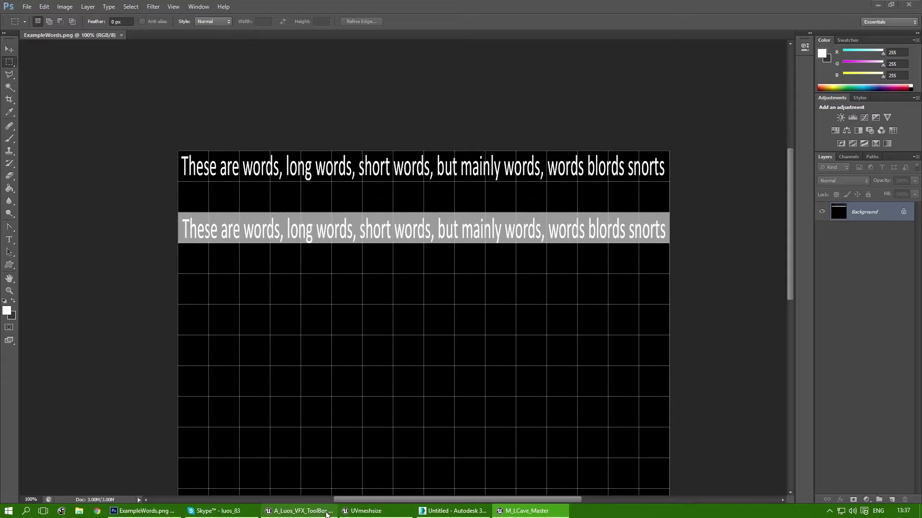
left_click(363, 510)
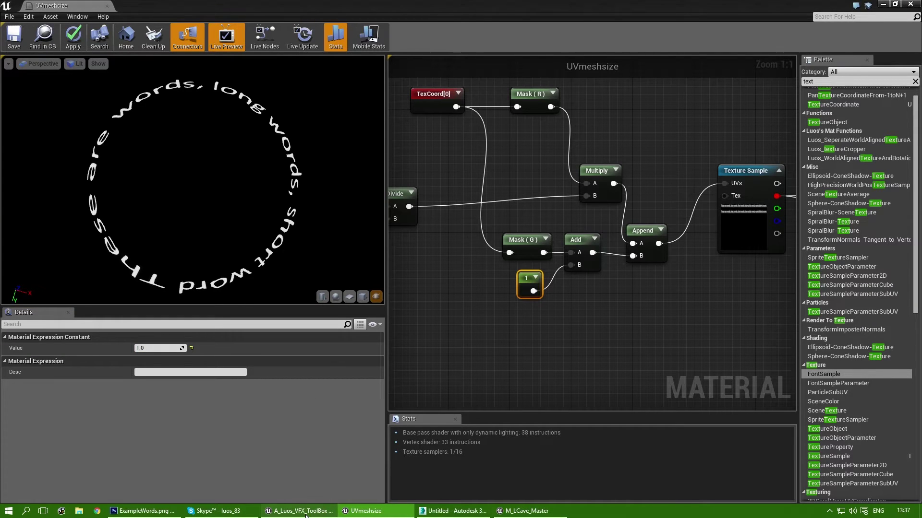
right_click_drag(476, 315, 546, 316)
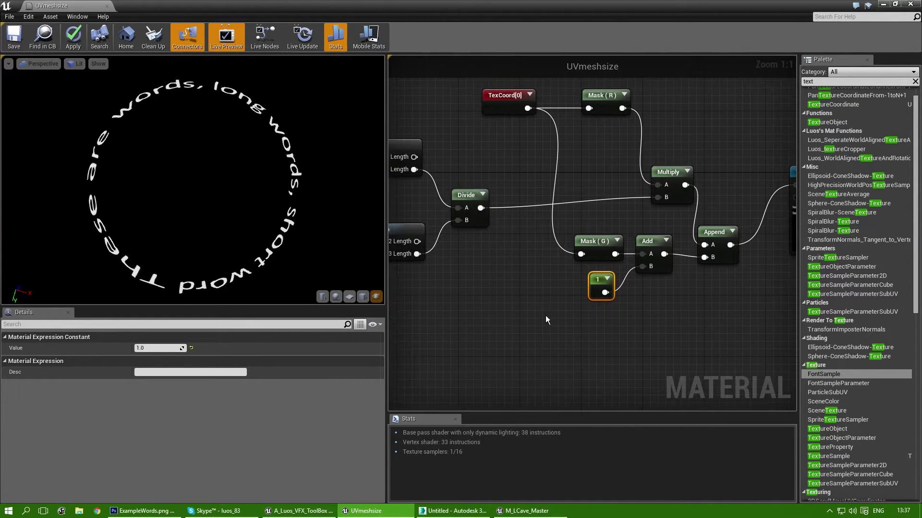
key("ctrl+b")
left_click(277, 215)
right_click(277, 215)
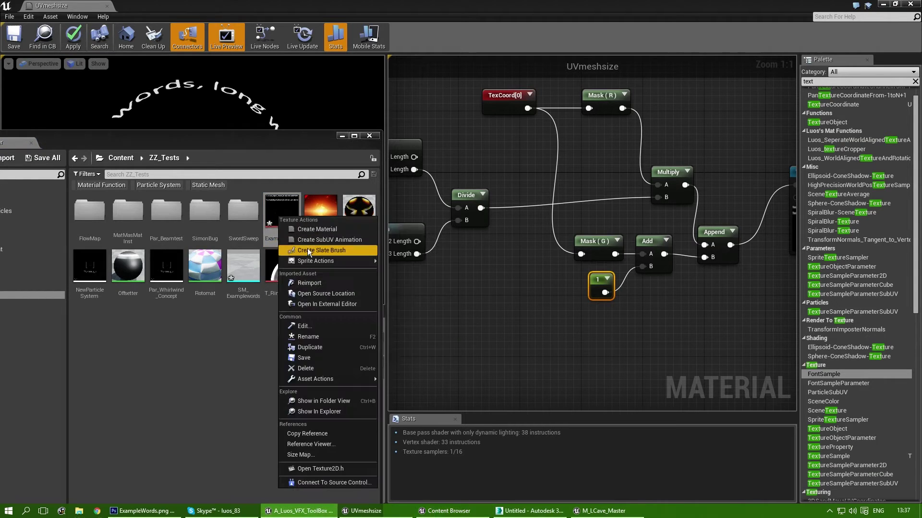
left_click(314, 283)
left_click_drag(285, 138, 147, 344)
Try 0.125 and 0.25 as the value of the constant feeding the Add node's B input
right_click_drag(509, 329, 626, 303)
left_click_drag(716, 256, 701, 256)
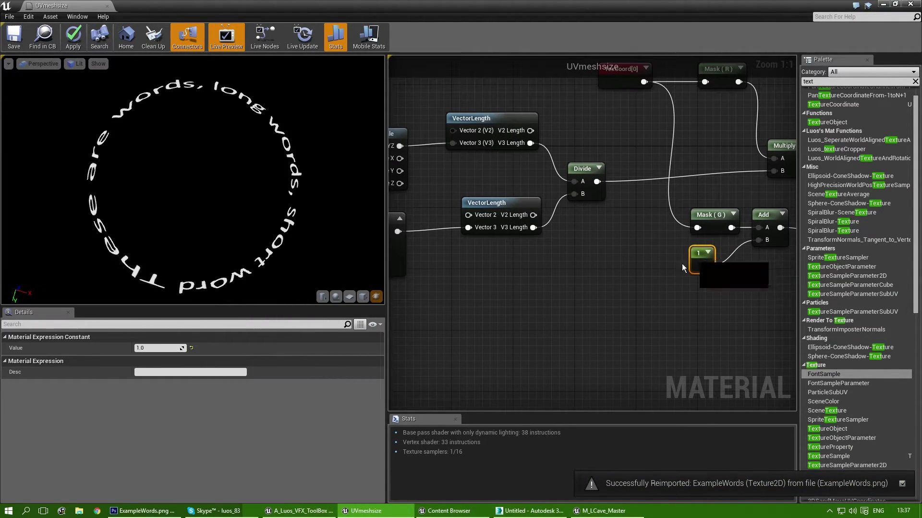
left_click(144, 349)
type("0")
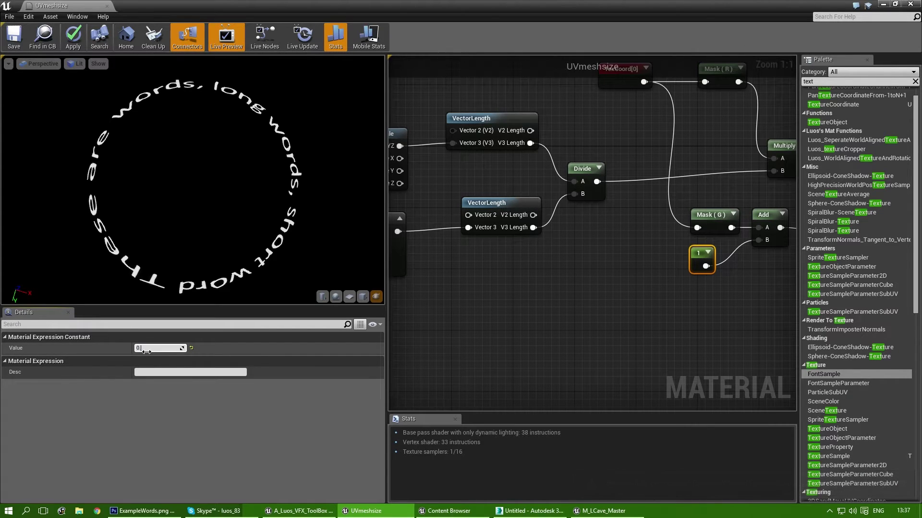
type(".125")
key("Return")
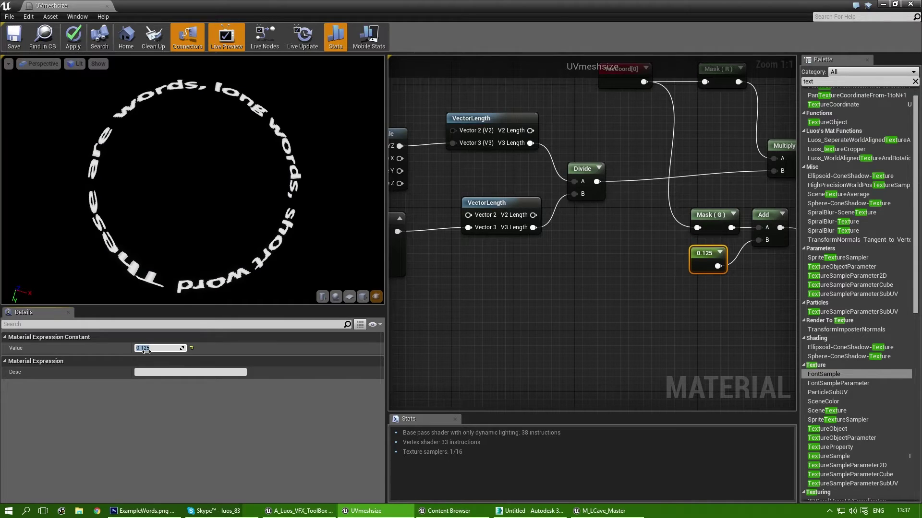
type("0.25")
key("Return")
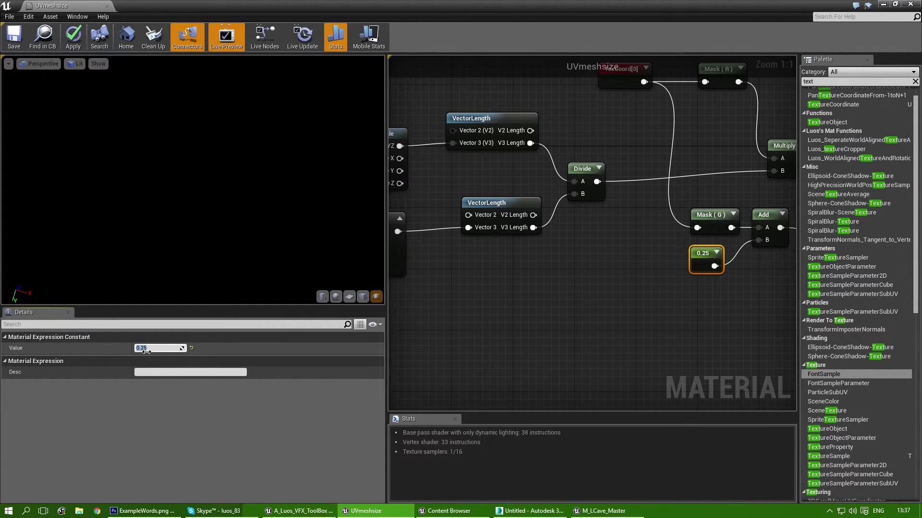
Set the constant feeding the Add node to 0.125/2 and deselect it
type("0.125/2")
key("Return")
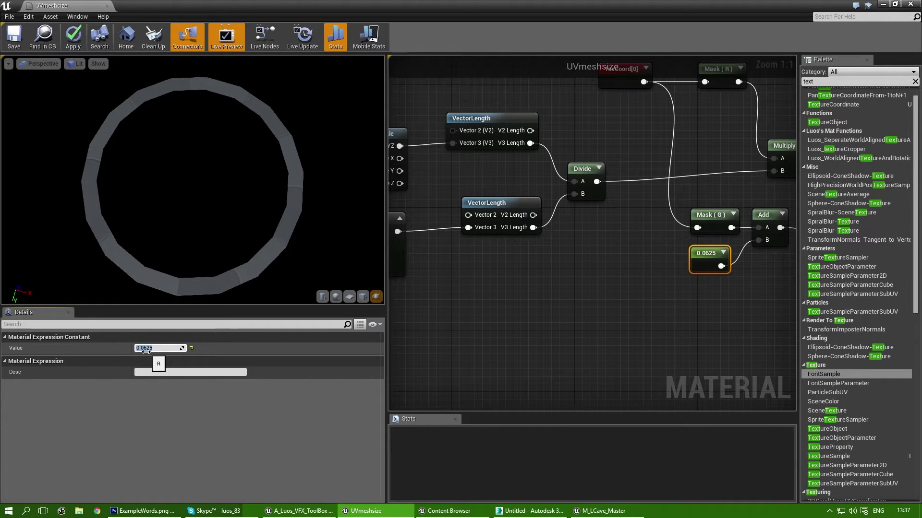
right_click_drag(737, 277, 570, 322)
left_click(563, 324)
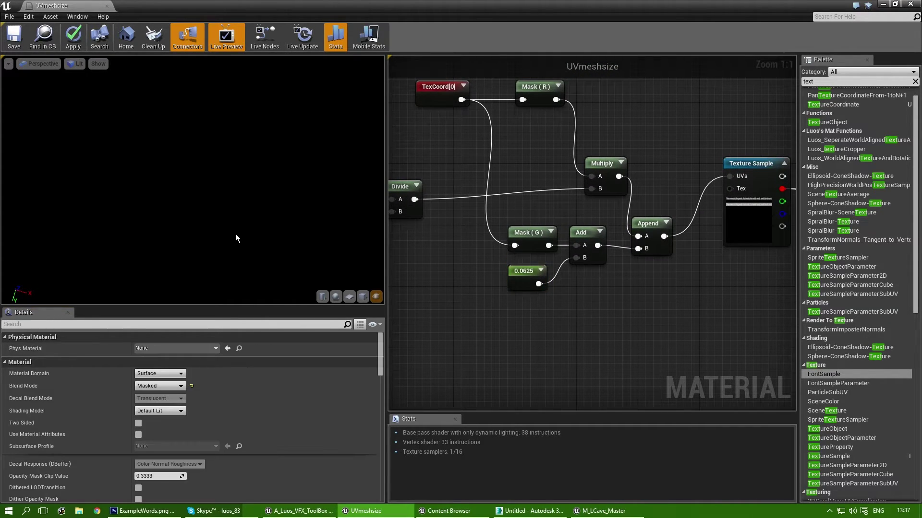
Halve the constant feeding the Add node's B input twice, to 0.015625, and deselect it
right_click_drag(440, 341, 500, 342)
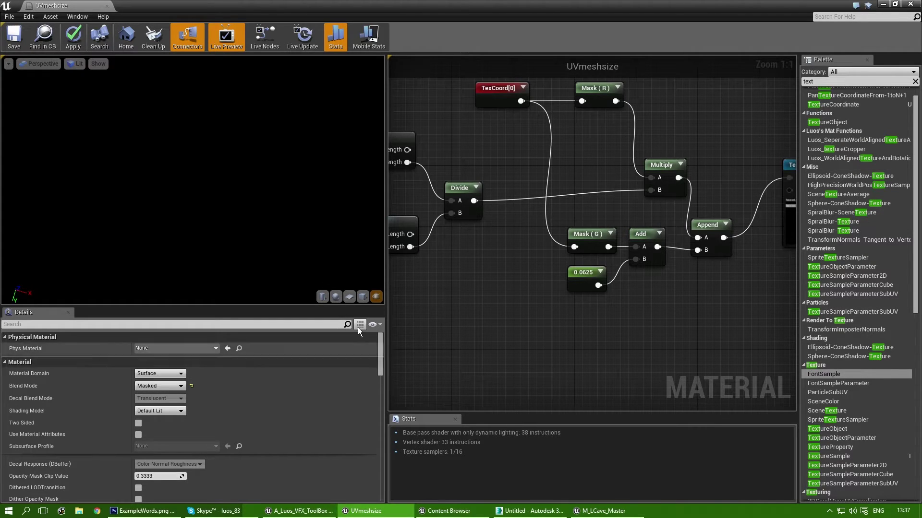
left_click(590, 283)
left_click(157, 349)
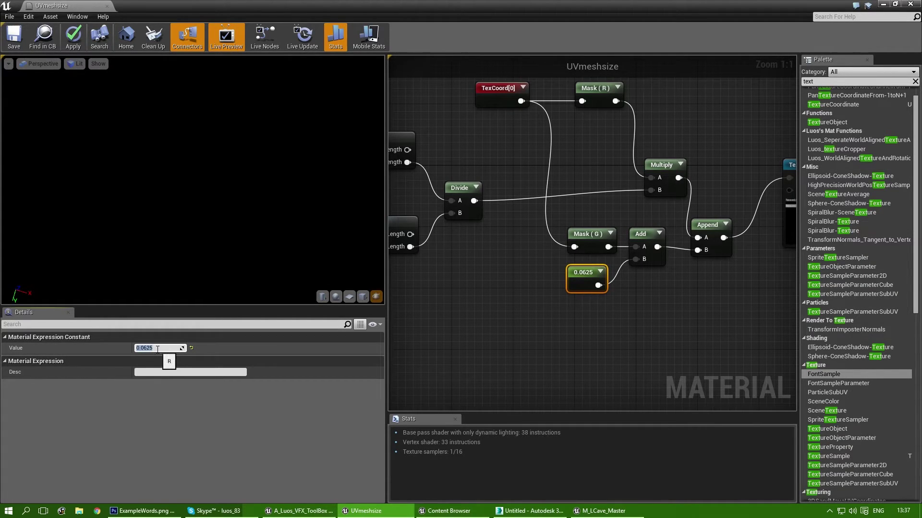
type("/2")
key("Return")
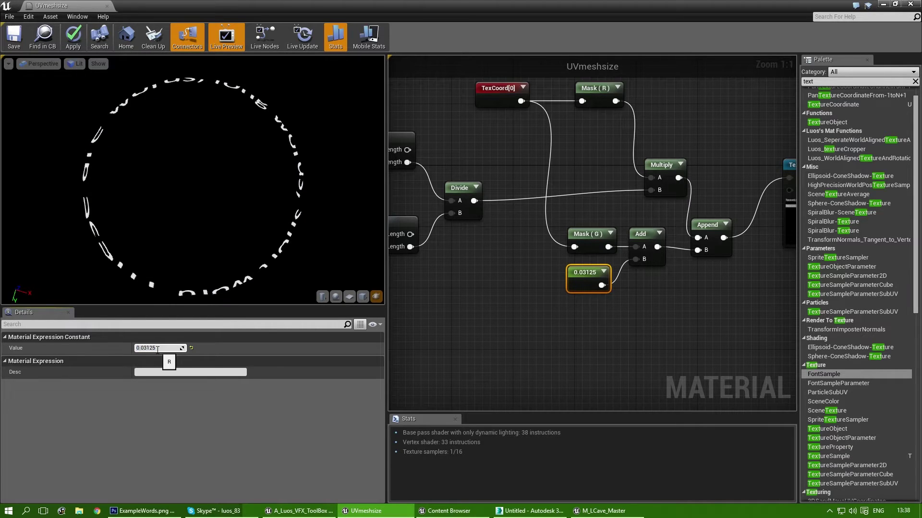
type("/2")
key("Return")
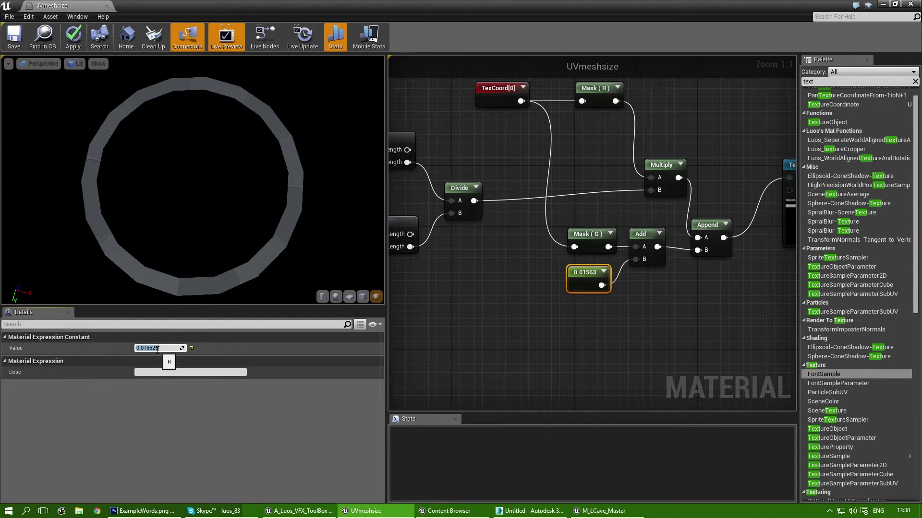
left_click(158, 349)
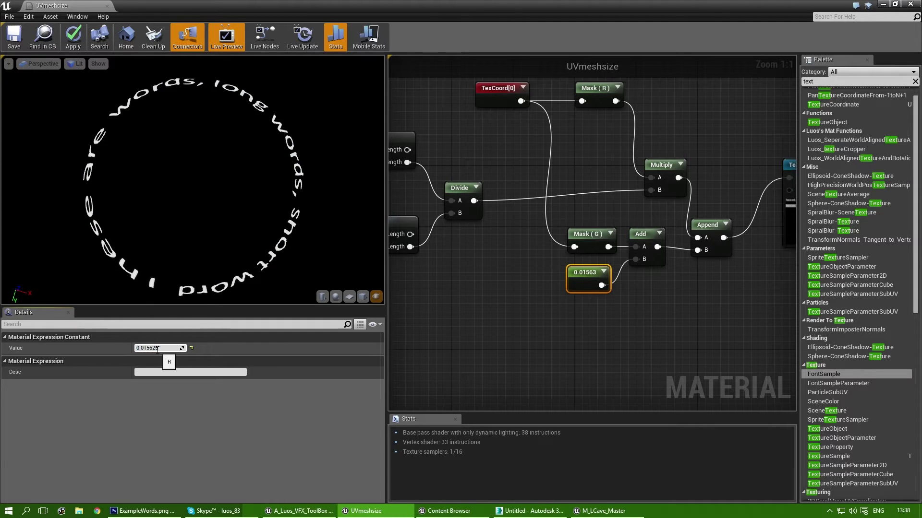
left_click(574, 320)
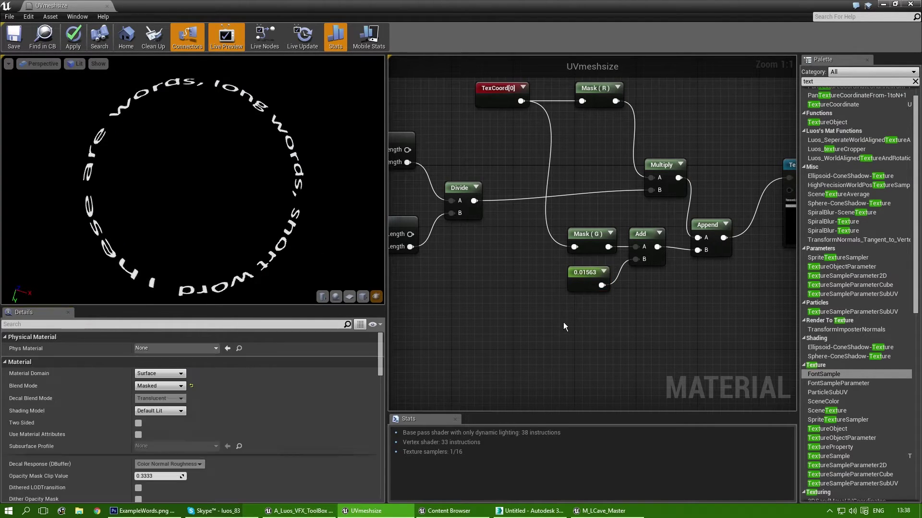
Convert the 0.015625 constant to a scalar parameter, name it Offset, and deselect it
right_click_drag(537, 303, 511, 294)
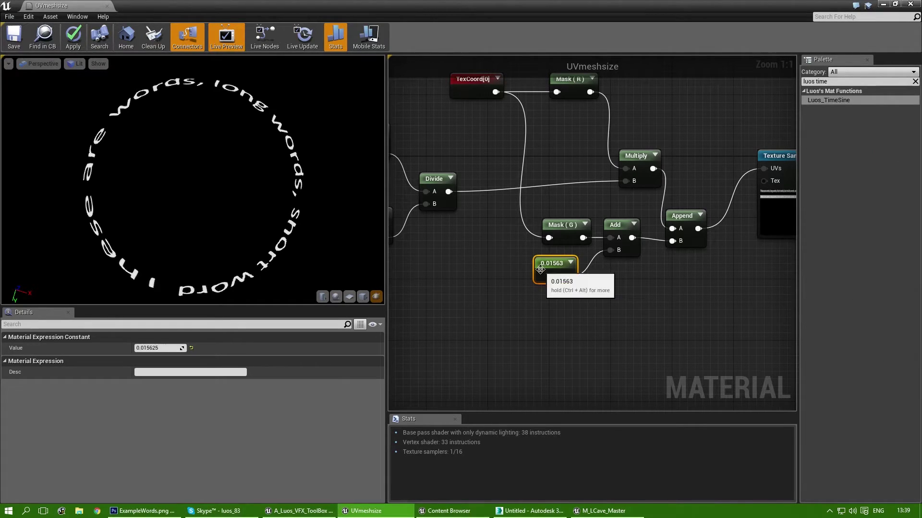
right_click(541, 271)
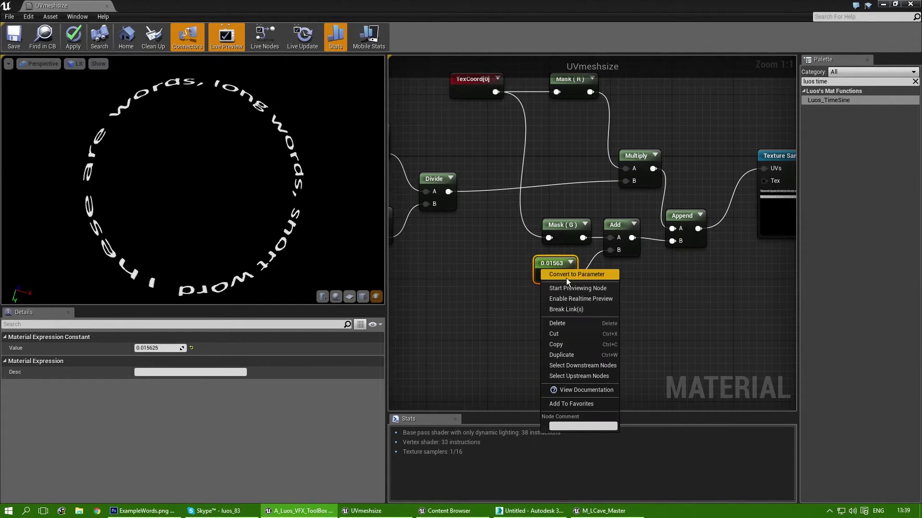
left_click(566, 278)
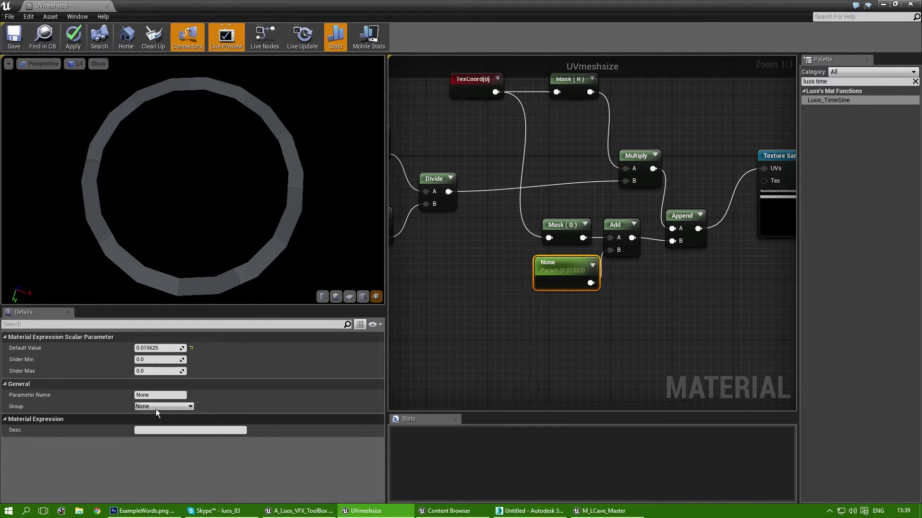
left_click(144, 395)
type("Offs")
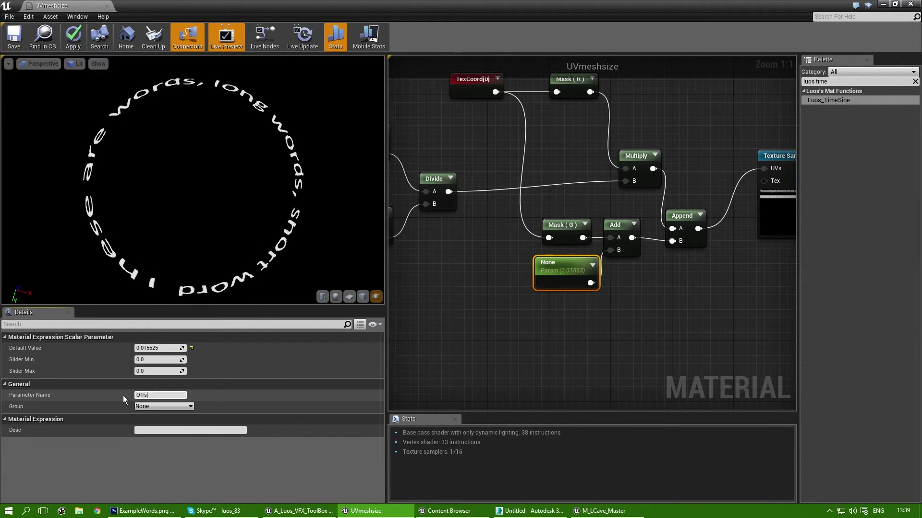
type("et")
key("Return")
left_click(487, 387)
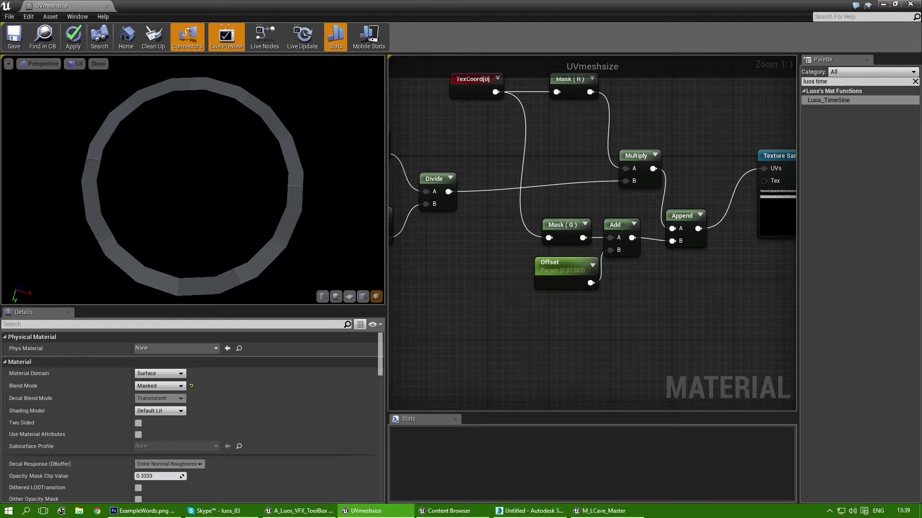
Create a material instance of UVmeshsize in the ZZ_Tests folder and open it for editing
left_click_drag(0, 140, 332, 122)
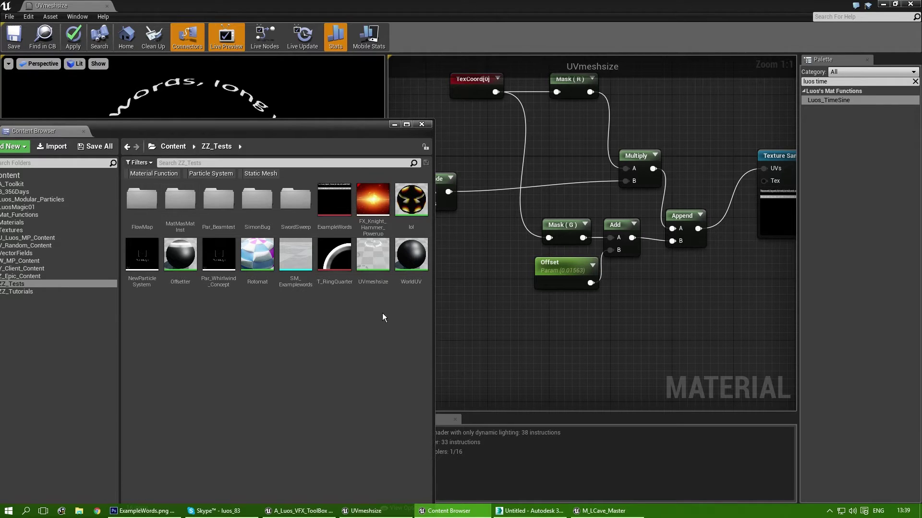
right_click(373, 267)
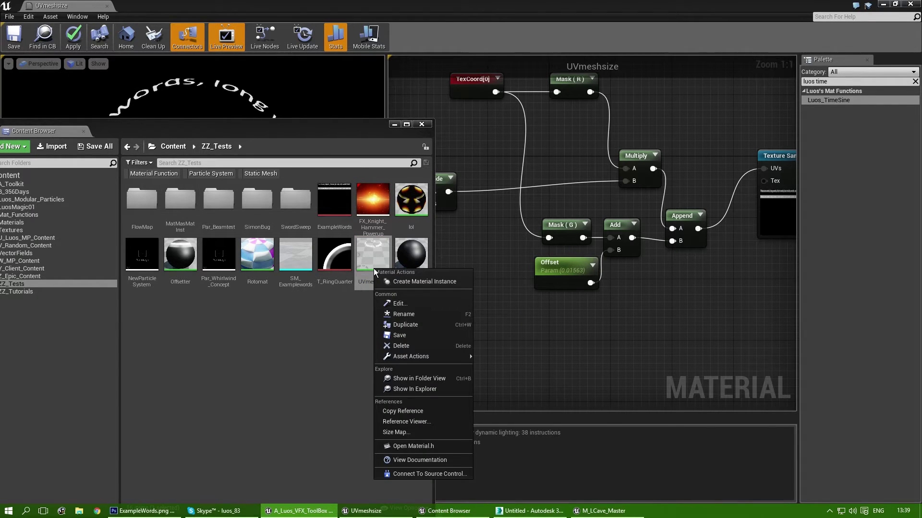
left_click(404, 283)
double_click(407, 254)
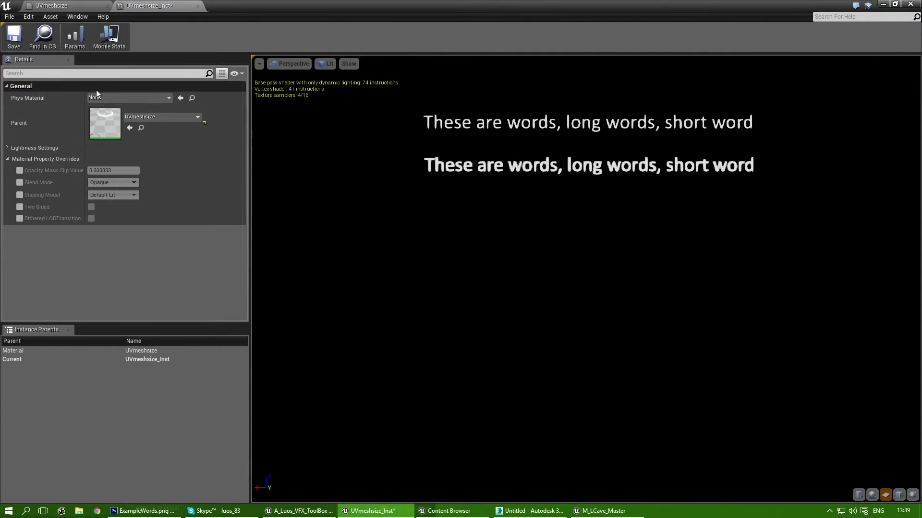
Save the parent UVmeshsize material and enable the Offset override in UVmeshsize_Inst
left_click(86, 6)
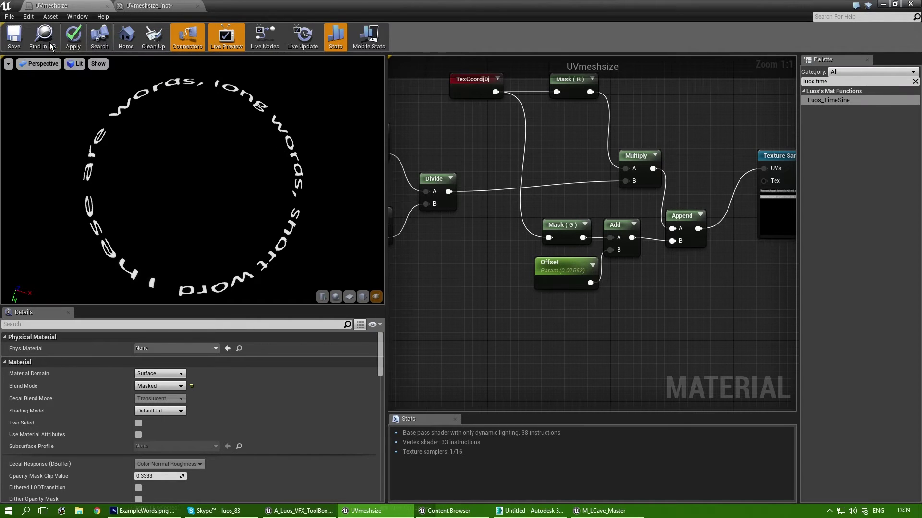
left_click(14, 38)
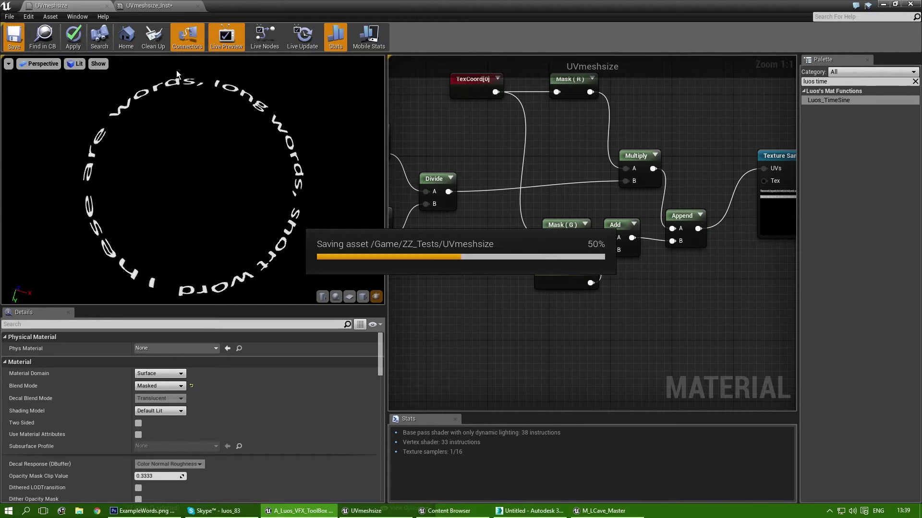
left_click(171, 4)
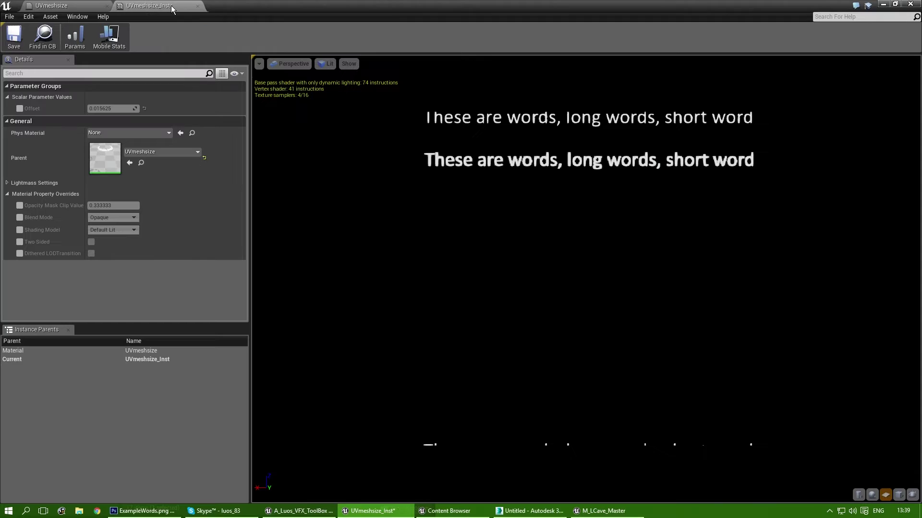
left_click(19, 108)
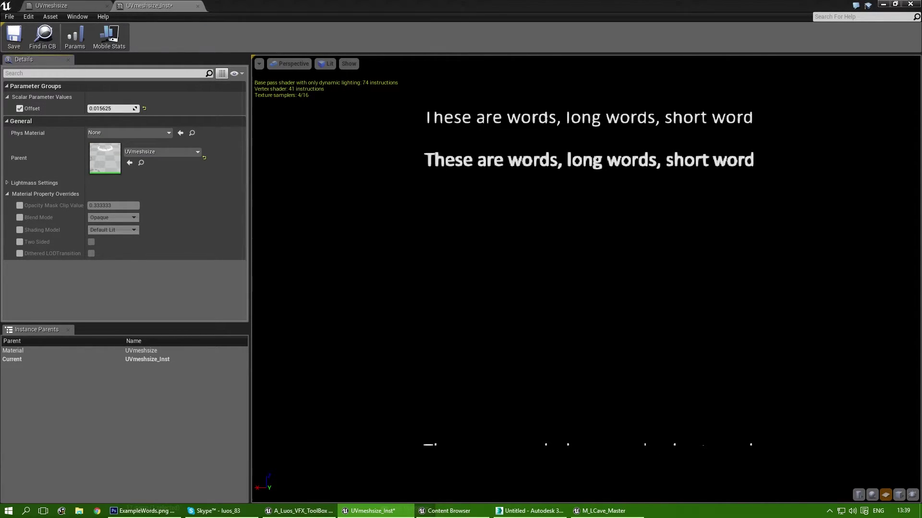
Select the SM_Examplewords mesh in the ZZ_Tests folder and use it as the material instance's preview mesh
key("ctrl+shift+f")
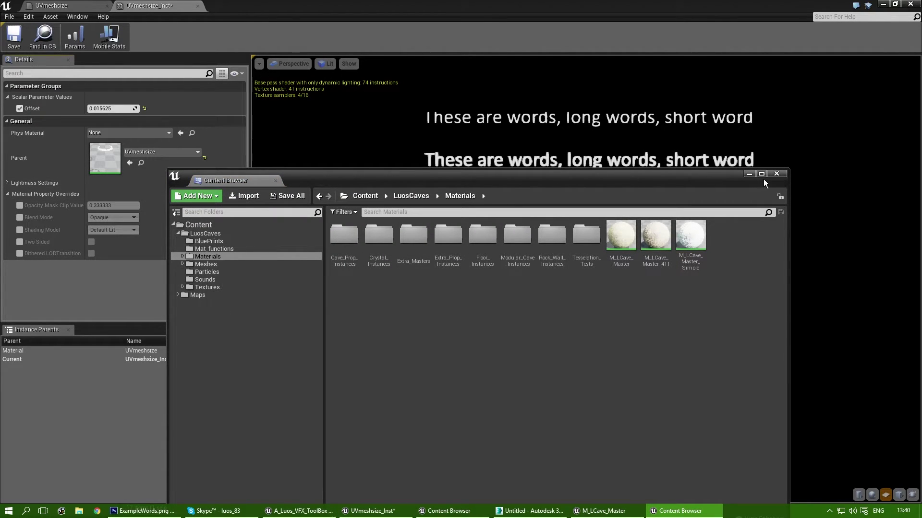
left_click(776, 173)
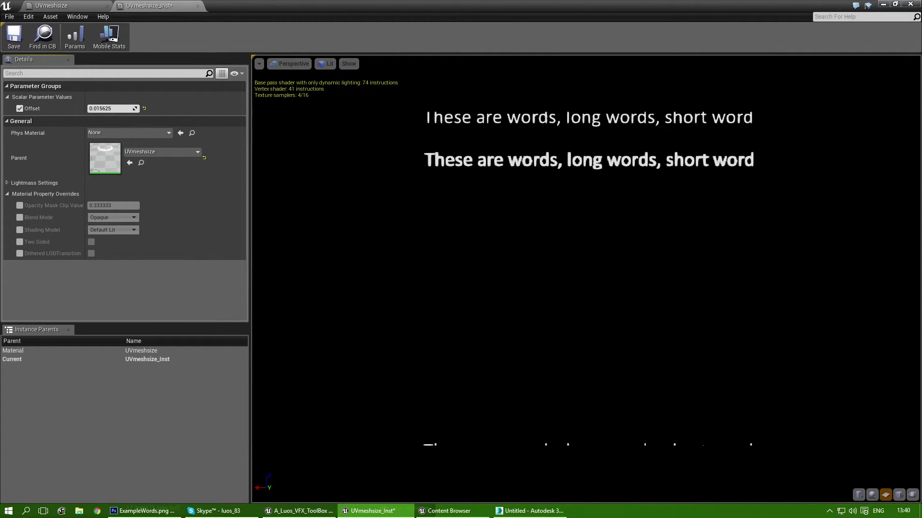
left_click(444, 510)
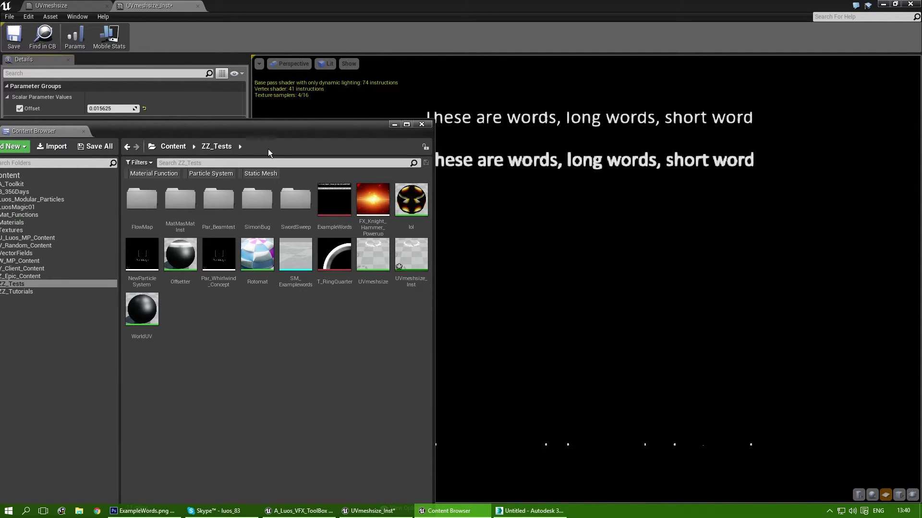
left_click(295, 279)
left_click_drag(306, 129, 1, 305)
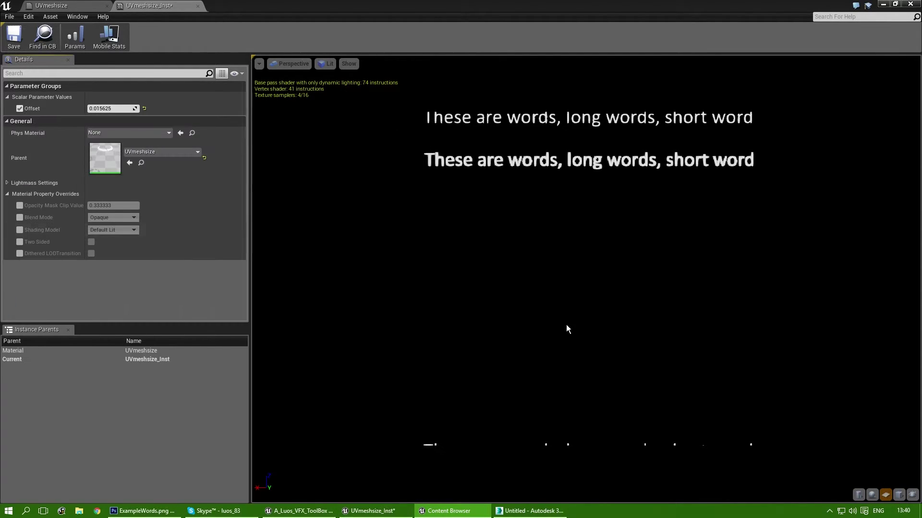
left_click(911, 495)
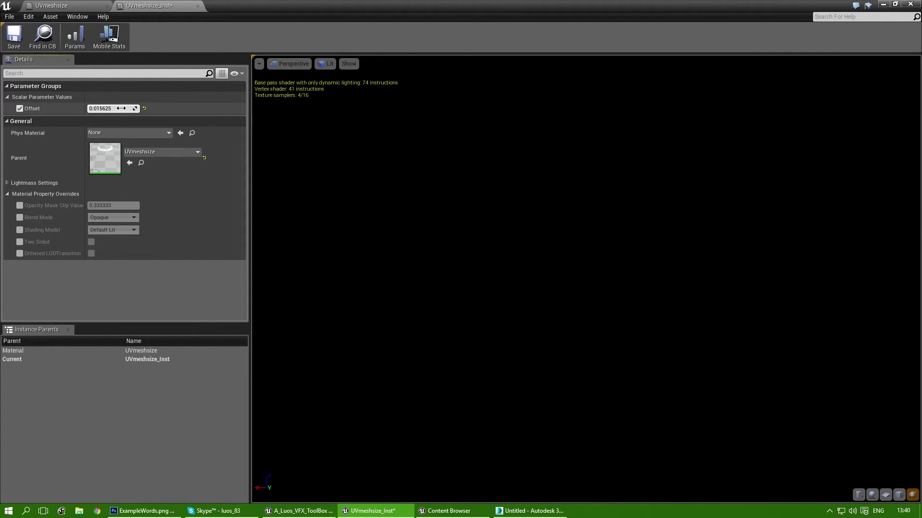
Set the instance's Offset to 0 and scrub it up to about 0.147
type("0")
key("Return")
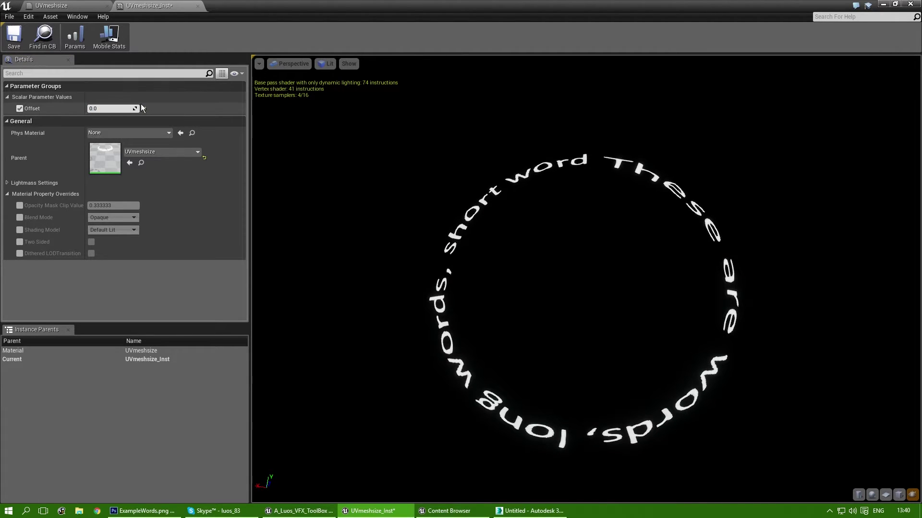
left_click_drag(135, 108, 135, 109)
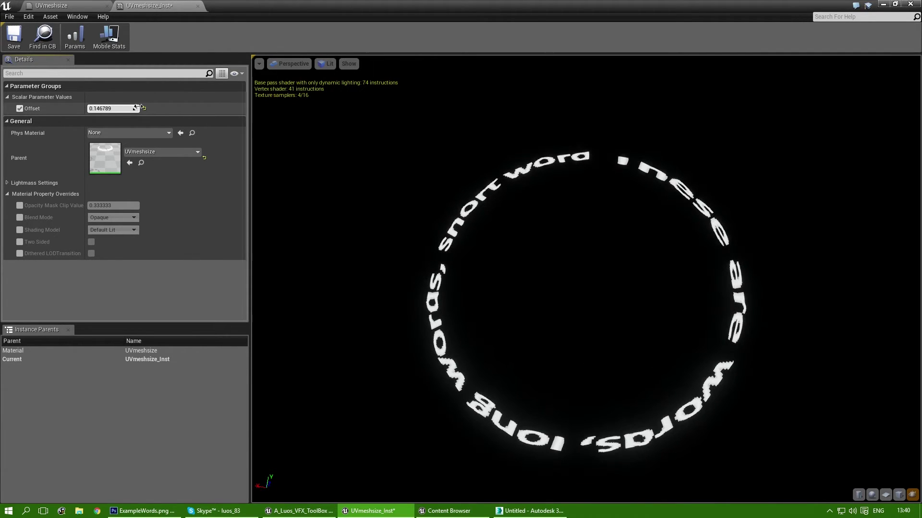
Switch to Photoshop, add a new layer to ExampleWords.png, and make a rectangular selection around the second text row
left_click(146, 512)
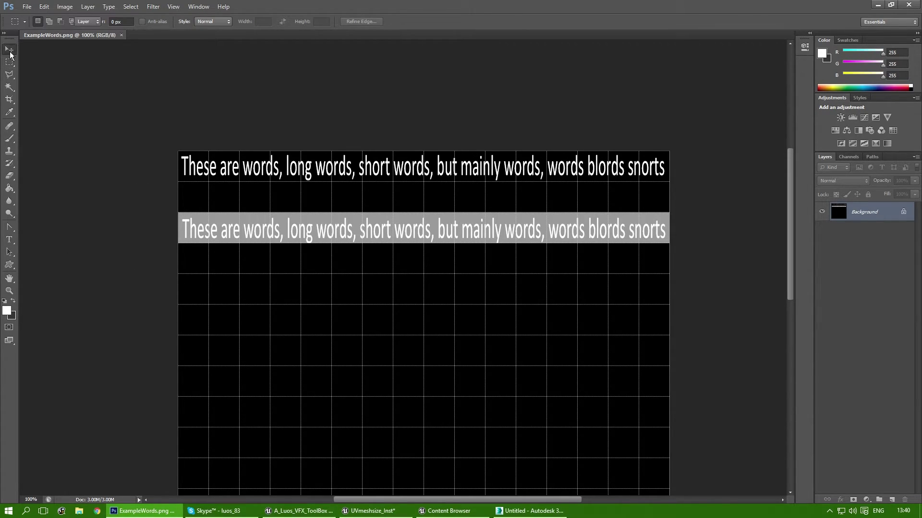
left_click(10, 50)
left_click(891, 500)
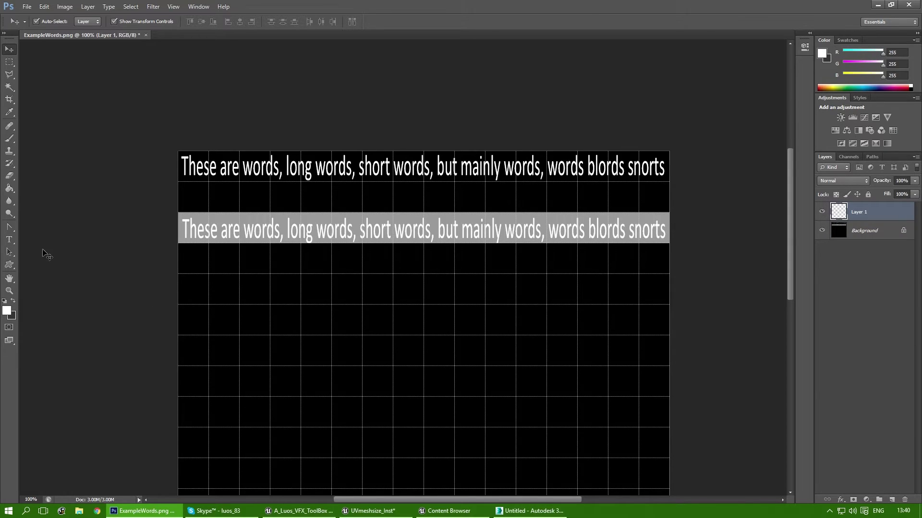
left_click(10, 62)
left_click_drag(166, 217, 681, 252)
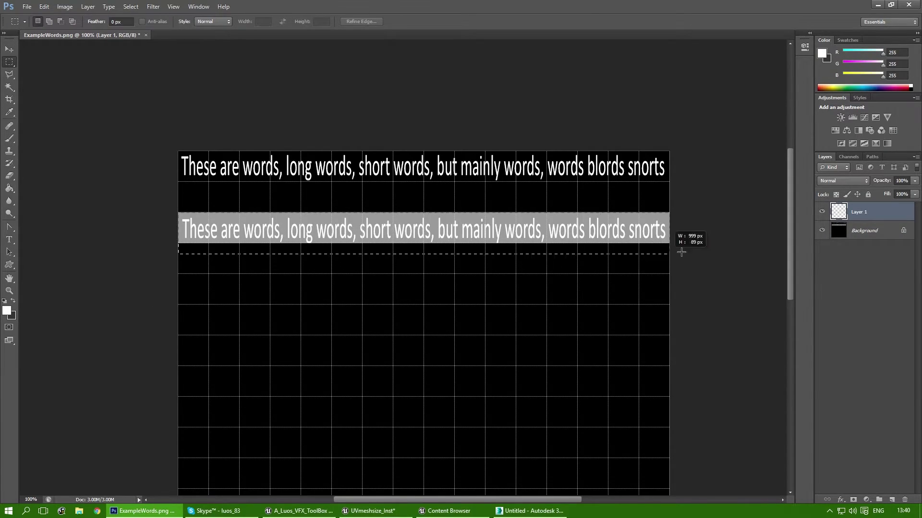
Set the foreground color to blue 341ce6, fill the selected row on the new layer with it, and deselect
left_click(10, 312)
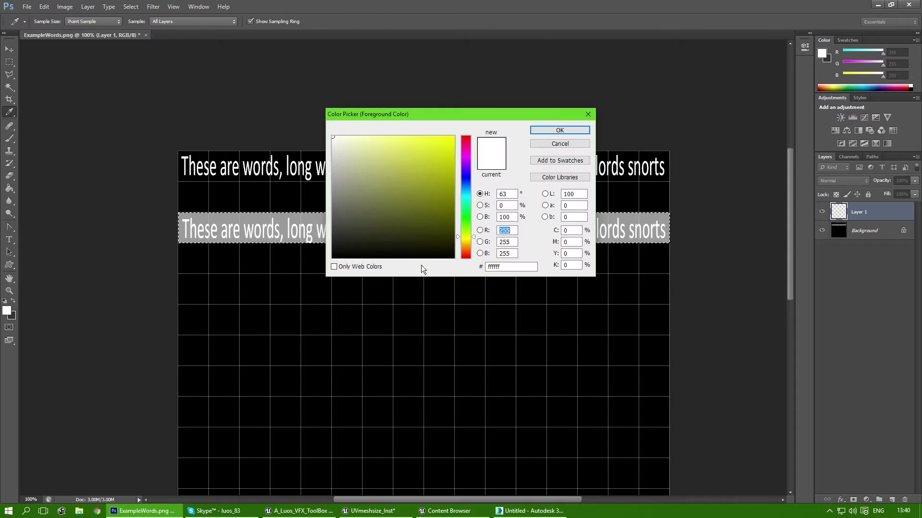
left_click_drag(464, 220, 466, 174)
left_click(438, 147)
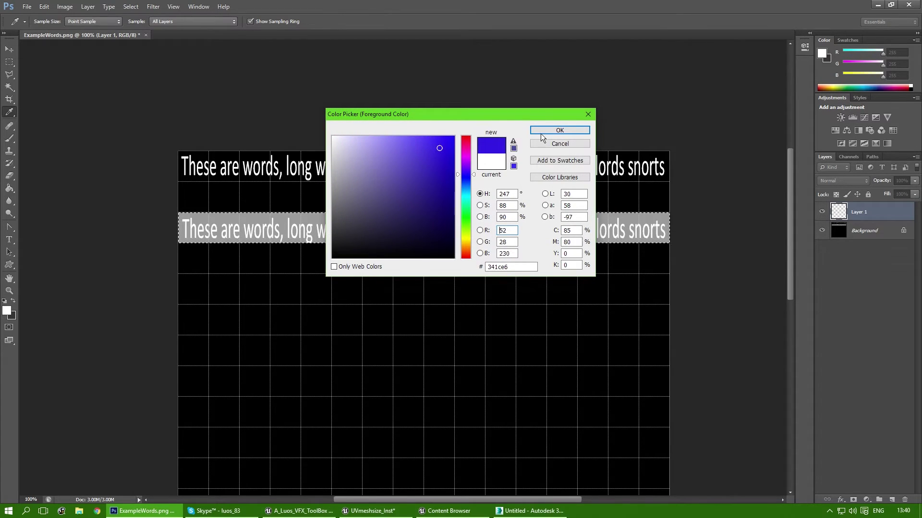
left_click(560, 130)
left_click(10, 188)
left_click(193, 226)
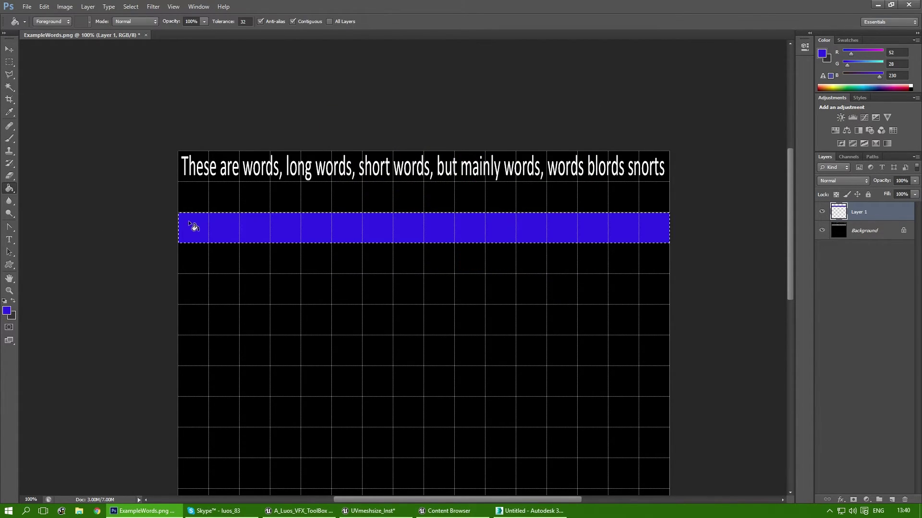
left_click(9, 62)
left_click(85, 90)
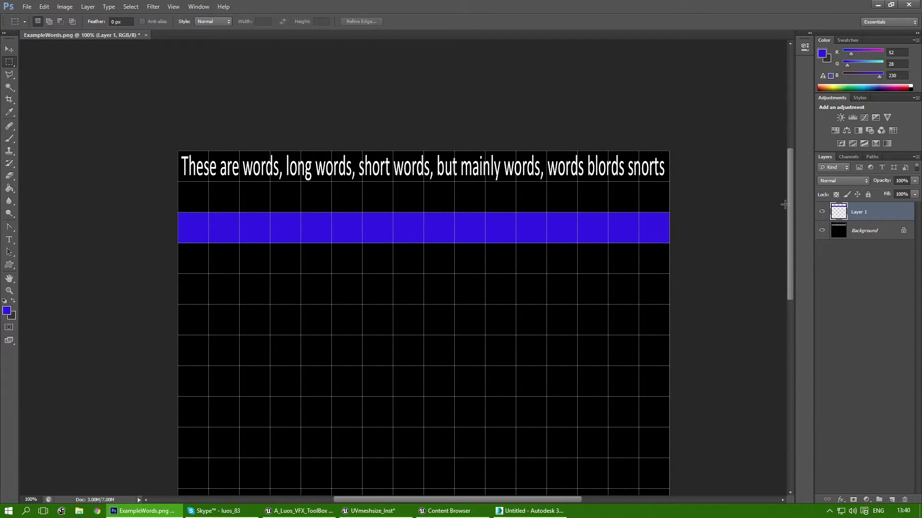
Set Layer 1's blend mode to Linear Burn and merge it with the Background layer
scroll(828, 178, "down", 2)
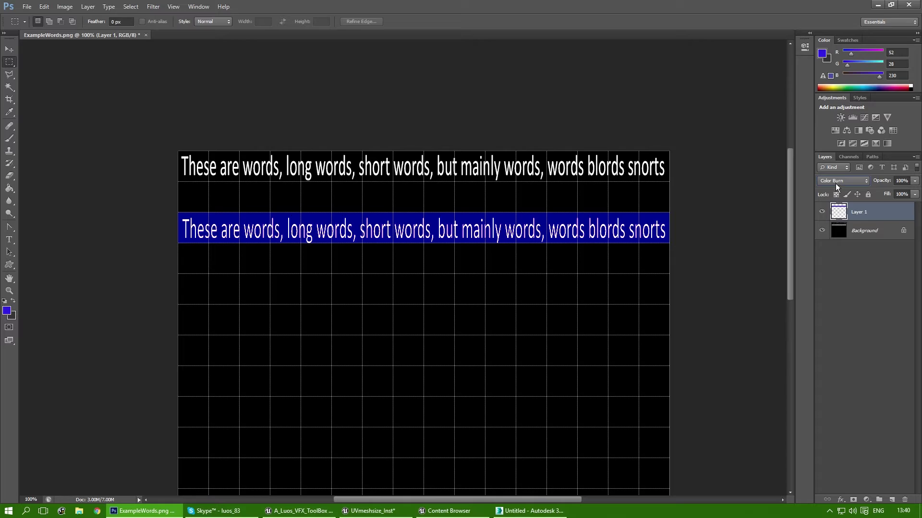
scroll(835, 183, "down", 1)
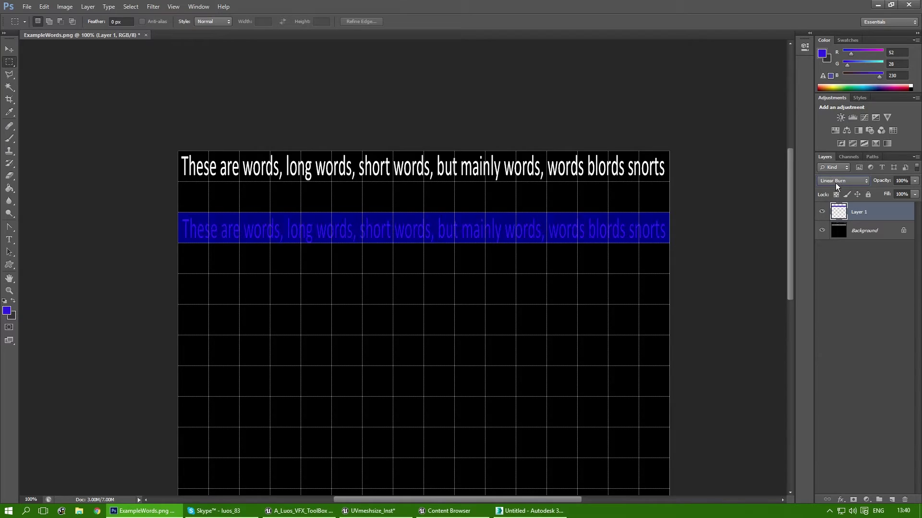
left_click(840, 231, "shift")
key("ctrl+e")
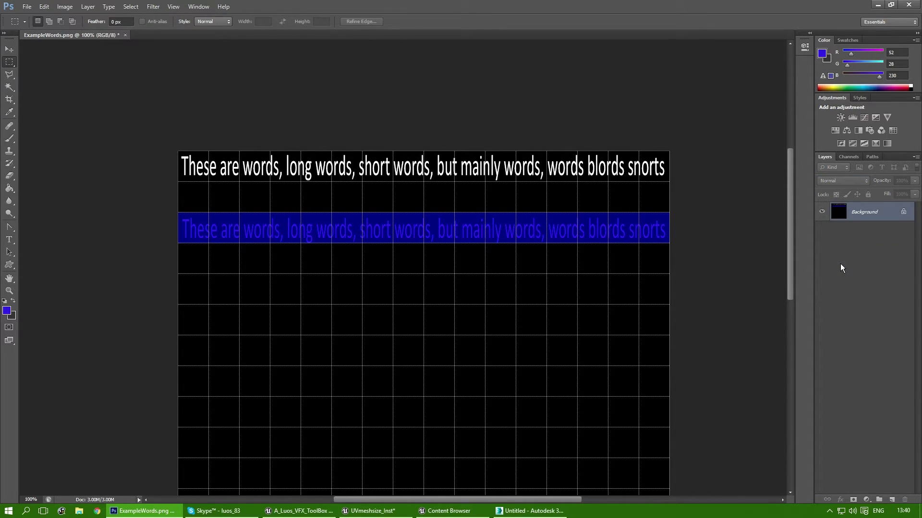
Switch to Unreal, reimport the ExampleWords texture from its source file, and set UVmeshsize_Inst's Offset to 0
left_click(444, 511)
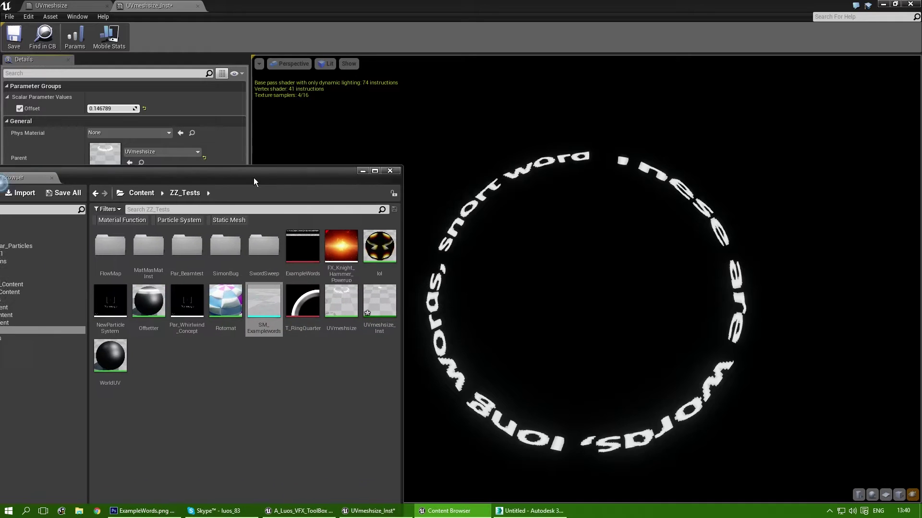
right_click(289, 269)
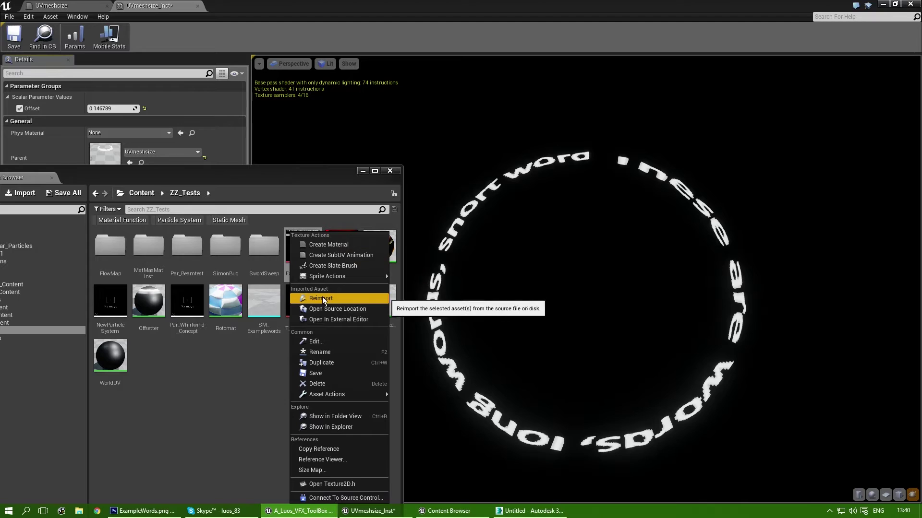
left_click(321, 297)
left_click_drag(308, 180, 0, 180)
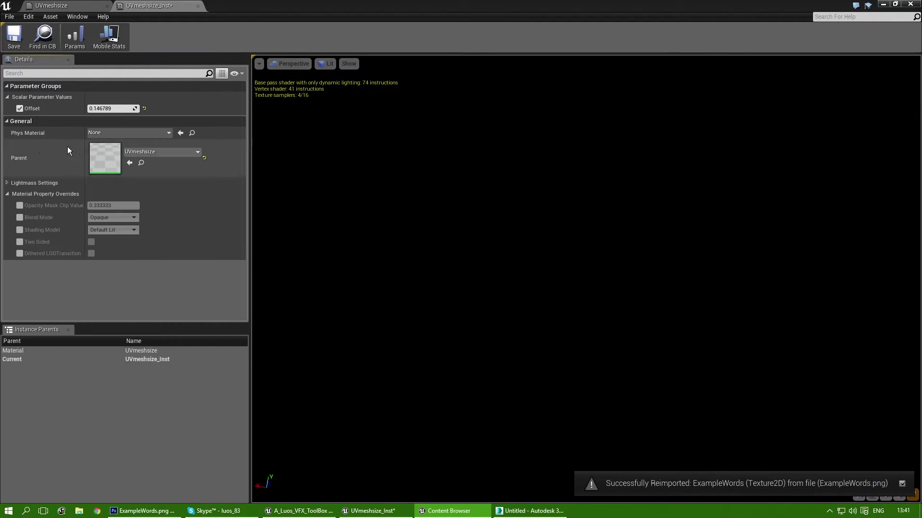
mouse_move(117, 109)
left_mouse_down()
mouse_move(126, 109)
mouse_move(98, 109)
mouse_move(108, 109)
left_mouse_up()
key("alt+Tab")
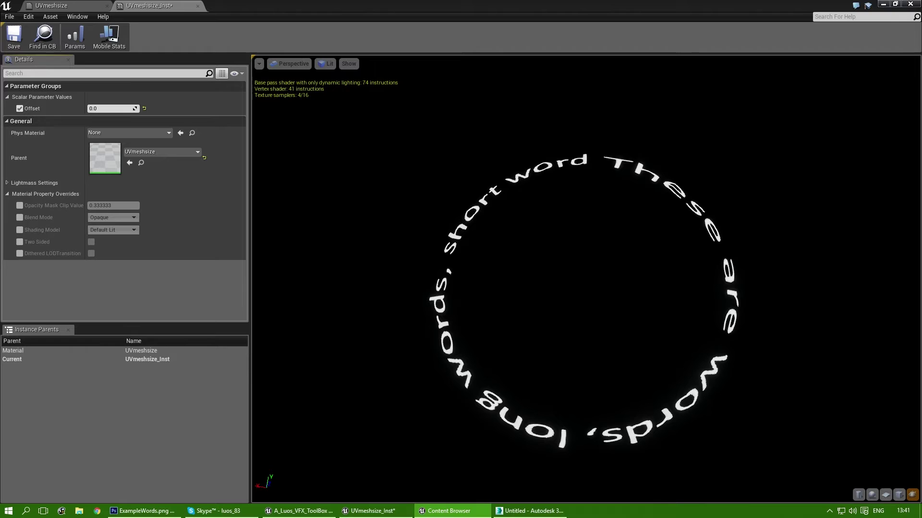
Disconnect the Opacity Mask input in the UVmeshsize material graph and save the material
left_click(63, 6)
right_click_drag(517, 357, 404, 358)
right_click_drag(676, 319, 448, 328)
left_click(606, 264, "alt")
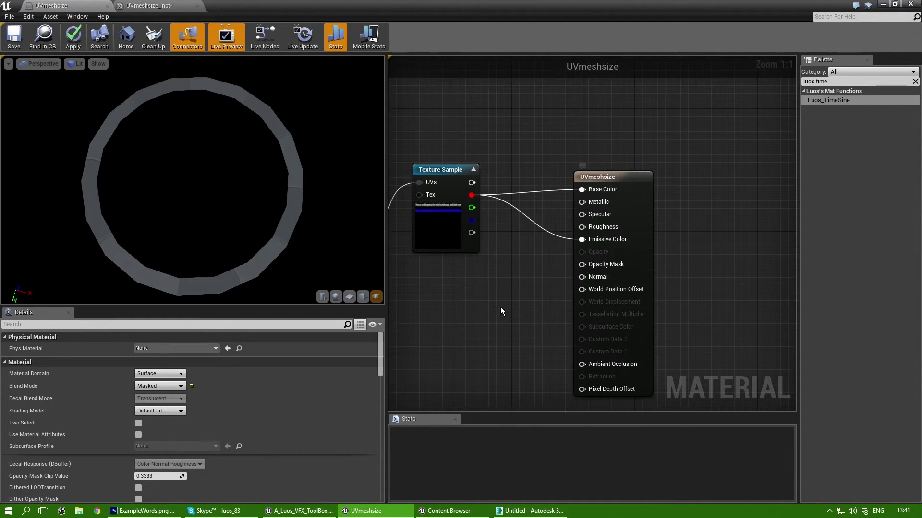
left_click(18, 48)
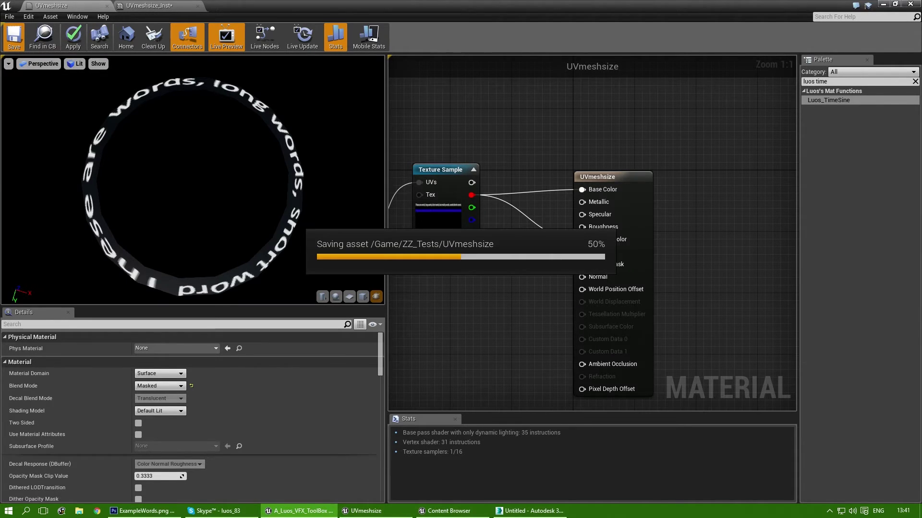
Connect the Texture Sample's full color output to both Base Color and Emissive Color, and save UVmeshsize
left_click_drag(471, 183, 581, 191)
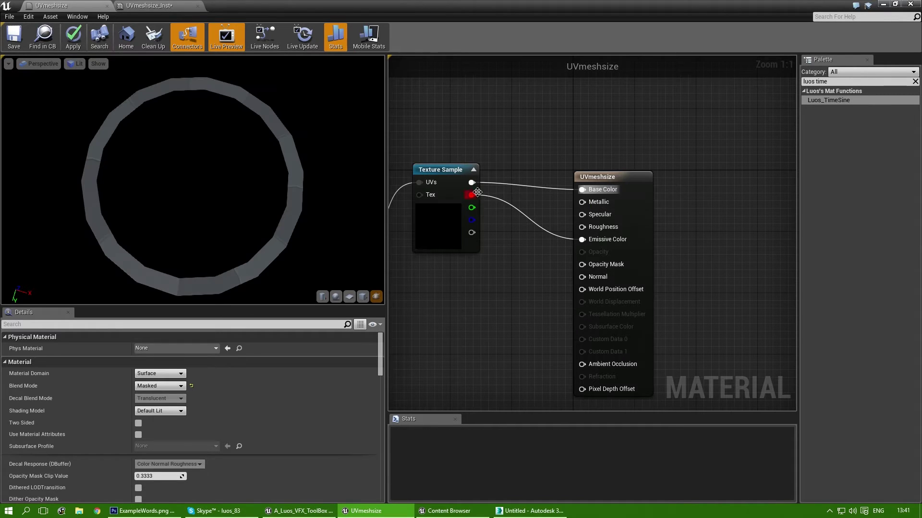
left_click_drag(459, 183, 589, 240)
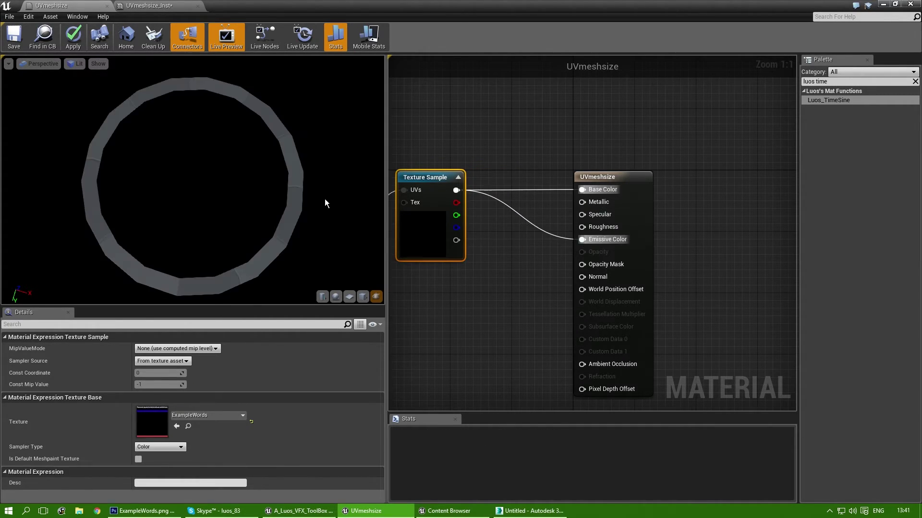
left_click(14, 36)
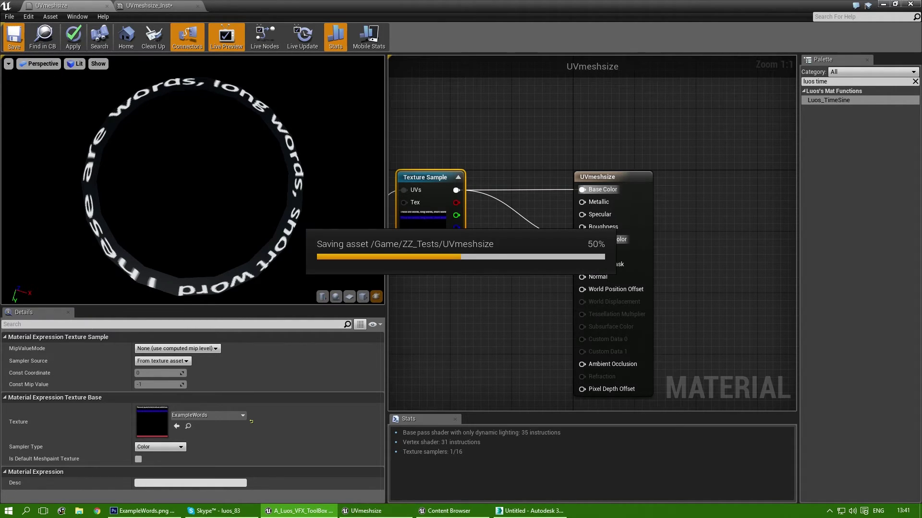
Set the Offset parameter in UVmeshsize_Inst to 0.125 to show the blue text row on the preview ring
left_click(149, 6)
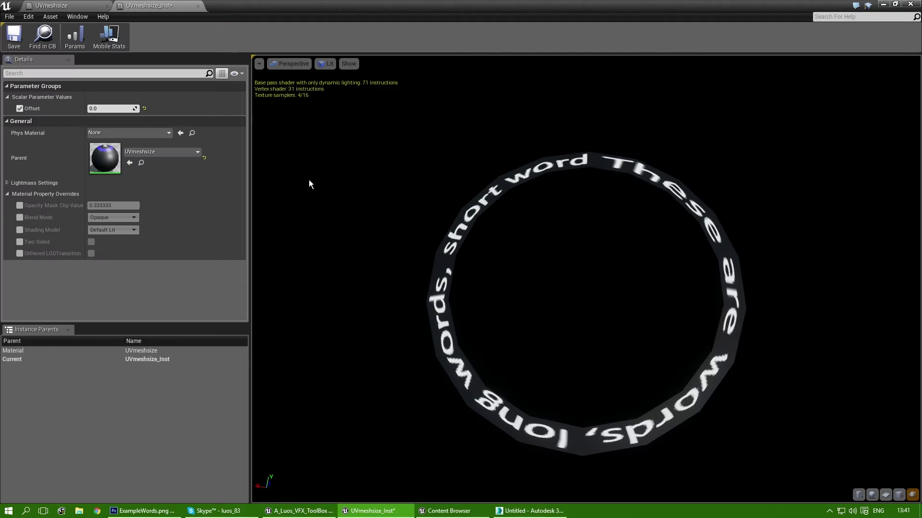
left_click_drag(132, 108, 122, 108)
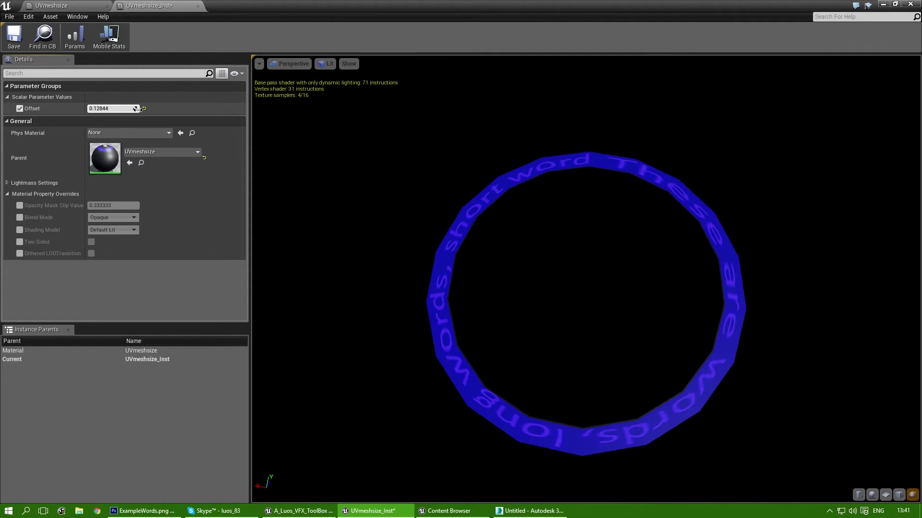
left_click(115, 109)
type("0.125")
key("Return")
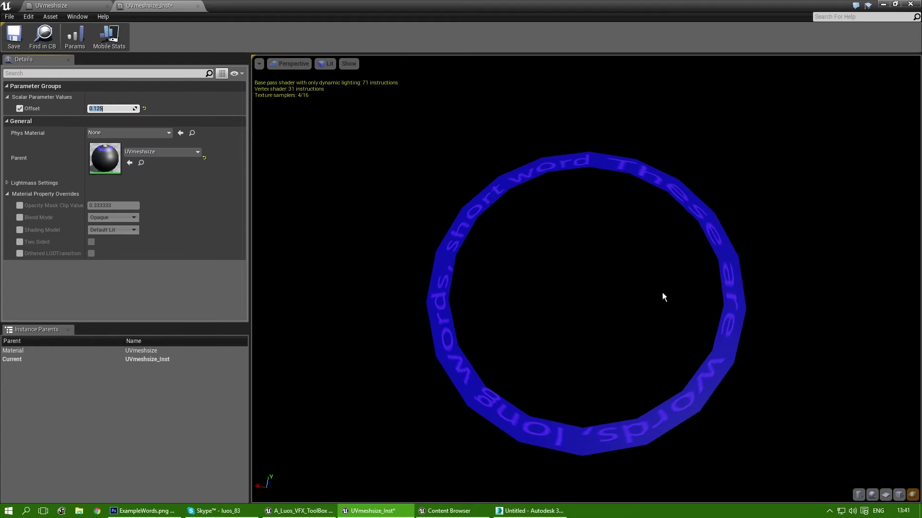
left_click_drag(662, 293, 647, 268)
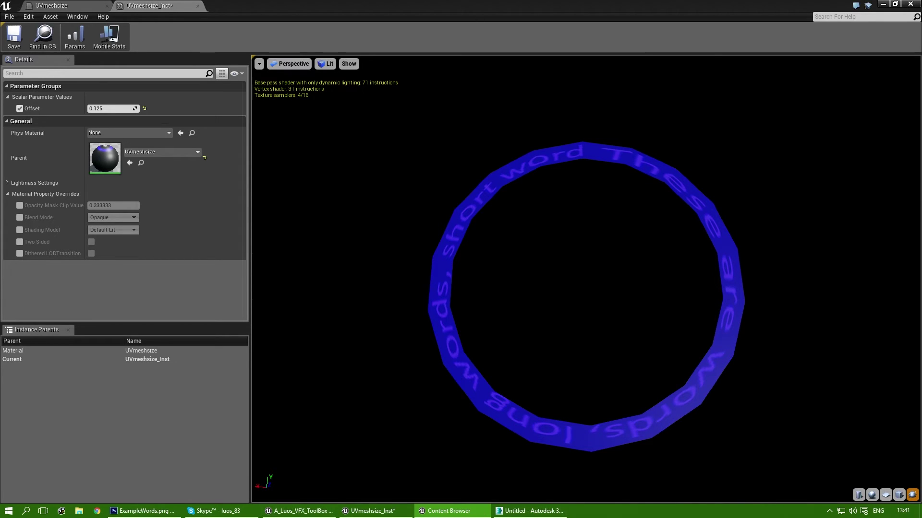
Save UVmeshsize_Inst and assign it as the material of the SM_Examplewords ring in the level
left_click_drag(302, 6, 266, 163)
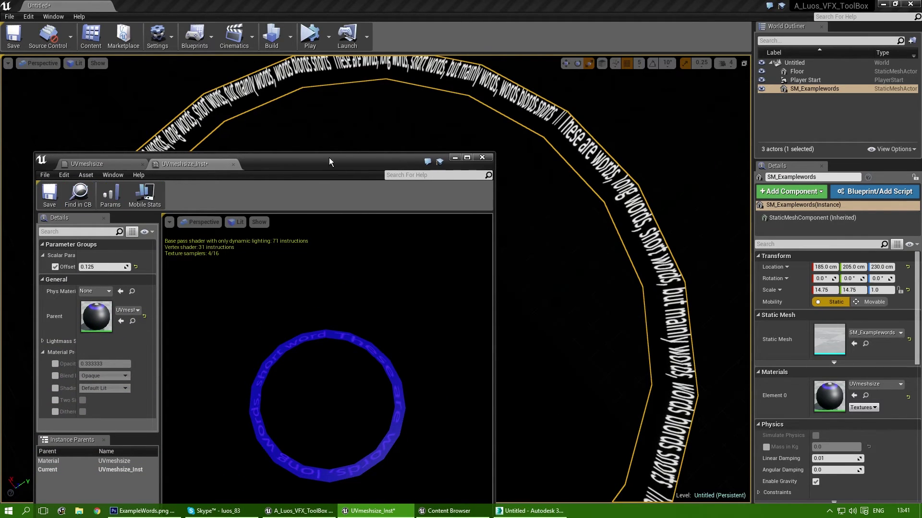
left_click_drag(336, 170, 335, 114)
left_click(52, 143)
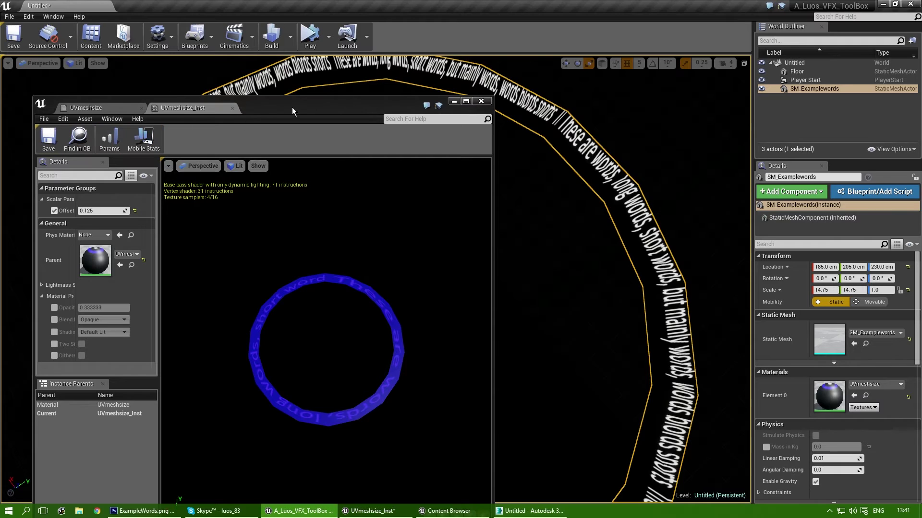
left_click_drag(268, 104, 1, 211)
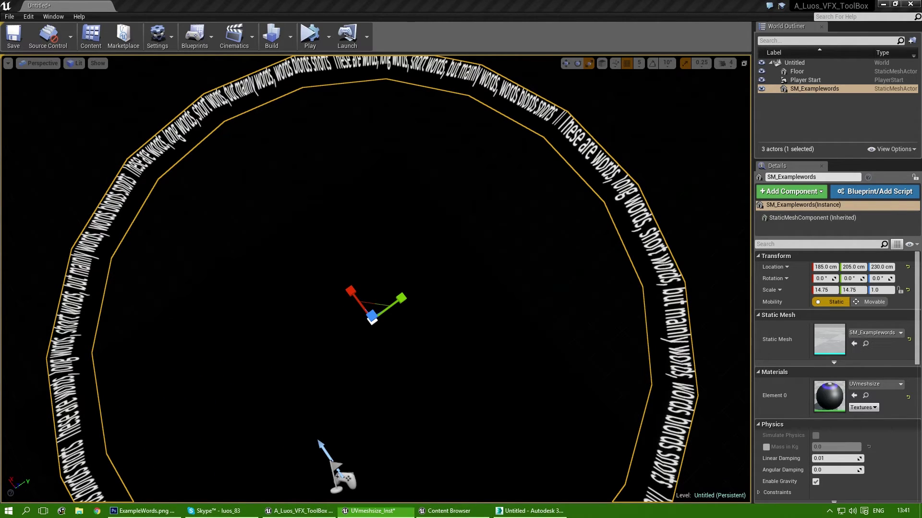
left_click_drag(1, 293, 838, 390)
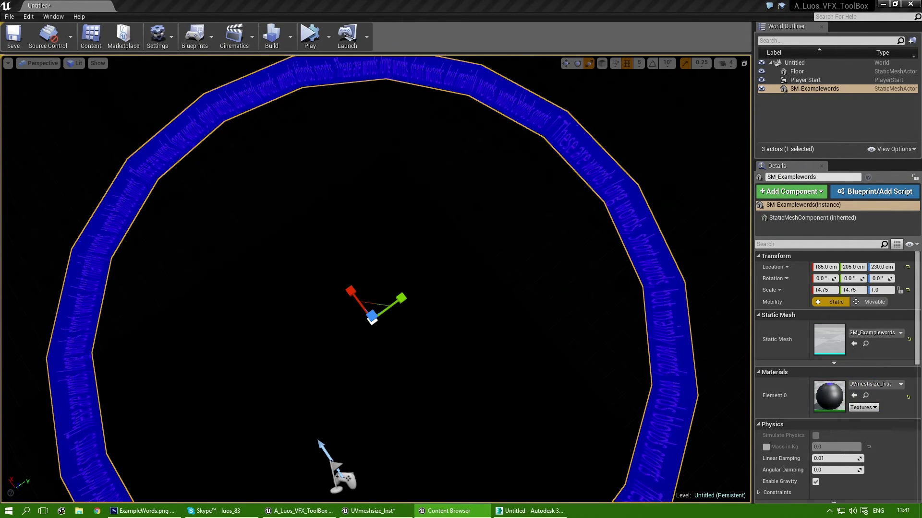
Scale the SM_Examplewords ring down to 5.5 in X and Y and inspect how its text tiles
right_click_drag(460, 288, 468, 317)
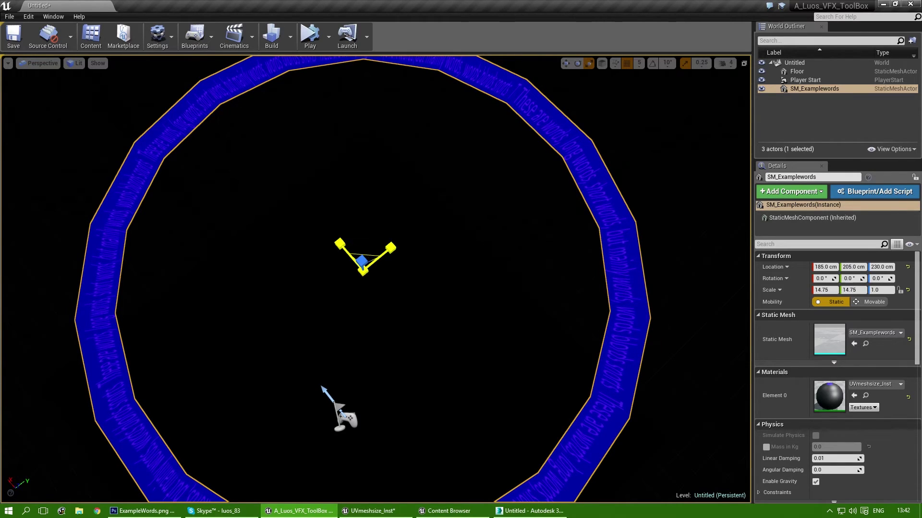
left_click_drag(363, 254, 284, 290)
key("w")
scroll(288, 288, "up", 6)
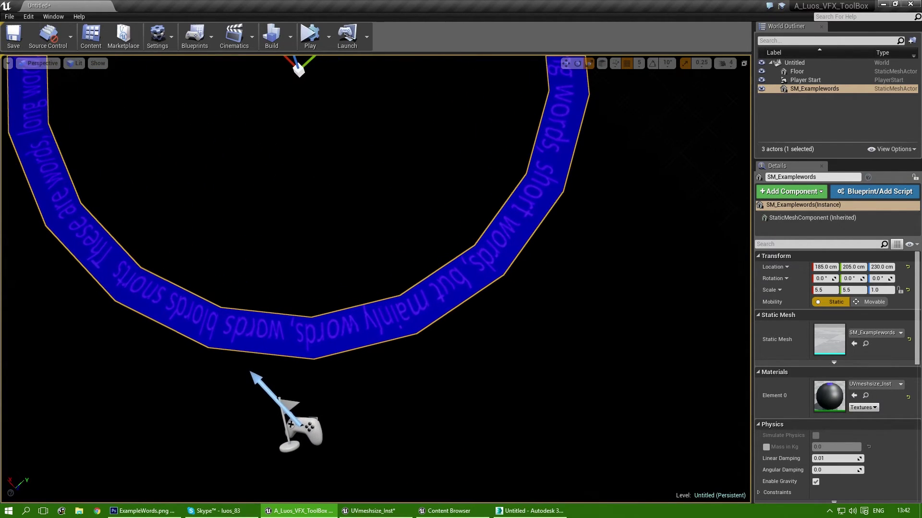
middle_click_drag(298, 144, 328, 235)
scroll(328, 235, "down", 3)
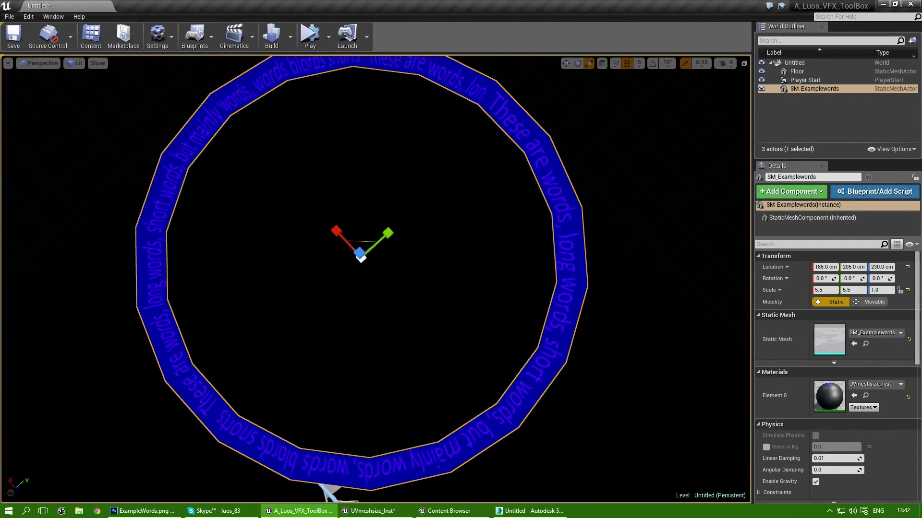
Assign the parent UVmeshsize material to the SM_Examplewords ring and scale it up to 10.5 in X and Y
left_click_drag(0, 353, 840, 400)
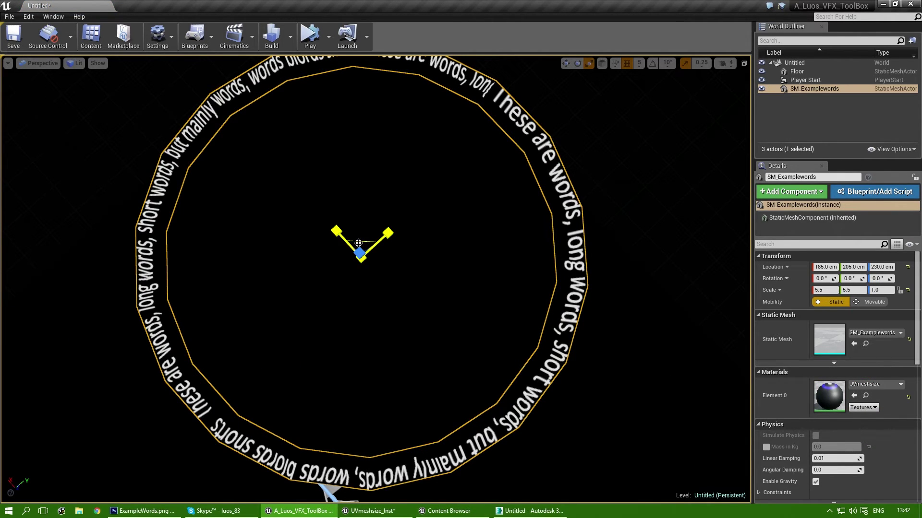
left_click_drag(359, 243, 391, 227)
scroll(384, 279, "down", 3)
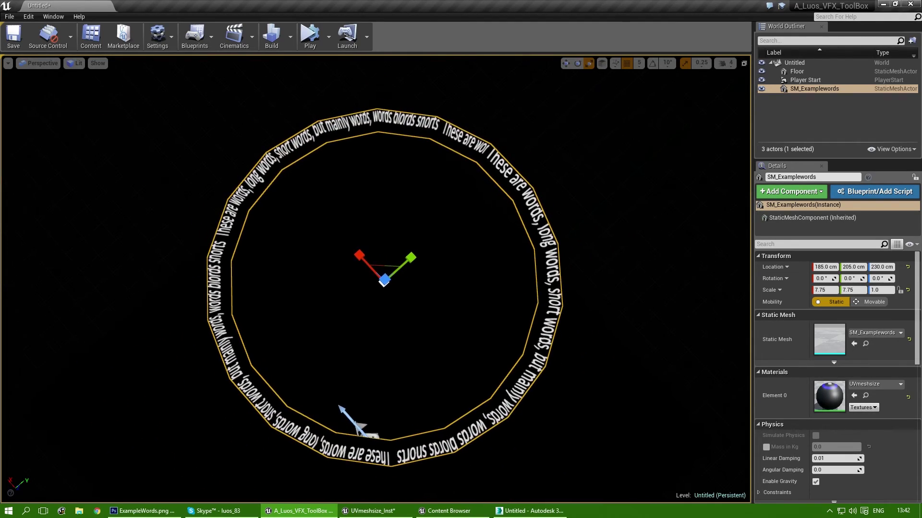
left_click_drag(390, 269, 403, 320)
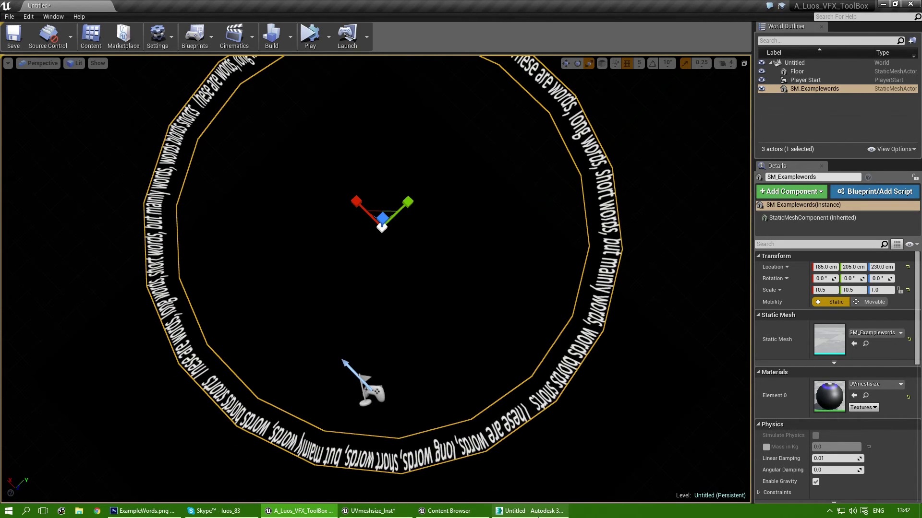
Switch to 3ds Max, add an Unwrap UVW modifier to the Example ring, and open its UV editor
left_click(537, 514)
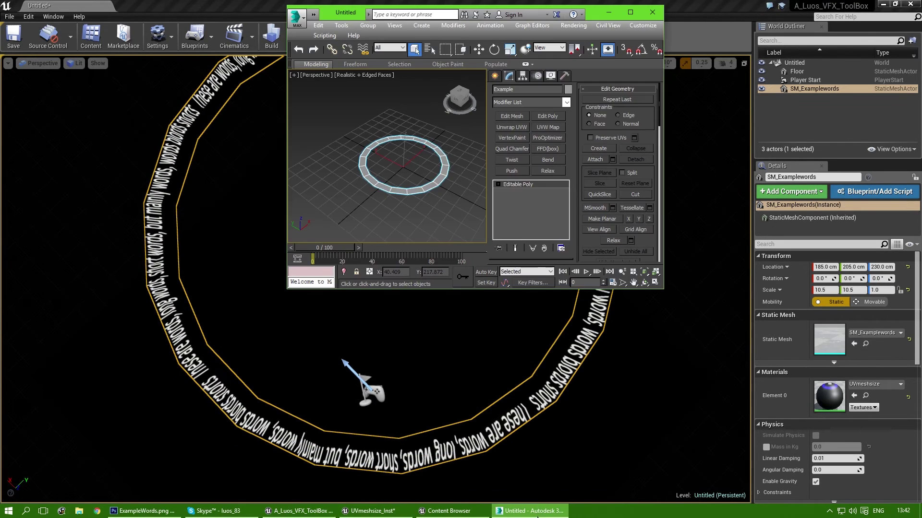
right_click(416, 144)
left_click(421, 199)
scroll(396, 162, "up", 3)
middle_click_drag(397, 162, 360, 172)
middle_click_drag(360, 172, 365, 126, "alt")
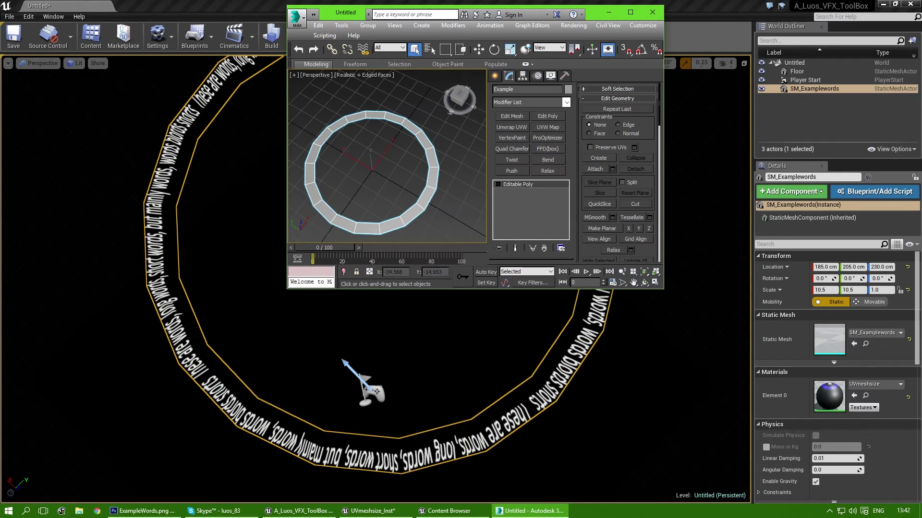
middle_click_drag(416, 182, 400, 180)
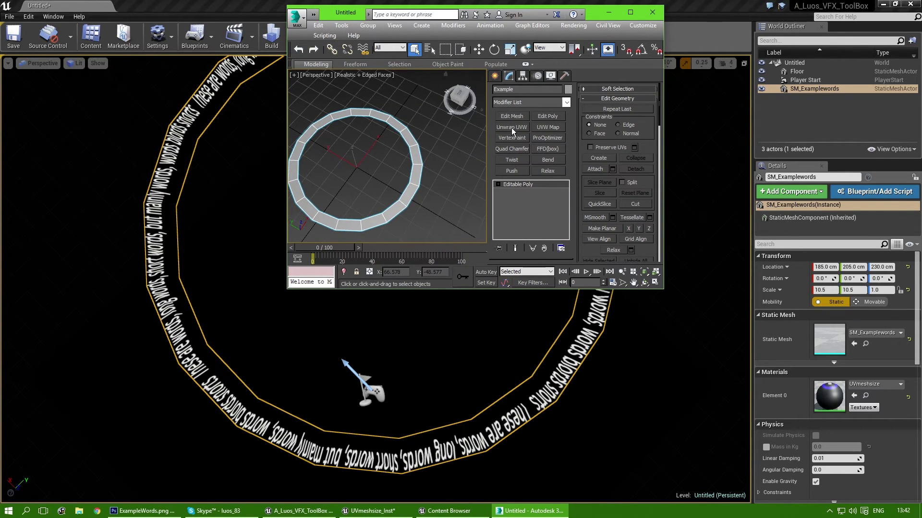
left_click(512, 127)
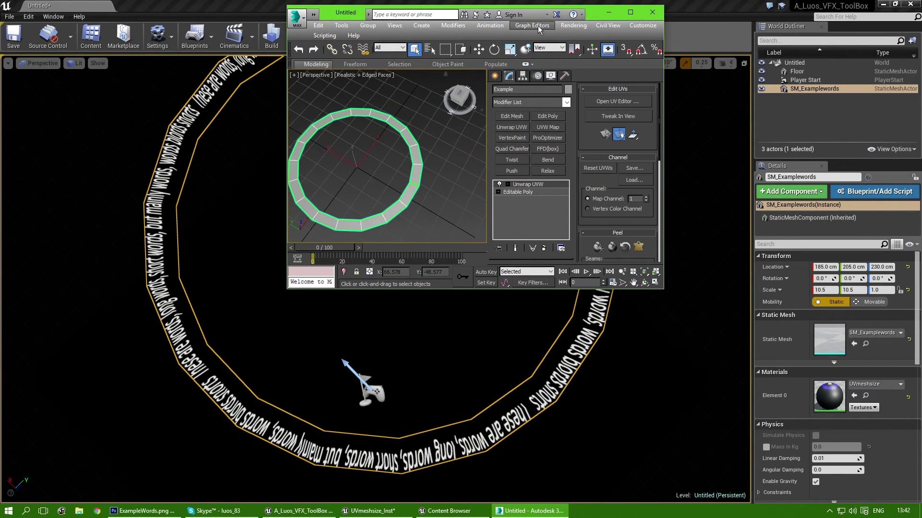
left_click(630, 12)
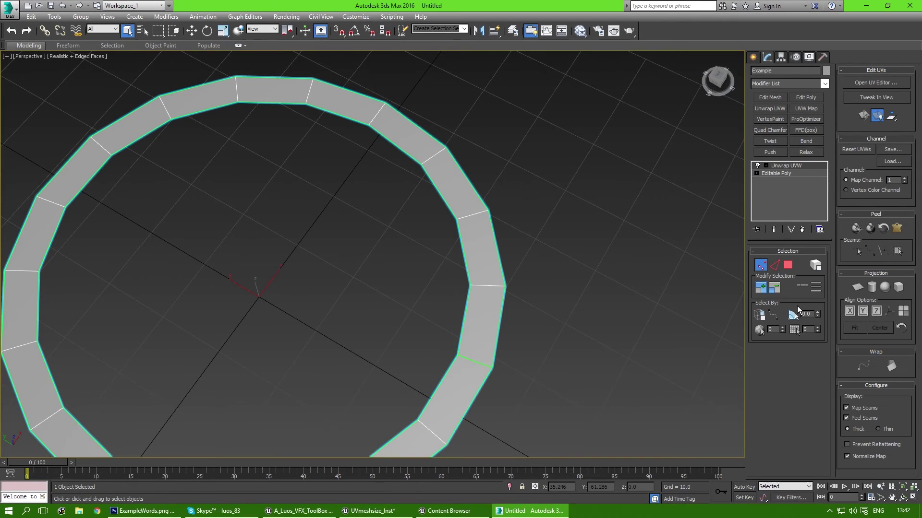
left_click(888, 82)
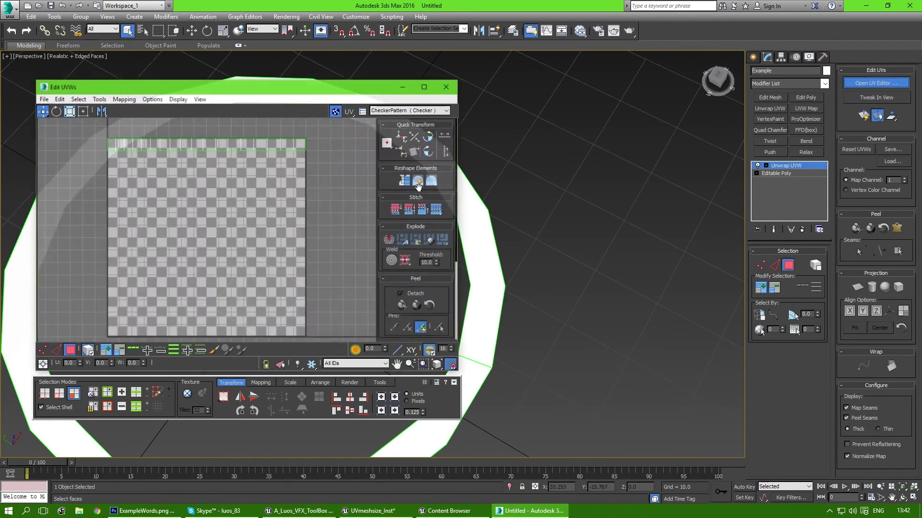
Select all of the ring's UV faces and examine how the strip is laid out along the tile's upper edge
key("ctrl+a")
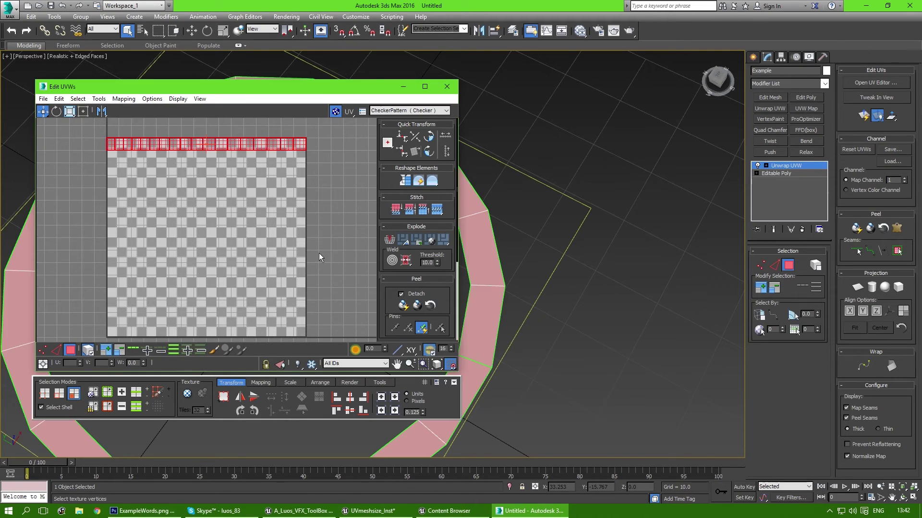
middle_click_drag(309, 259, 324, 263)
middle_click_drag(274, 236, 258, 227)
middle_click_drag(116, 213, 133, 245)
scroll(131, 245, "up", 1)
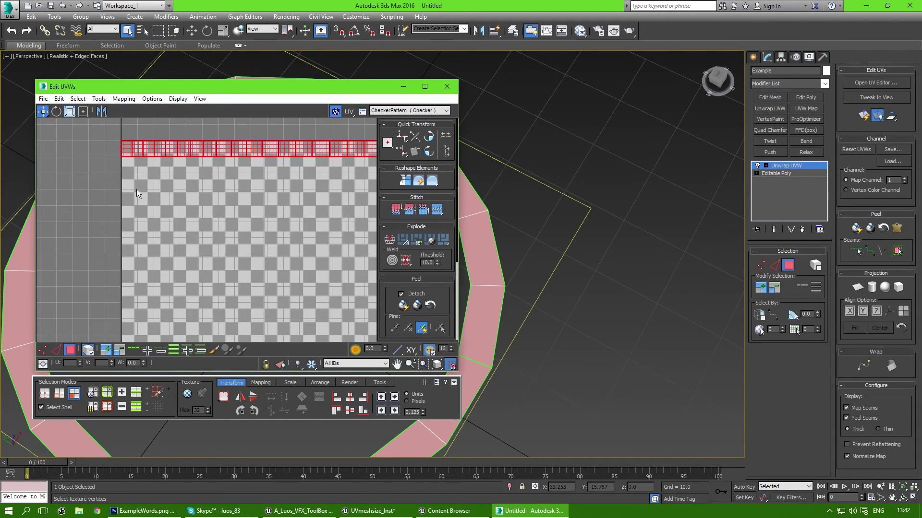
middle_click_drag(122, 167, 77, 180)
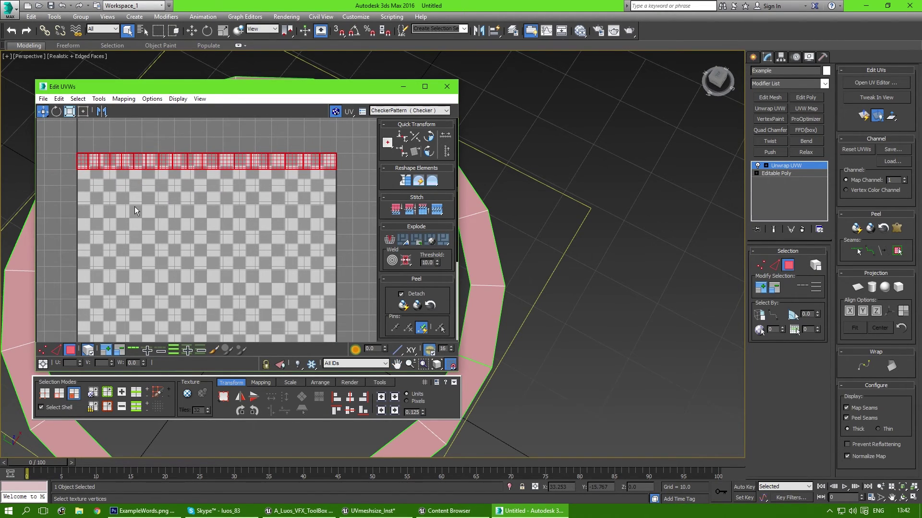
scroll(135, 232, "down", 1)
middle_click_drag(76, 236, 117, 212)
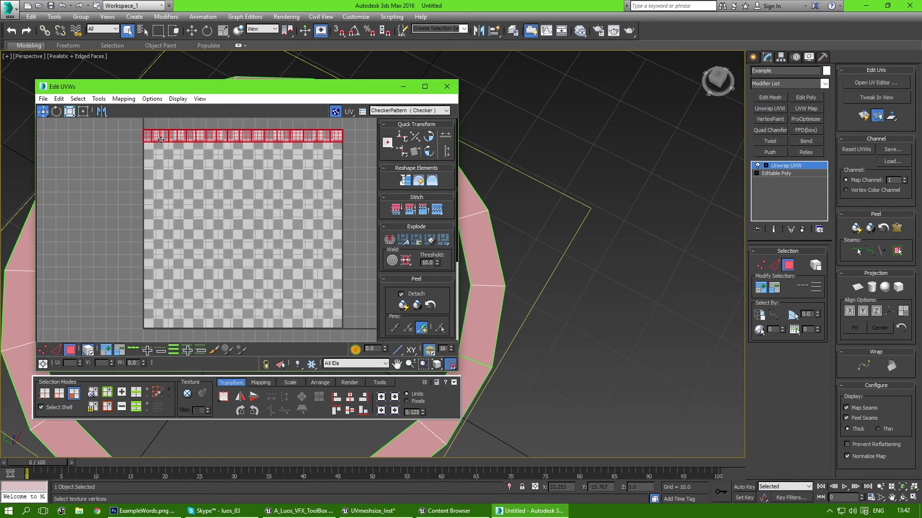
Try moving the UV strip farther down the tile, undo the move, and close the UV editor
left_click_drag(161, 138, 166, 212)
key("ctrl+z")
left_click(445, 89)
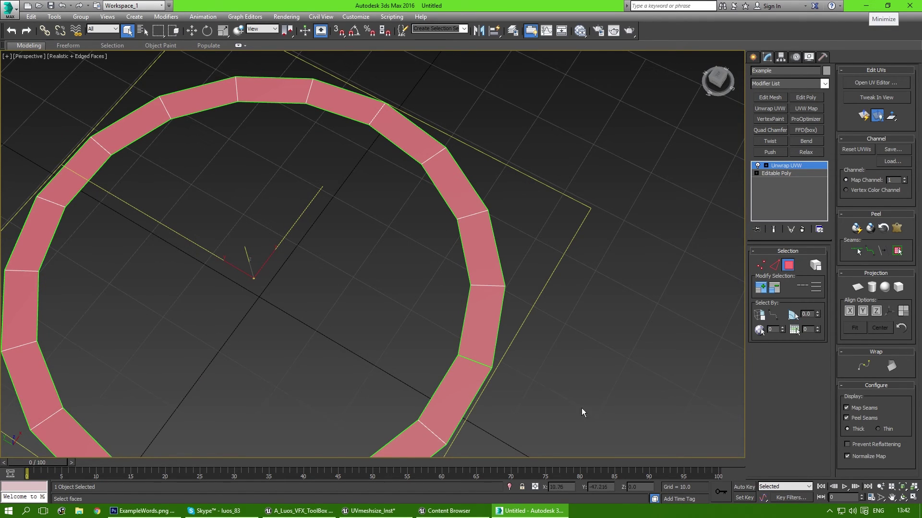
Switch back to Unreal's UVmeshsize material editor and move the VectorLength, ObjectScale and 1,1,1 nodes closer together before the Divide node
left_click(447, 511)
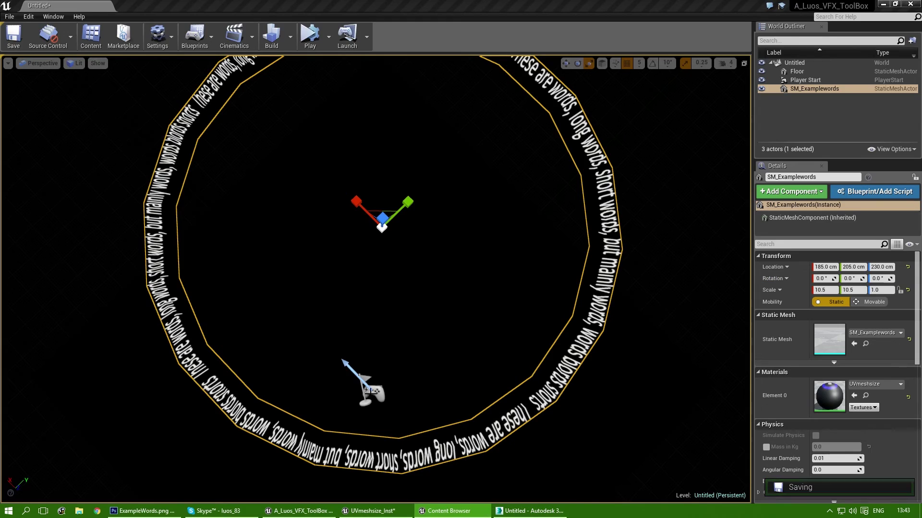
left_click(367, 510)
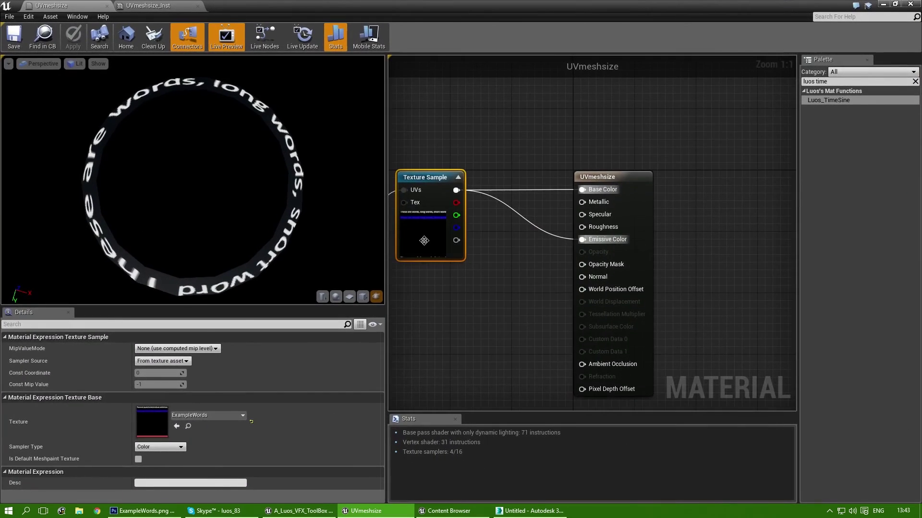
scroll(427, 258, "up", 2)
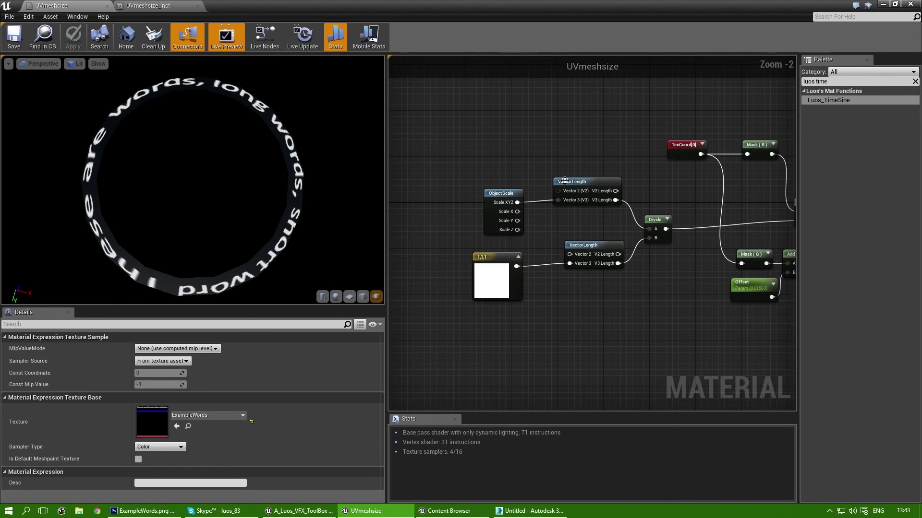
scroll(564, 181, "up", 2)
left_click_drag(565, 181, 577, 217)
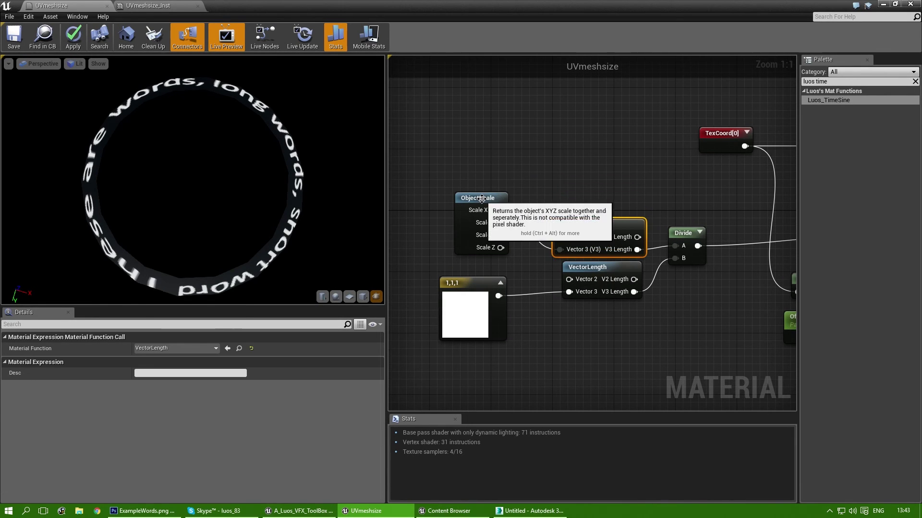
left_click_drag(481, 199, 503, 225)
left_click_drag(465, 282, 492, 292)
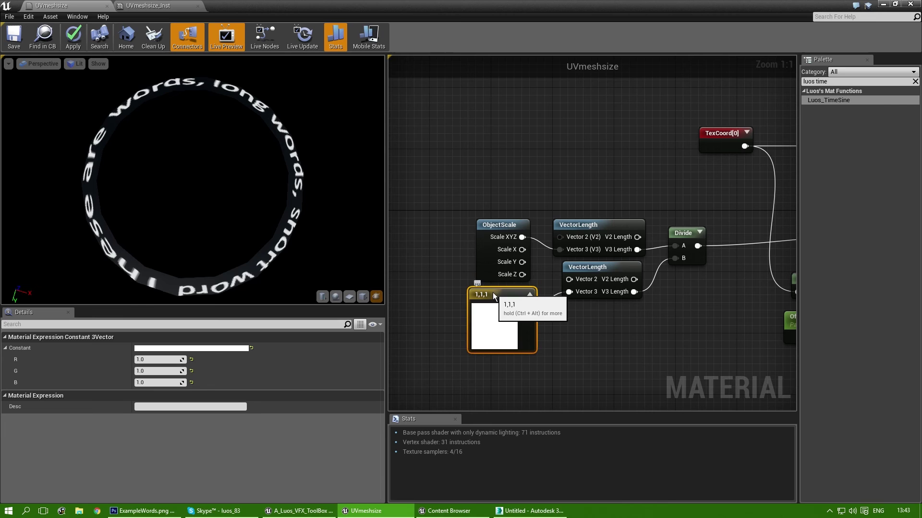
Move the TexCoord and Mask (R) nodes down, closer to the Multiply node
right_click_drag(670, 202, 523, 193)
right_click_drag(616, 193, 523, 195)
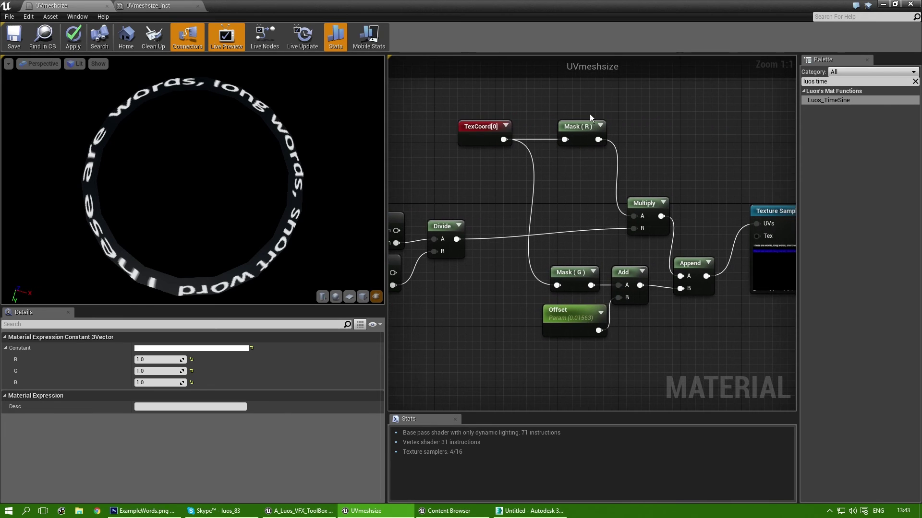
left_click_drag(482, 140, 493, 160)
left_click(511, 147)
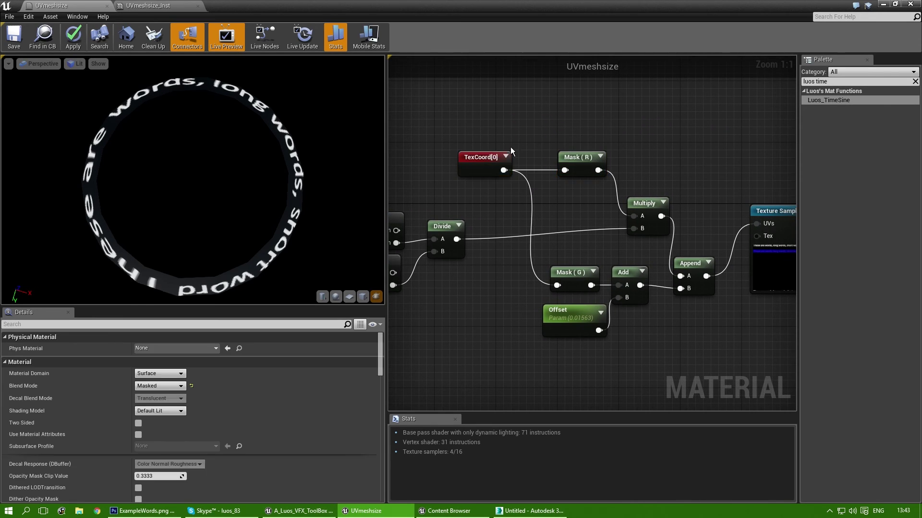
Add the description "0.5 1" to the TexCoord node to note its tiling
left_click(488, 160)
left_click(157, 410)
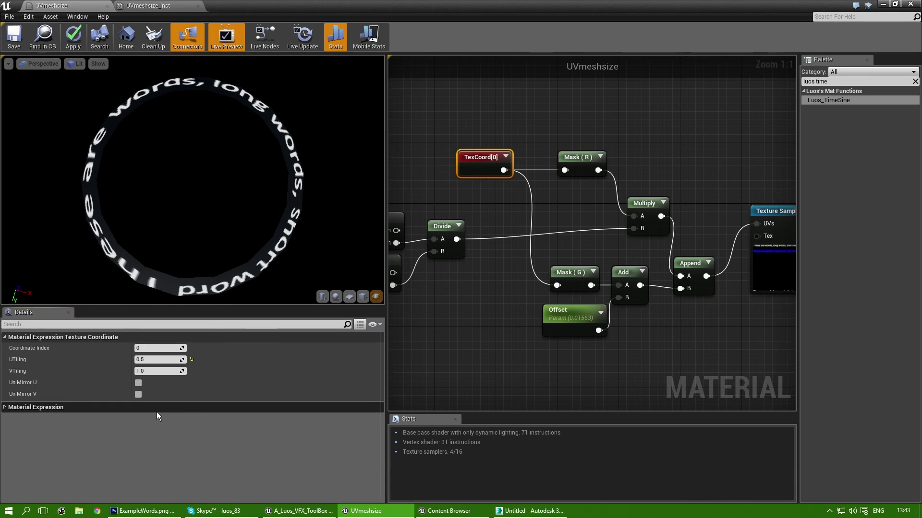
left_click(442, 192)
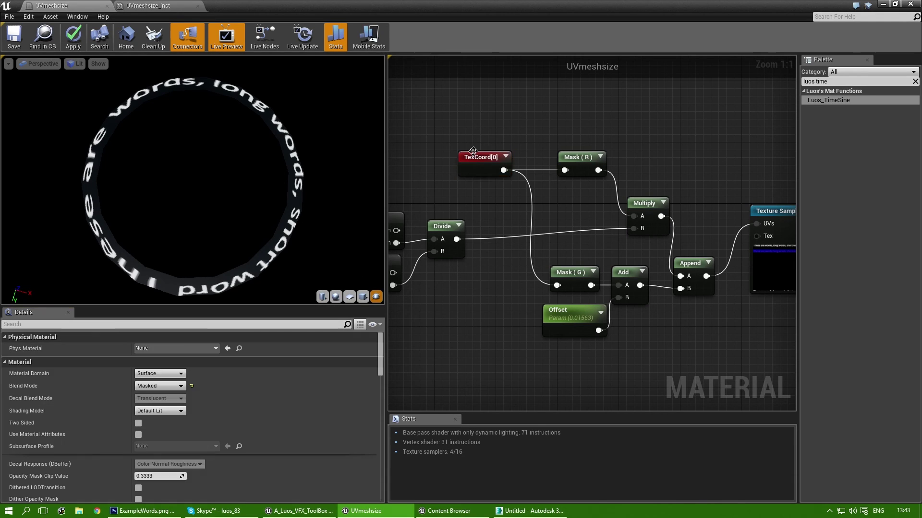
left_click(473, 152)
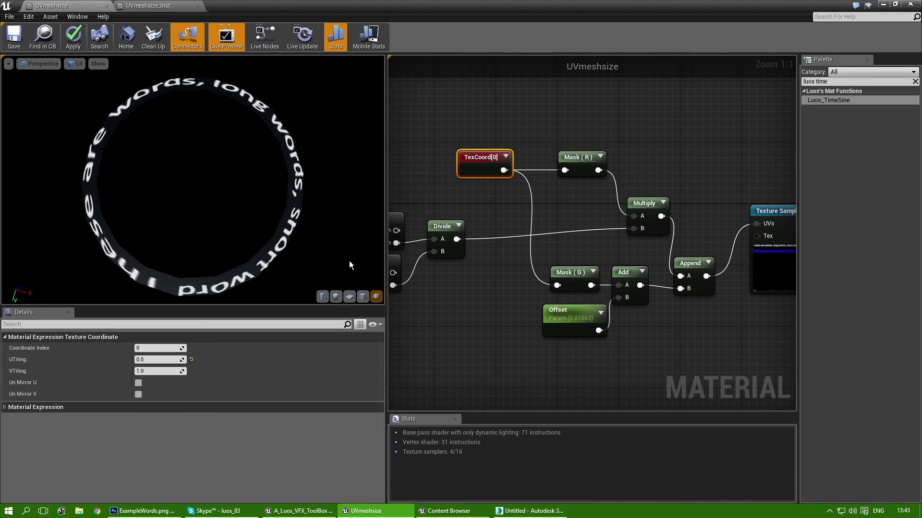
left_click(157, 407)
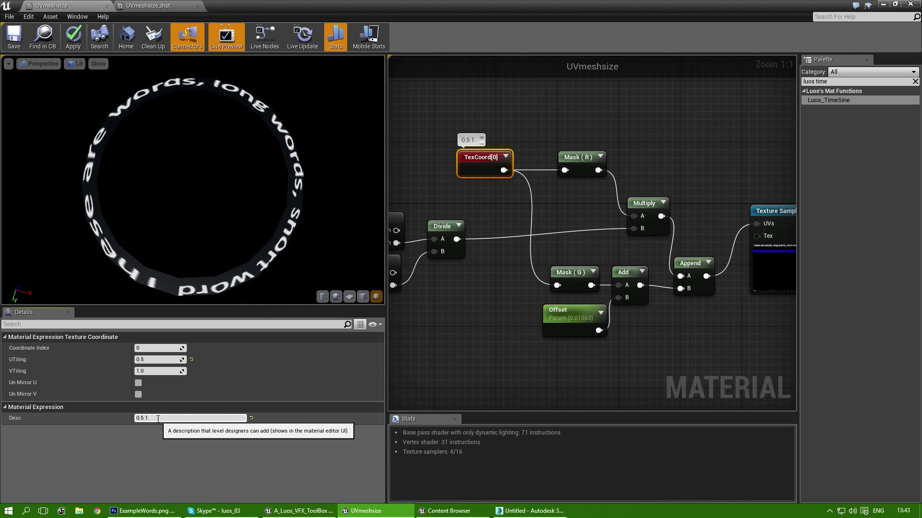
left_click(426, 313)
Move the Texture Sample node down beside Append and shift the UVmeshsize output node slightly farther away from it
left_click(571, 309)
right_click_drag(668, 352, 614, 323)
left_click_drag(632, 186, 609, 240)
right_click_drag(691, 267, 570, 267)
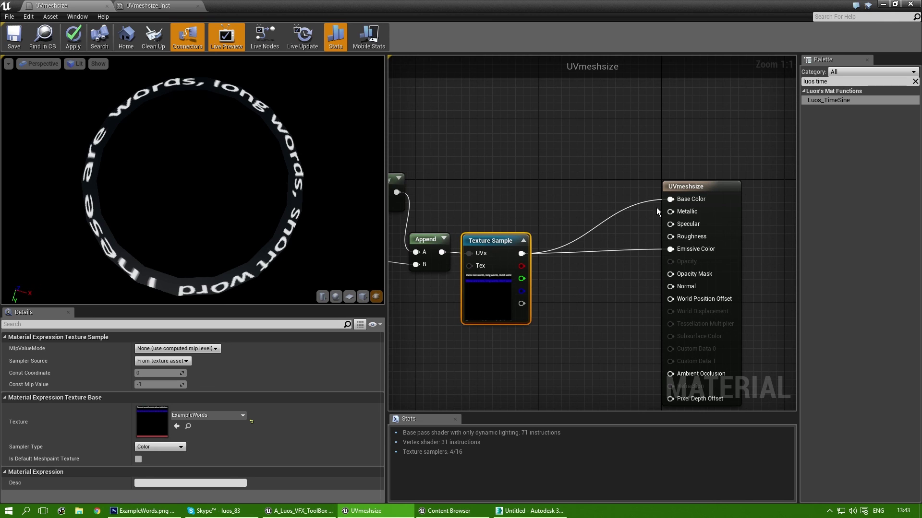
left_click(692, 186)
Widen the graph area over the preview and details area, and frame the complete node network with nothing selected
right_click_drag(398, 346, 594, 364)
scroll(563, 353, "down", 4)
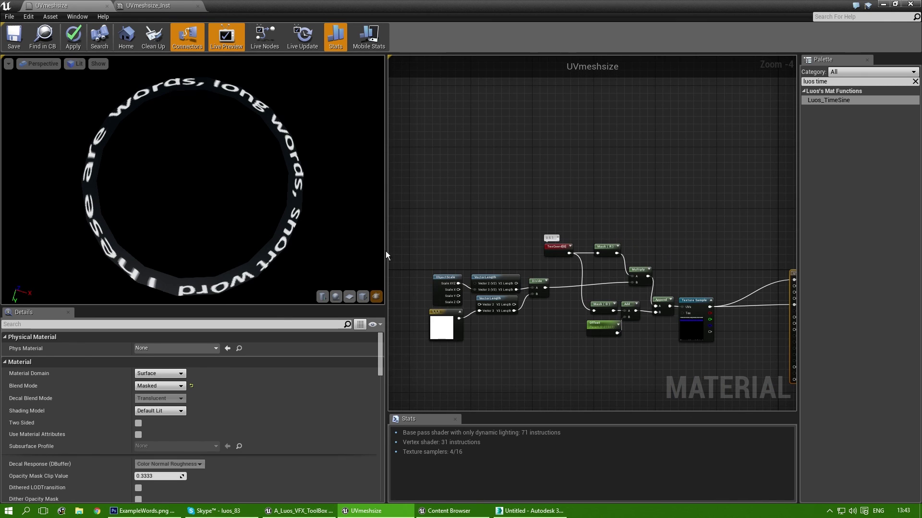
left_click_drag(386, 252, 22, 231)
right_click_drag(275, 217, 442, 180)
scroll(441, 181, "up", 1)
scroll(442, 183, "up", 1)
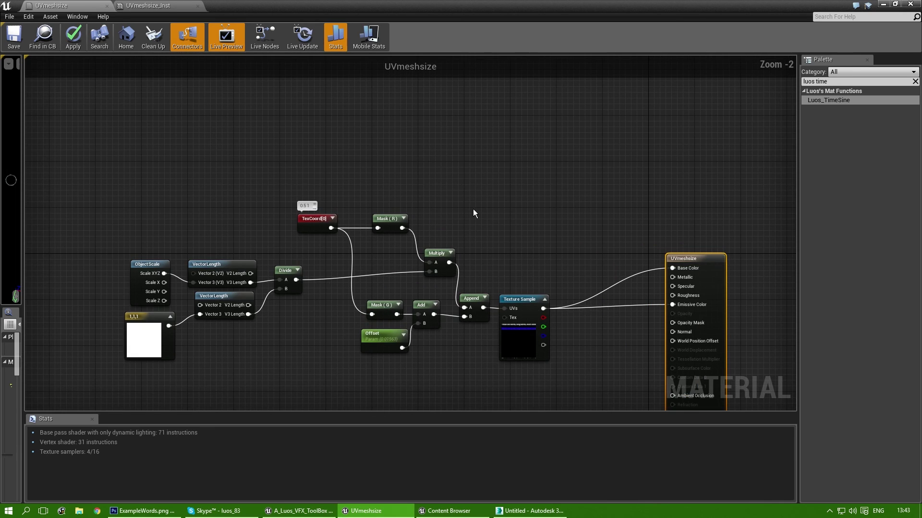
right_click_drag(473, 209, 484, 109)
scroll(494, 149, "up", 1)
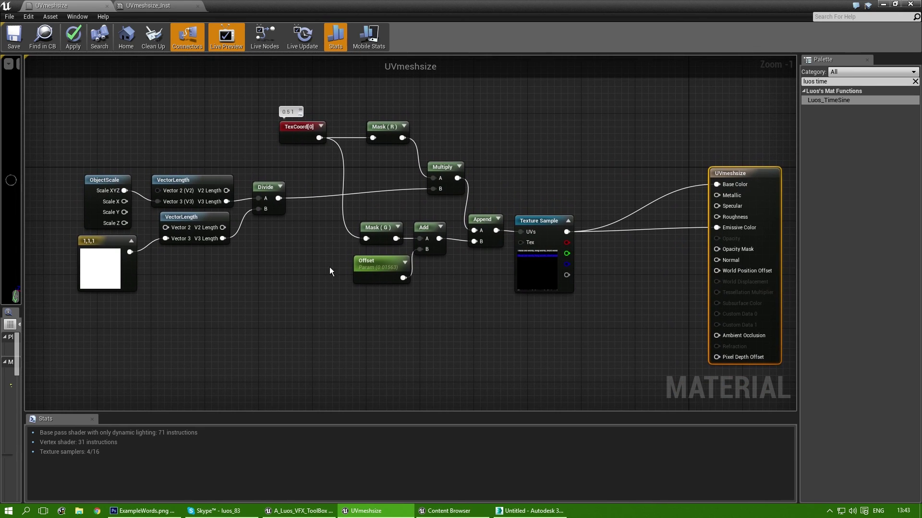
left_click(312, 286)
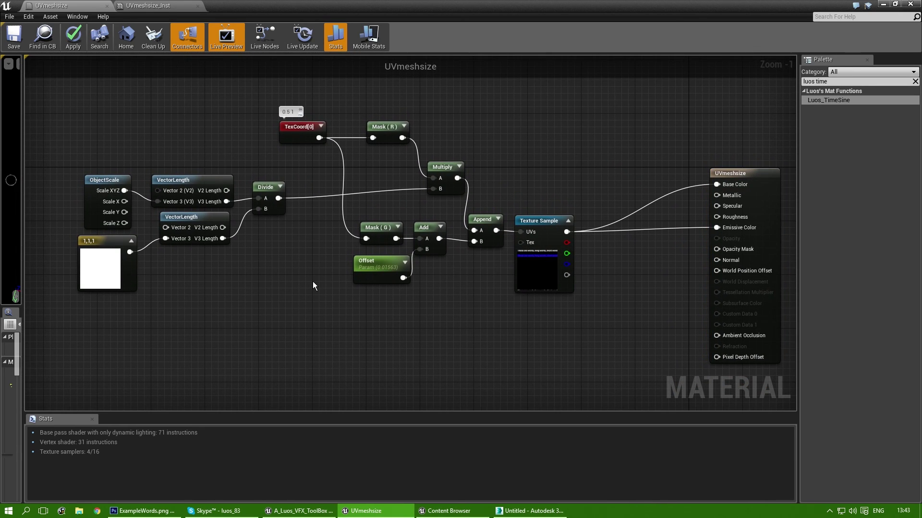